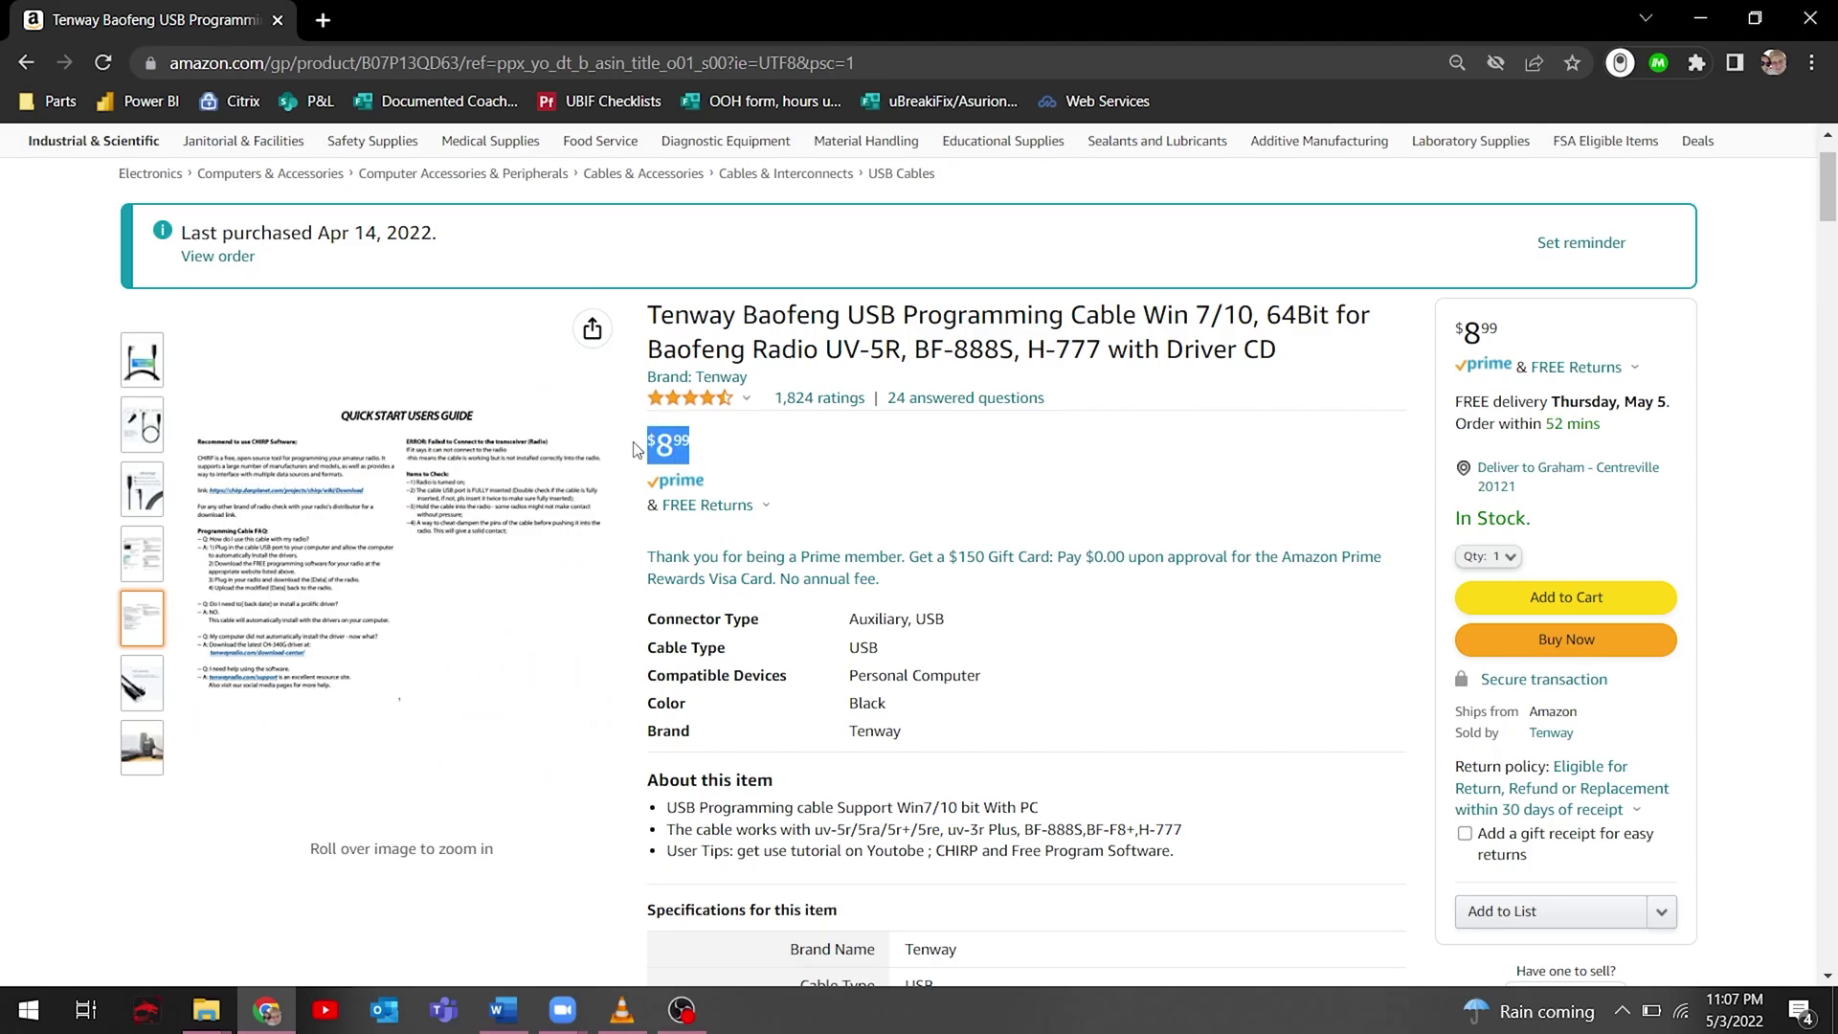
Review the title, item description and specifications of the Tenway Baofeng USB programming cable listing
left_click_drag(1153, 346, 1287, 353)
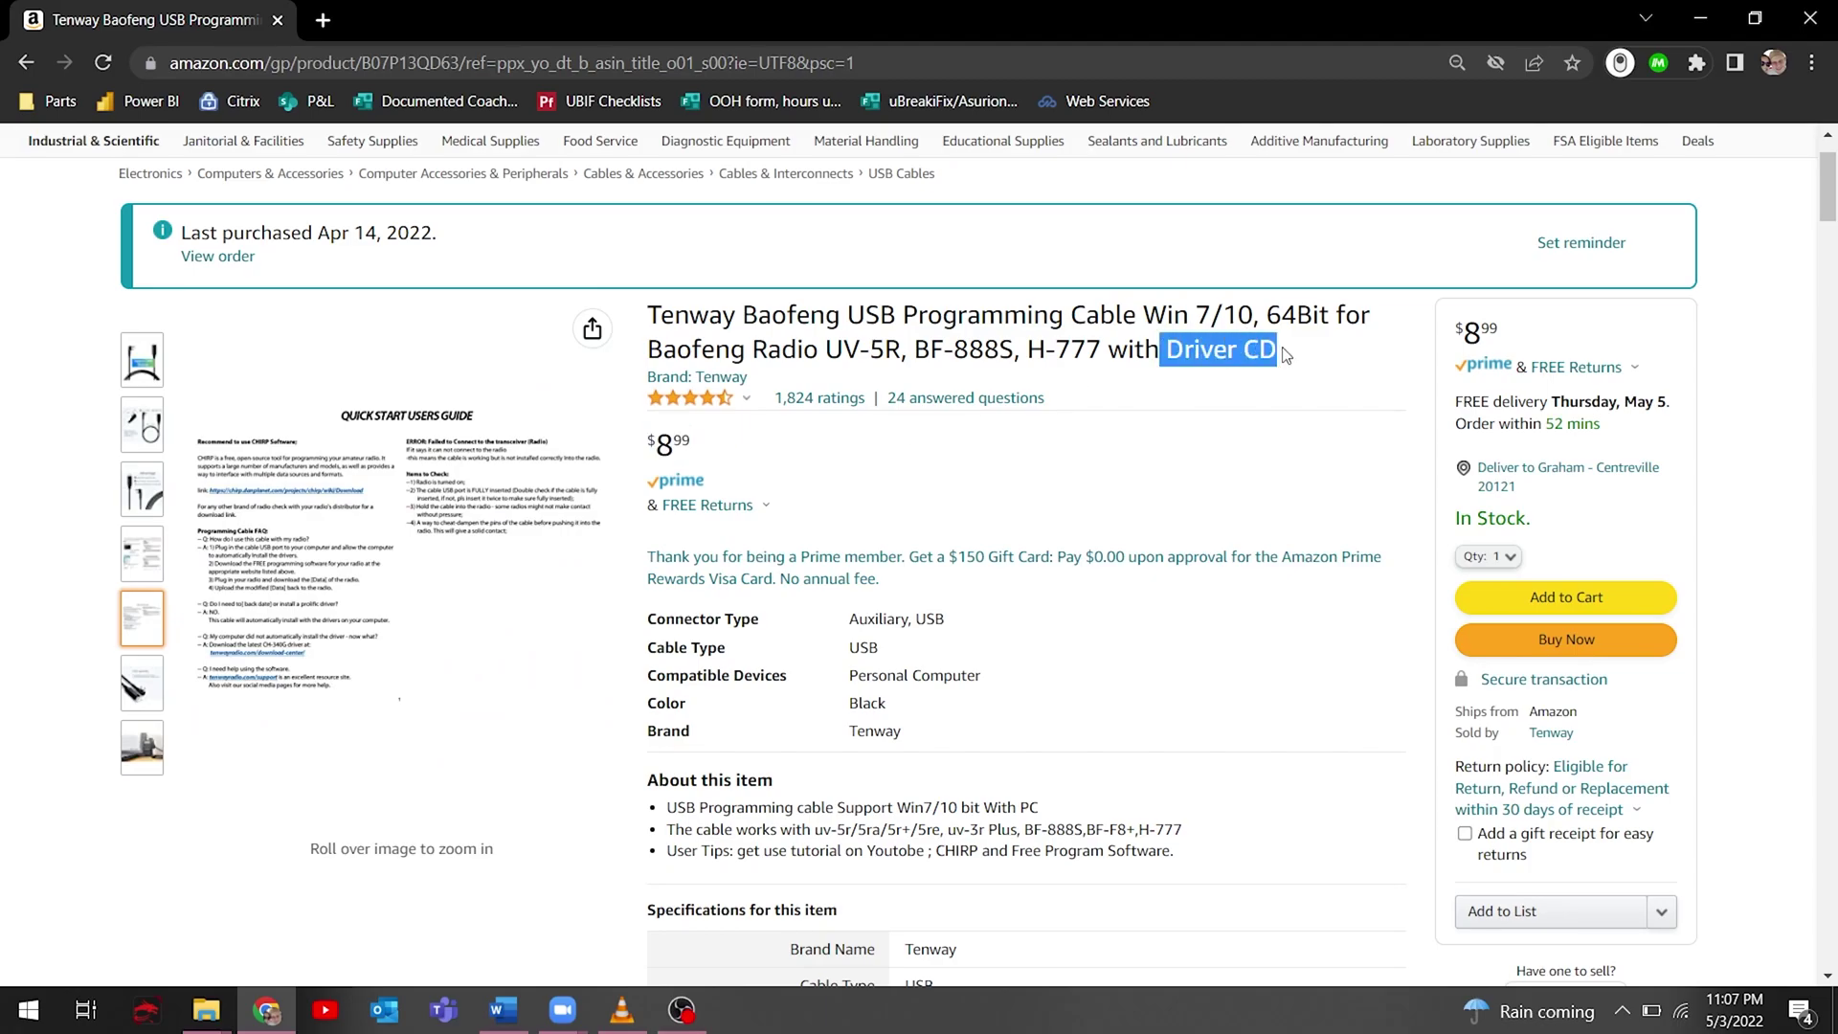
left_click(1166, 468)
scroll(1127, 733, "down", 6)
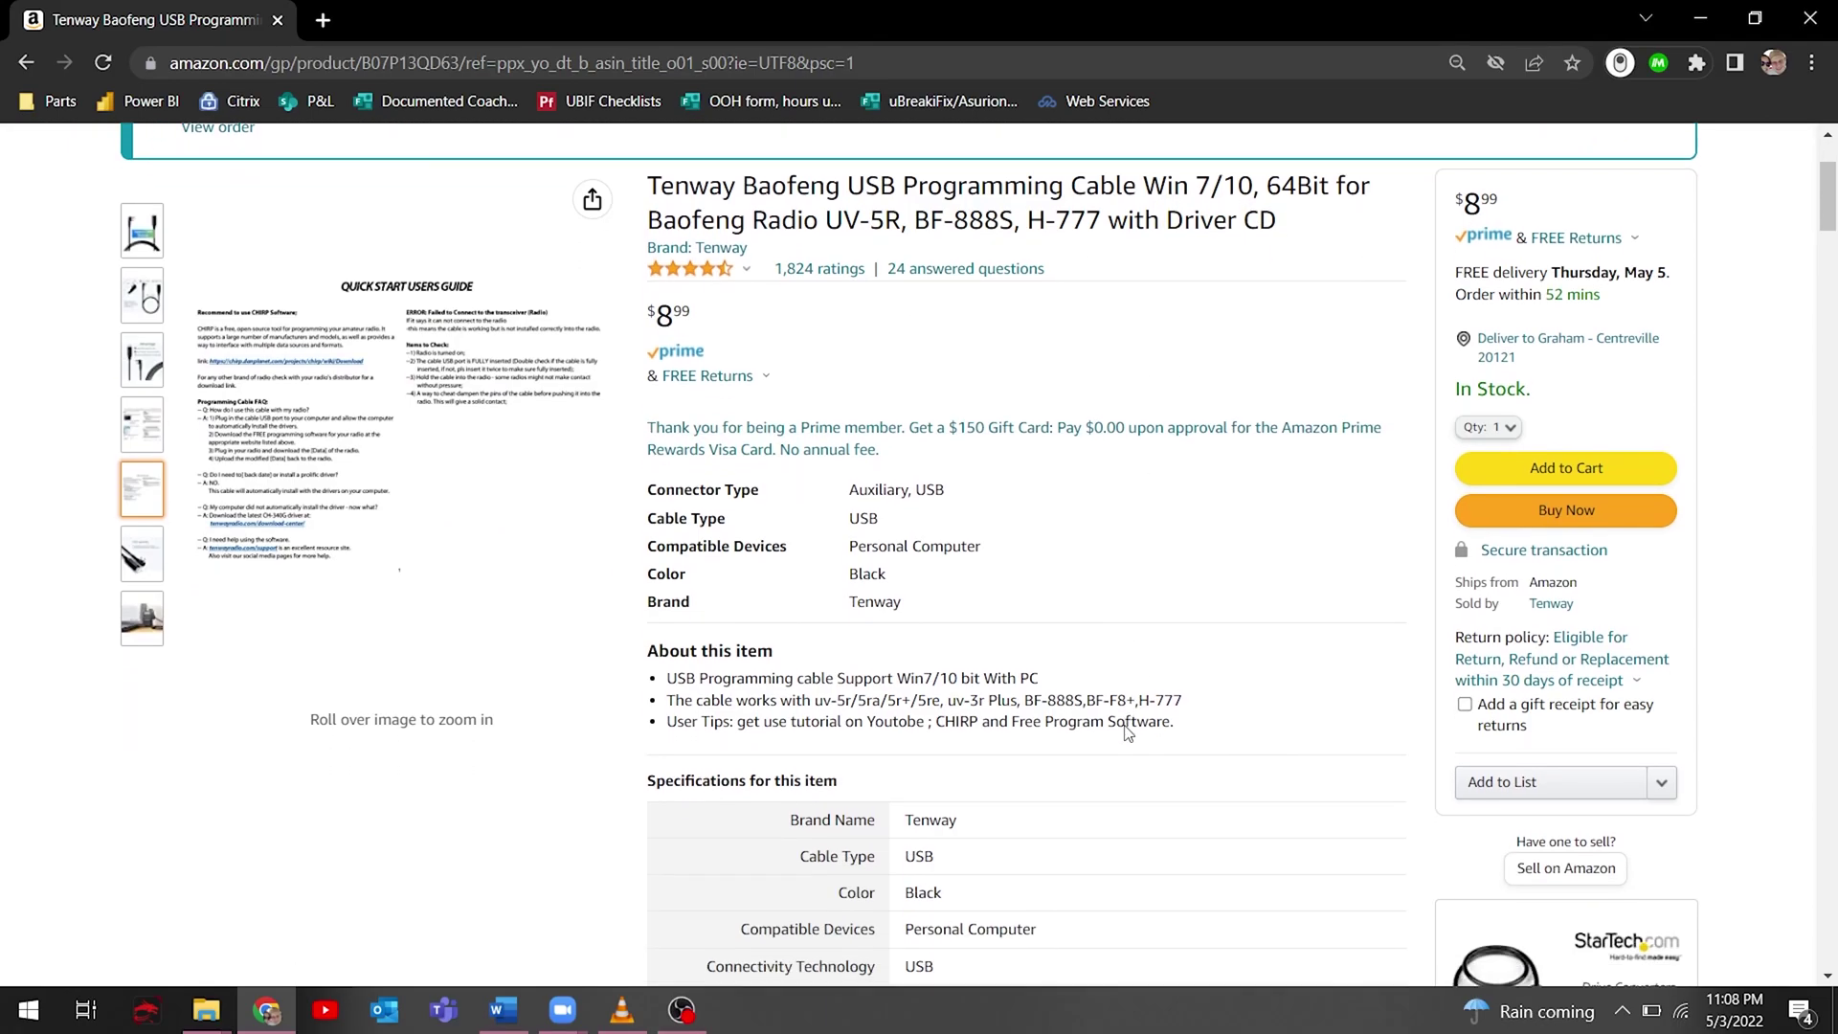
scroll(1128, 733, "down", 6)
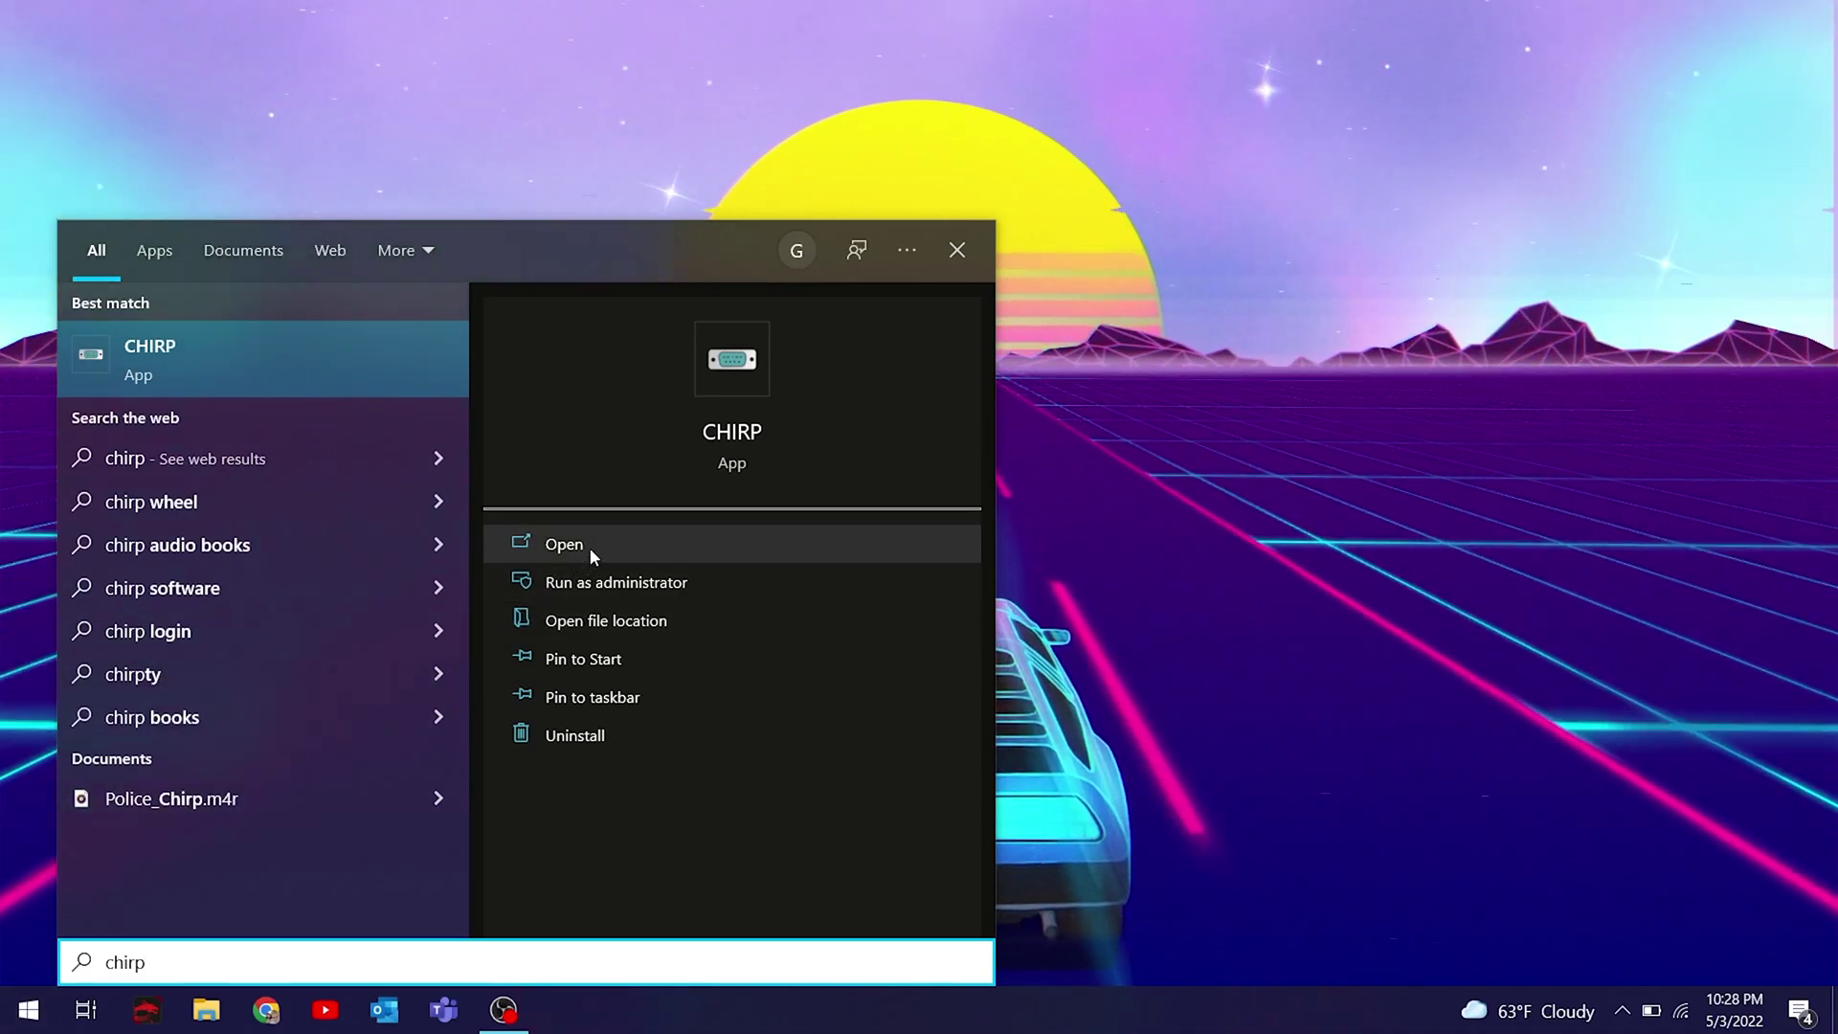
Launch CHIRP and start a download from the radio
left_click(588, 545)
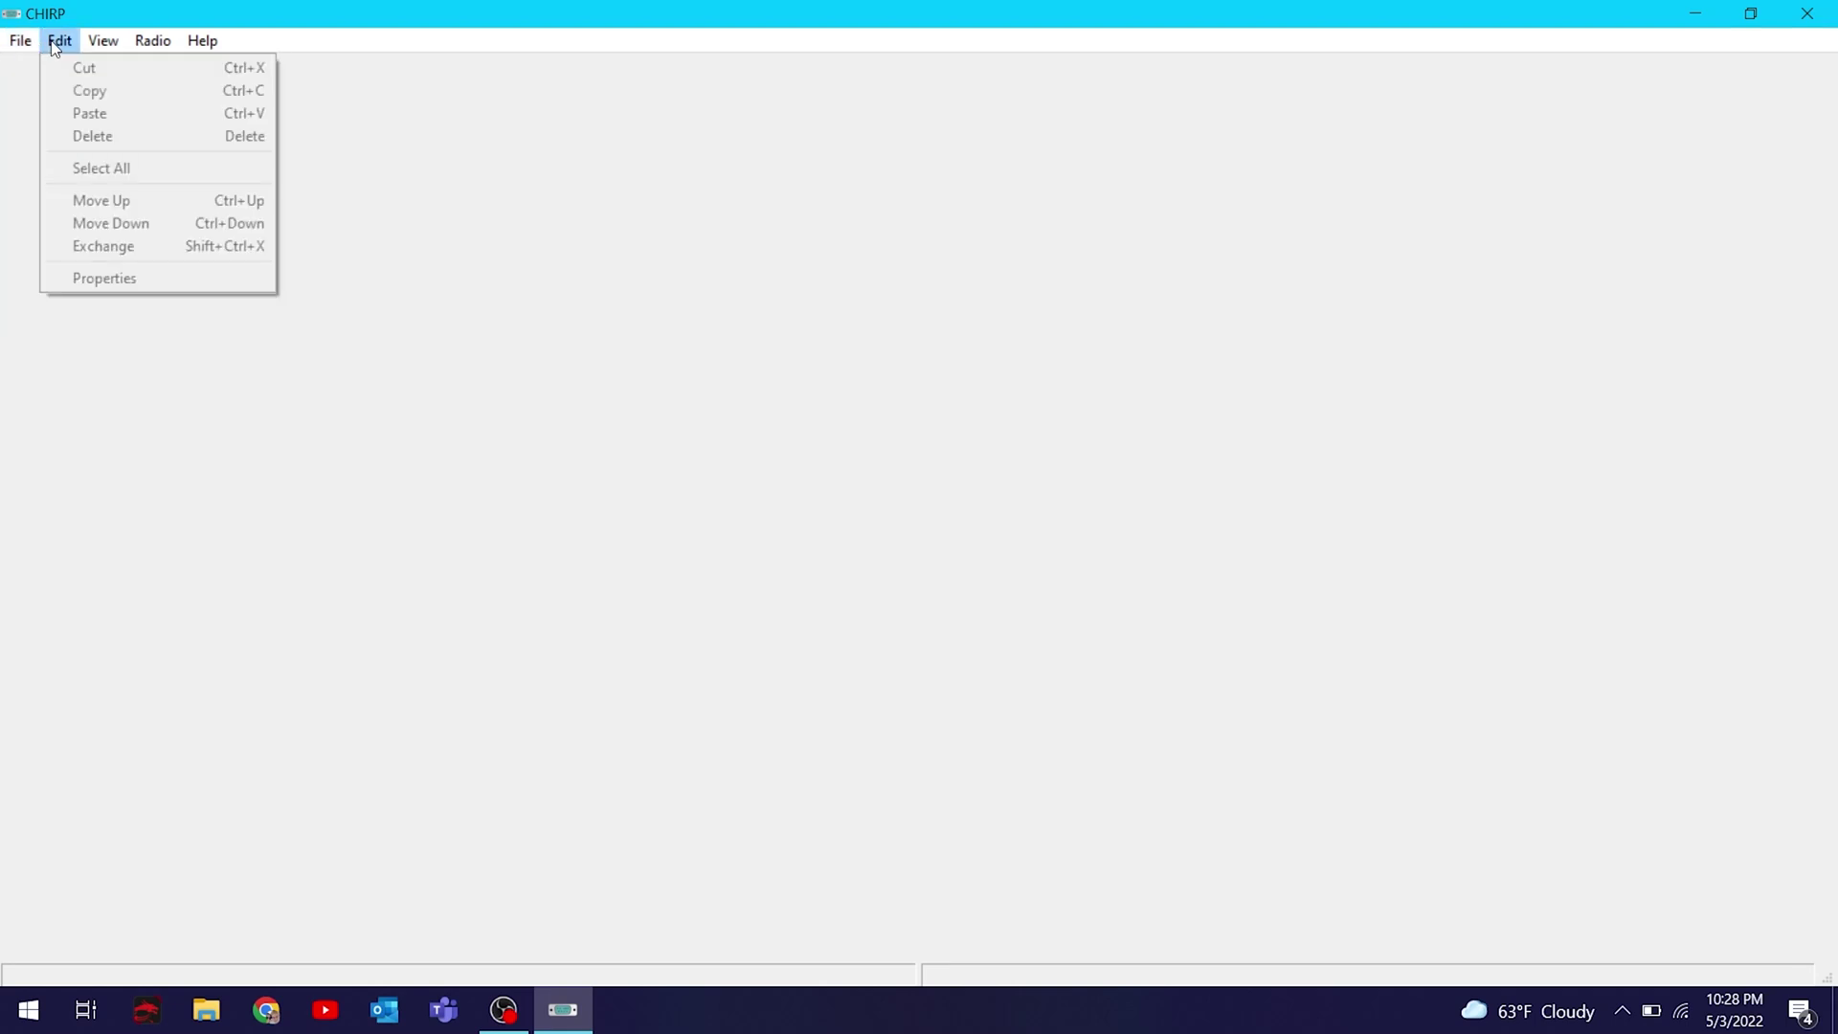
mouse_move(99, 46)
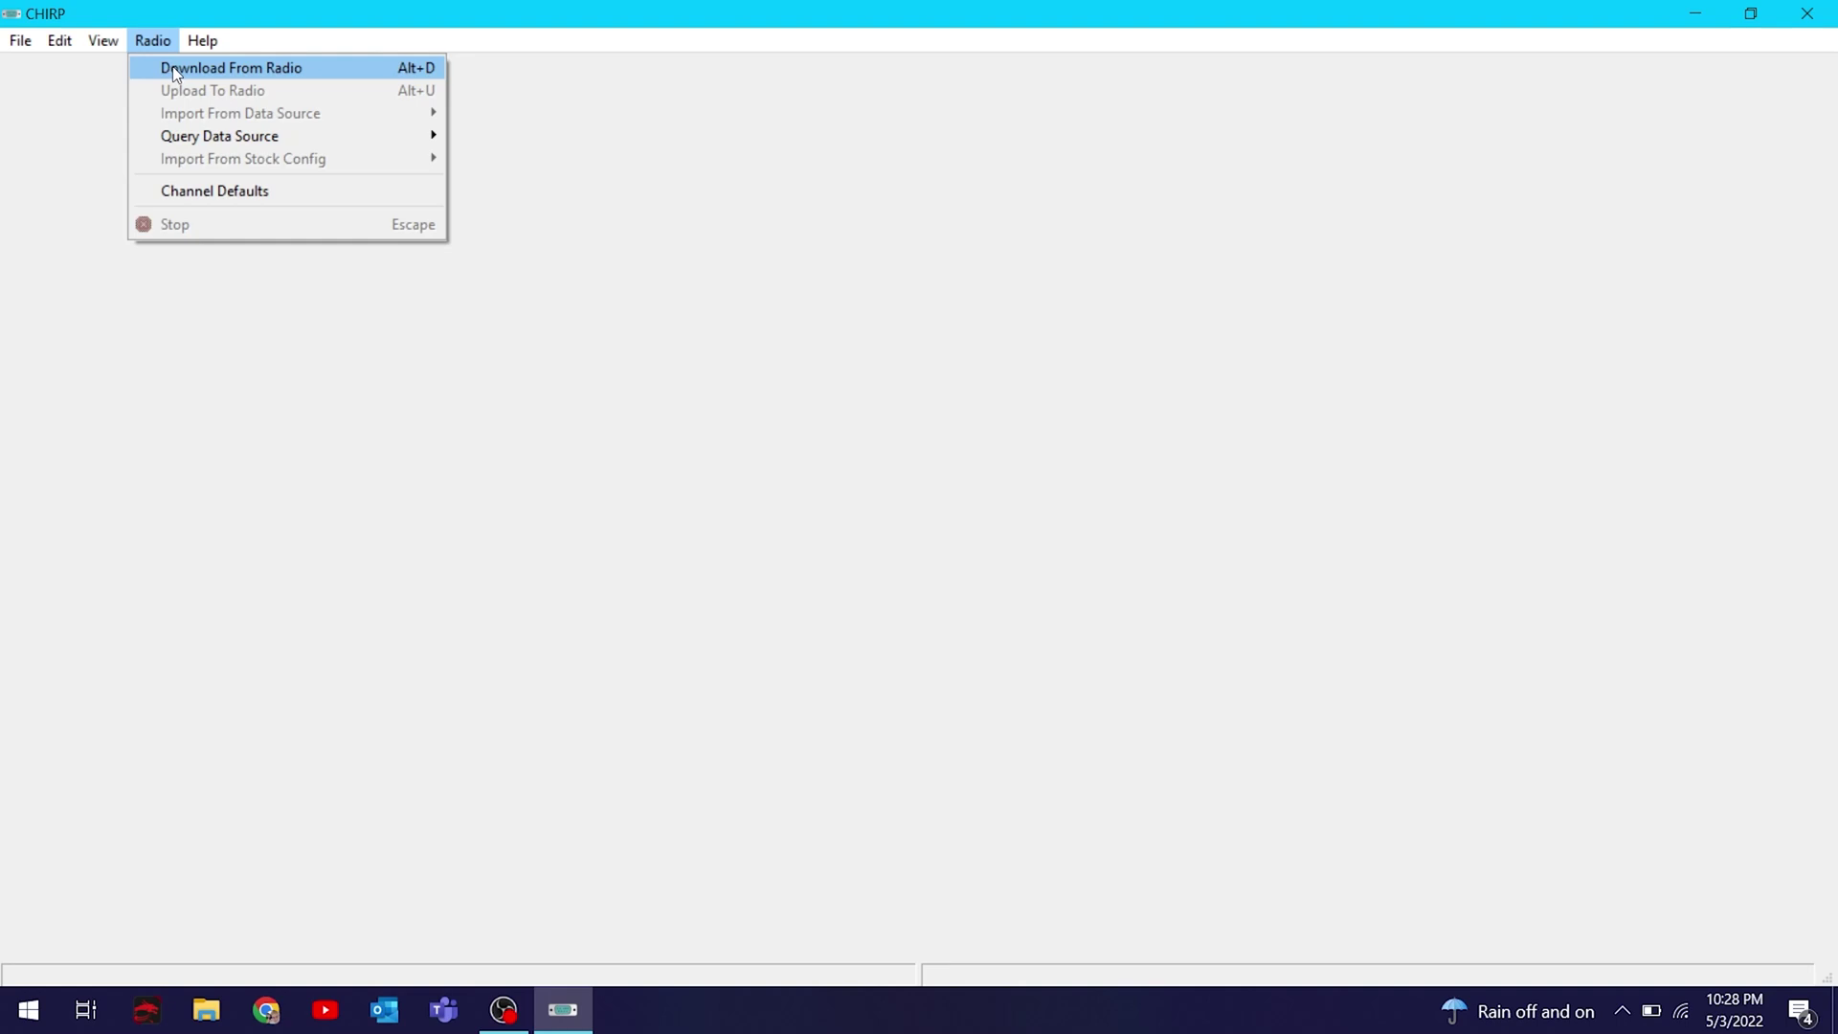
left_click(349, 70)
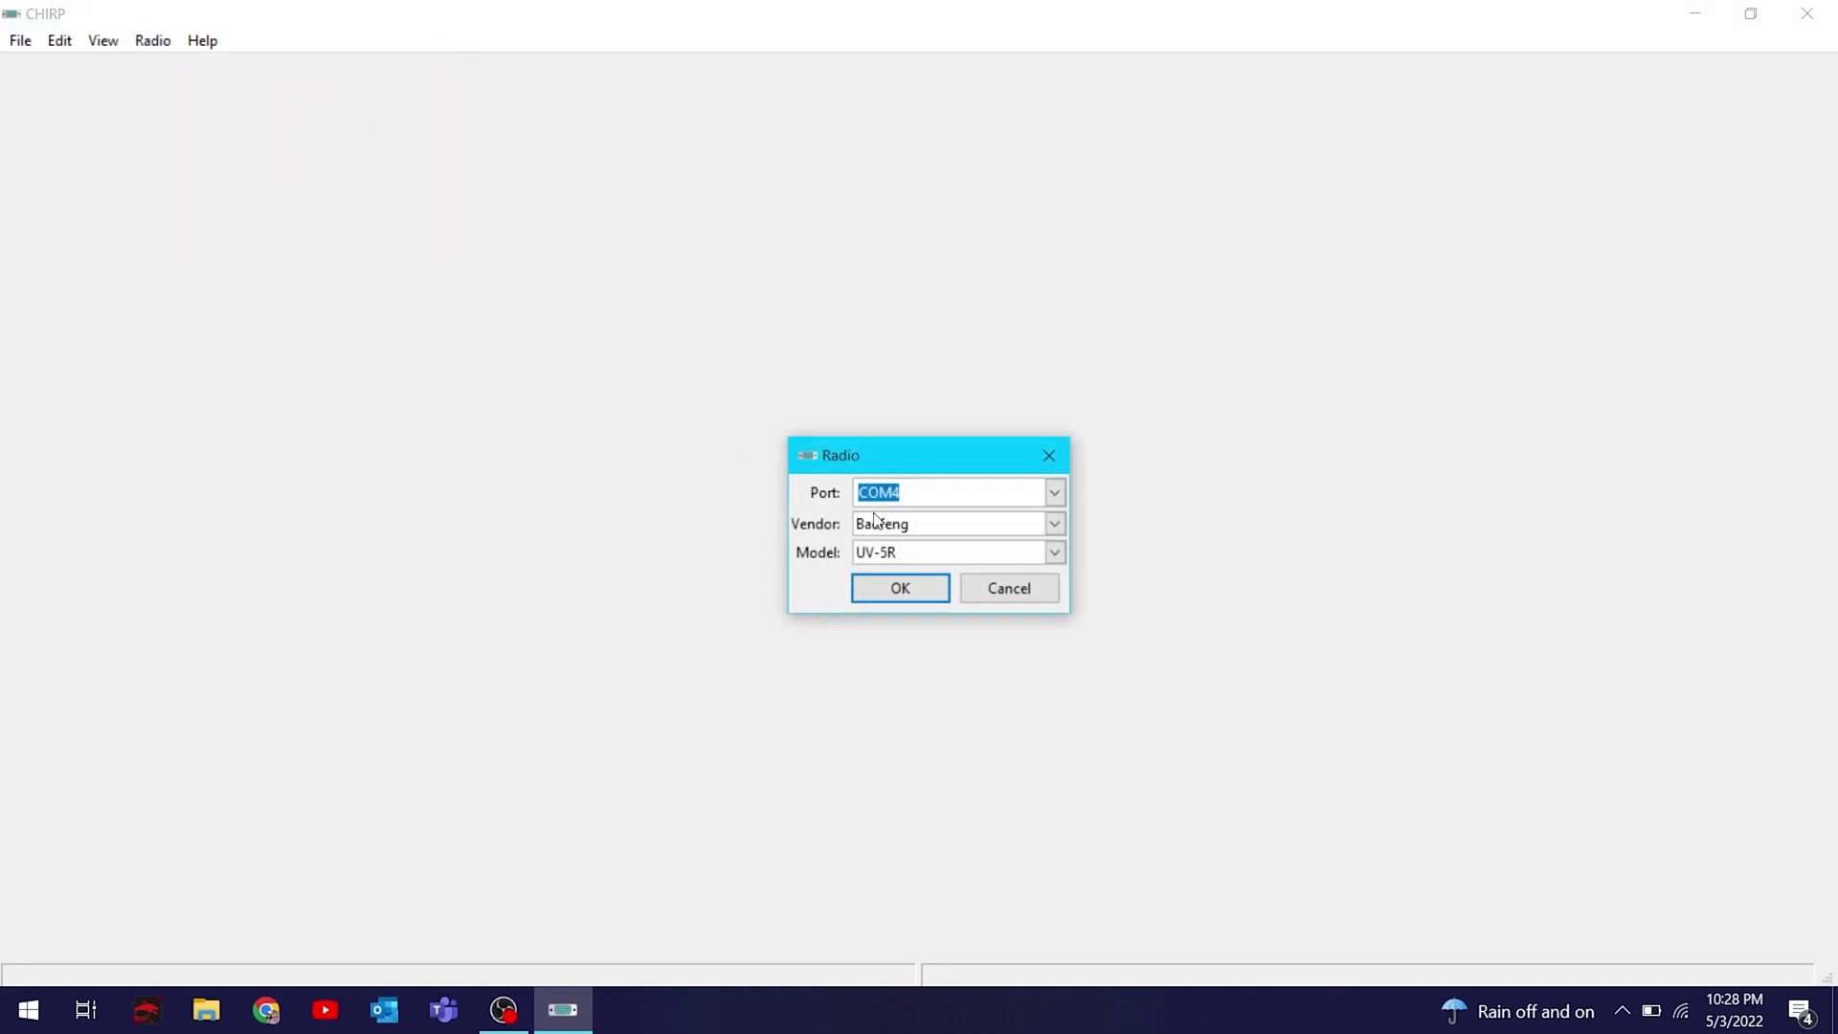
Try to download from the radio on port COM4 with vendor Baofeng and model UV-5R
left_click(1056, 525)
left_click(1056, 522)
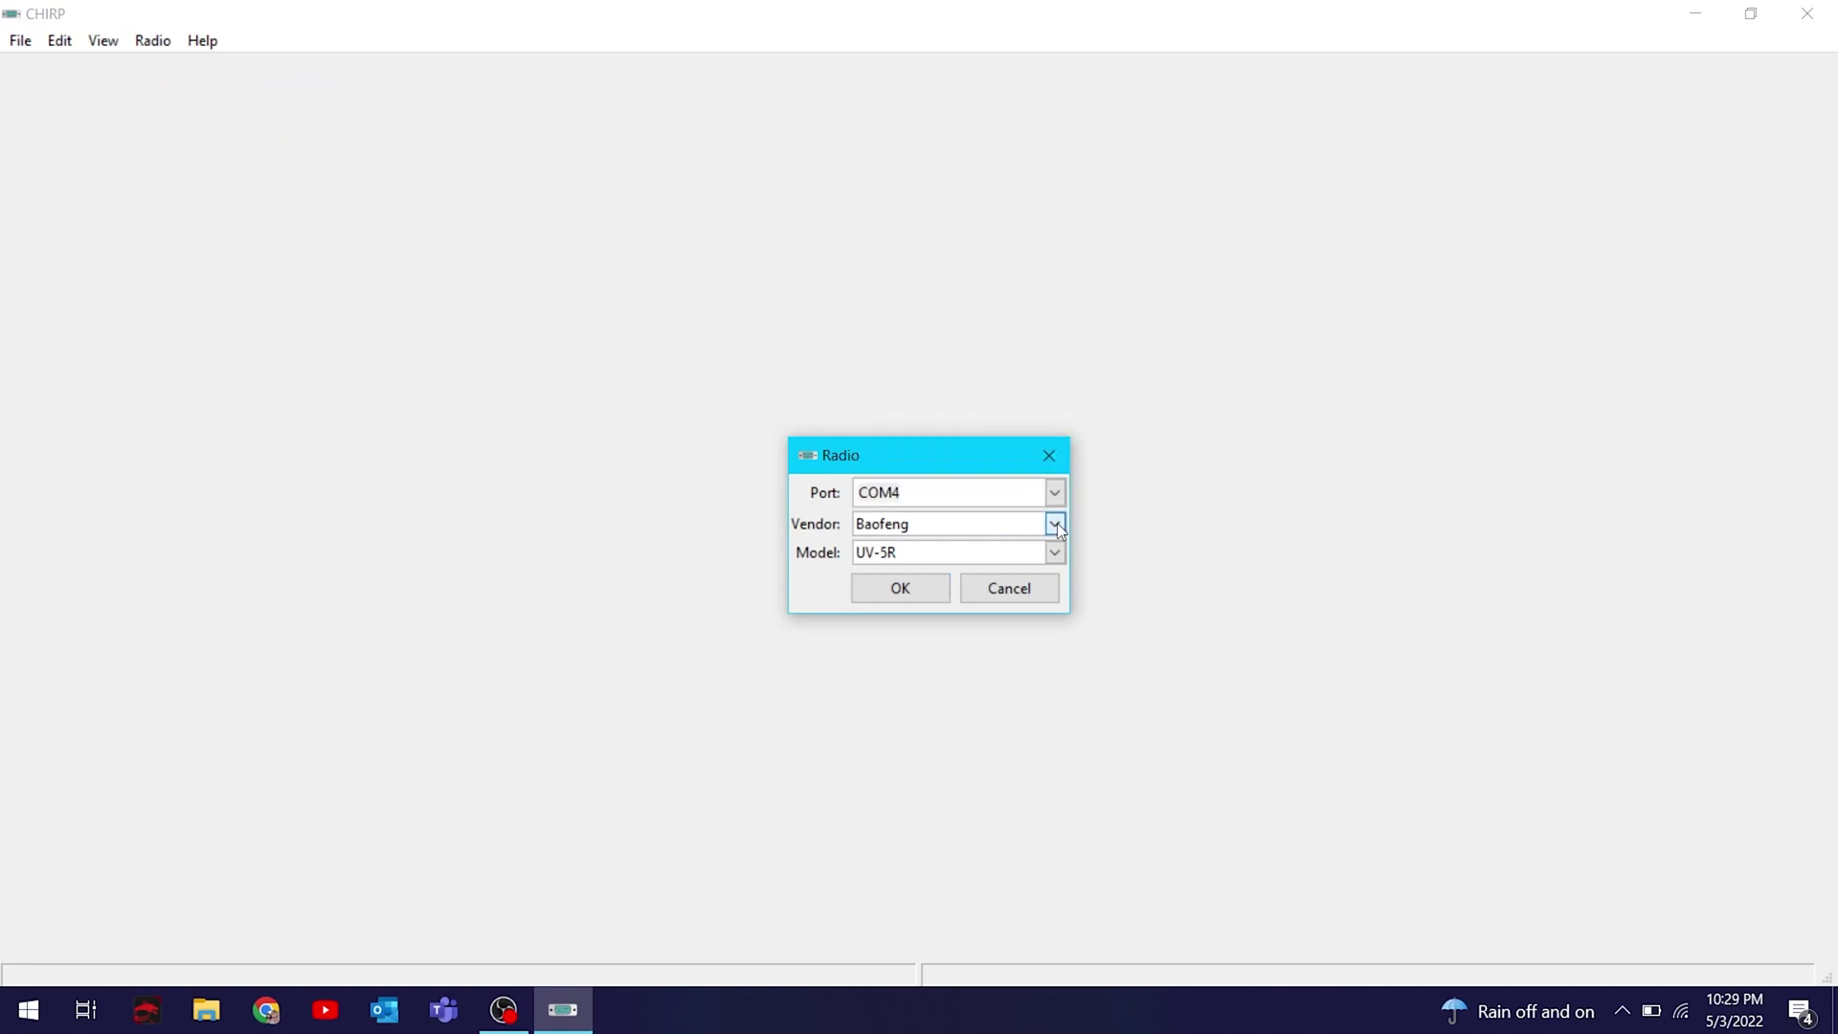
left_click(1055, 554)
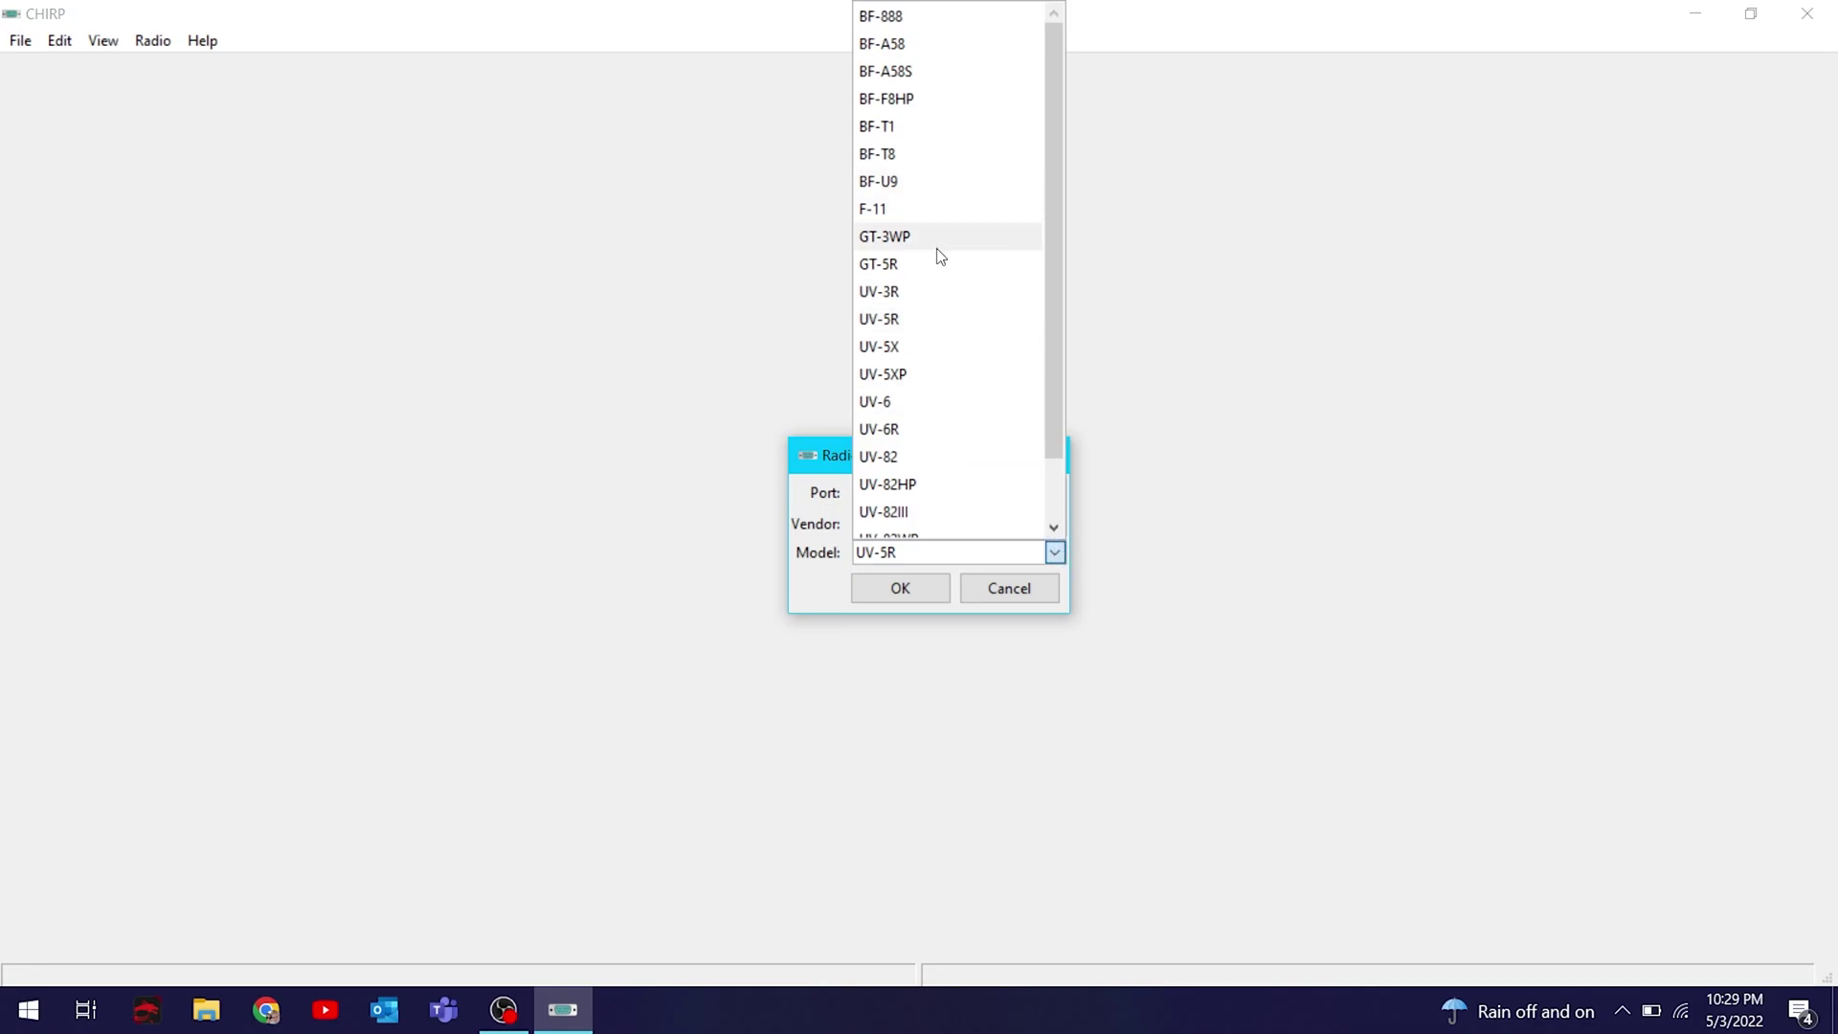
scroll(930, 369, "down", 1)
scroll(933, 370, "up", 1)
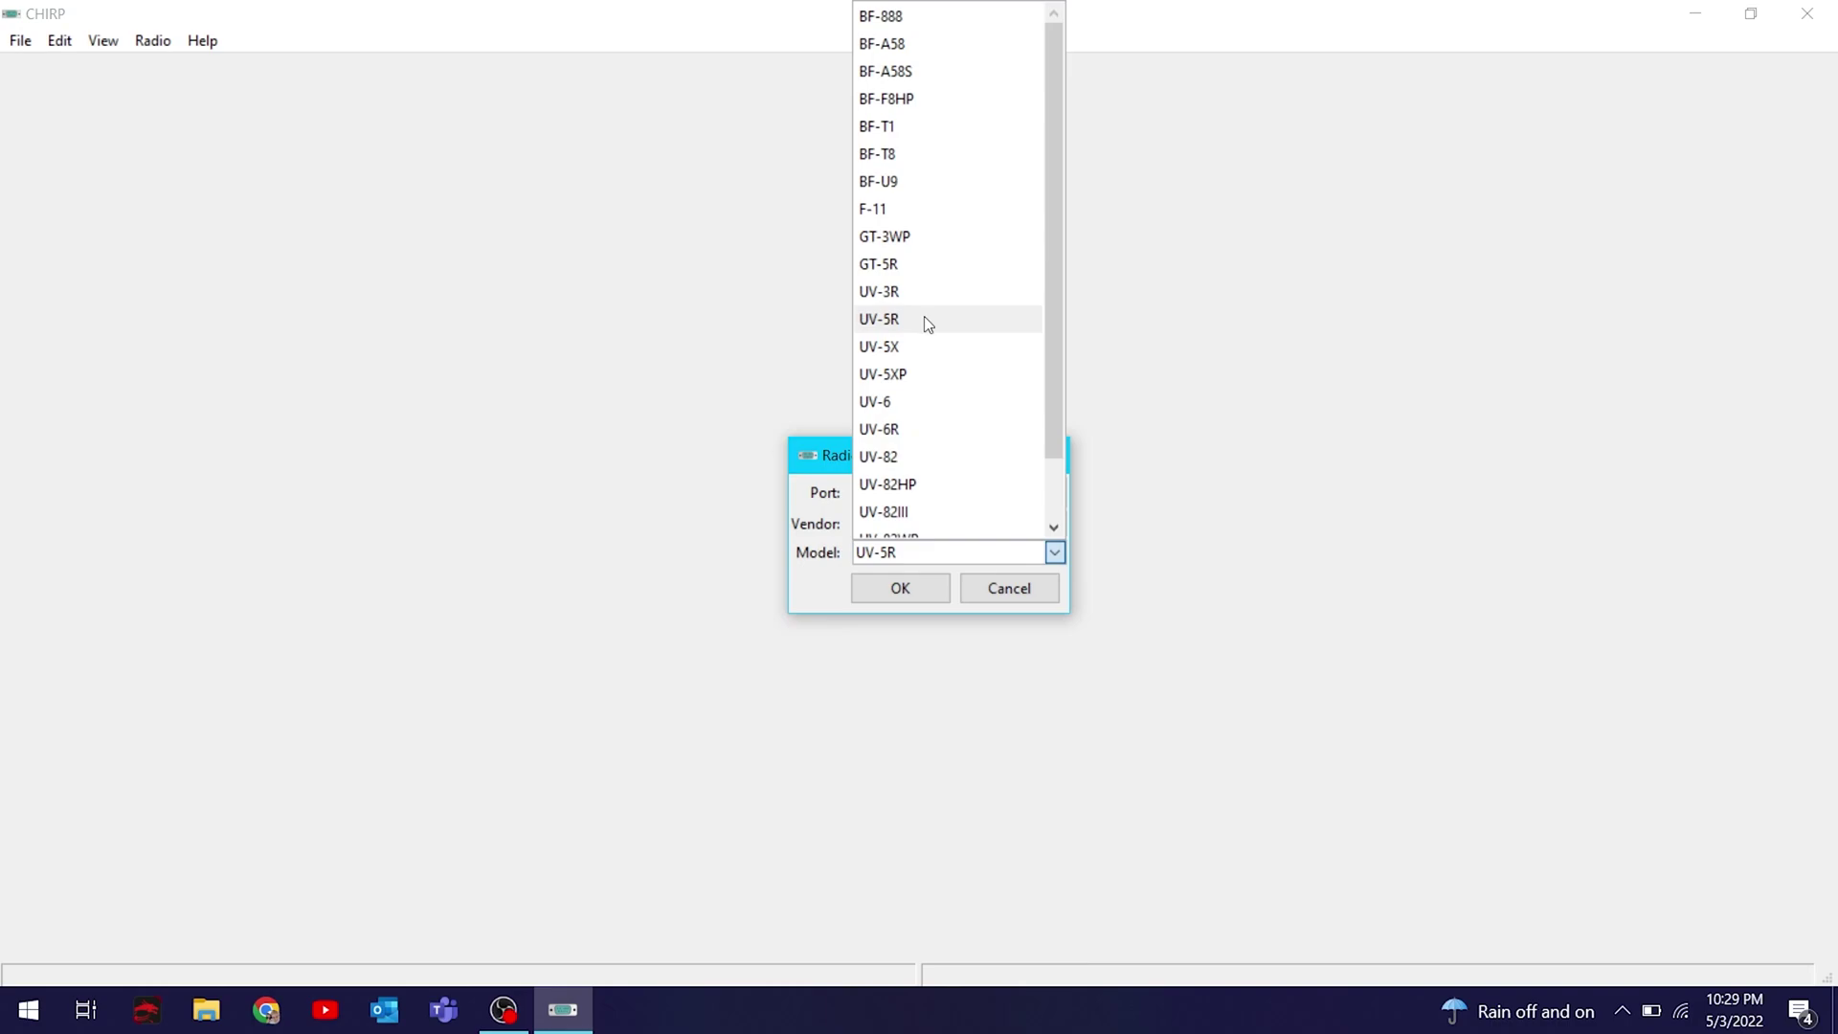
left_click(923, 316)
left_click(909, 594)
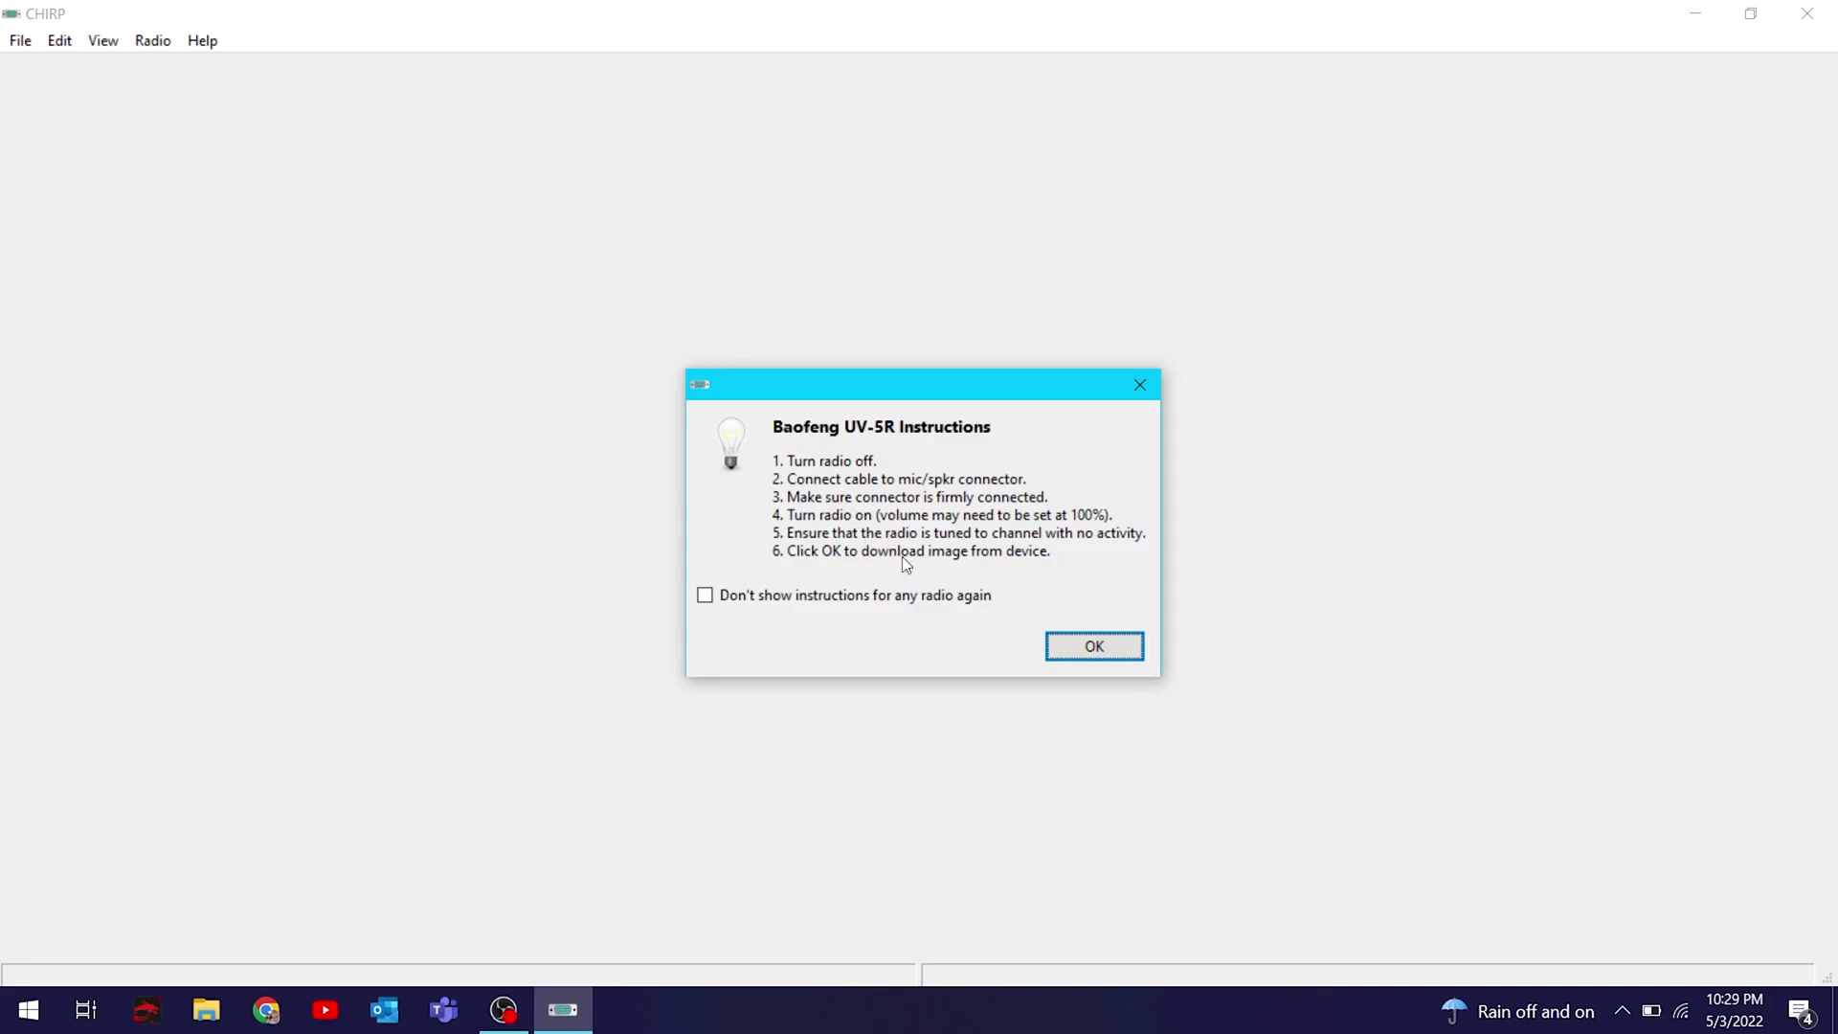
Read the Baofeng UV-5R download instructions, turn them off for all radios, and accept them
left_click_drag(1049, 558, 777, 452)
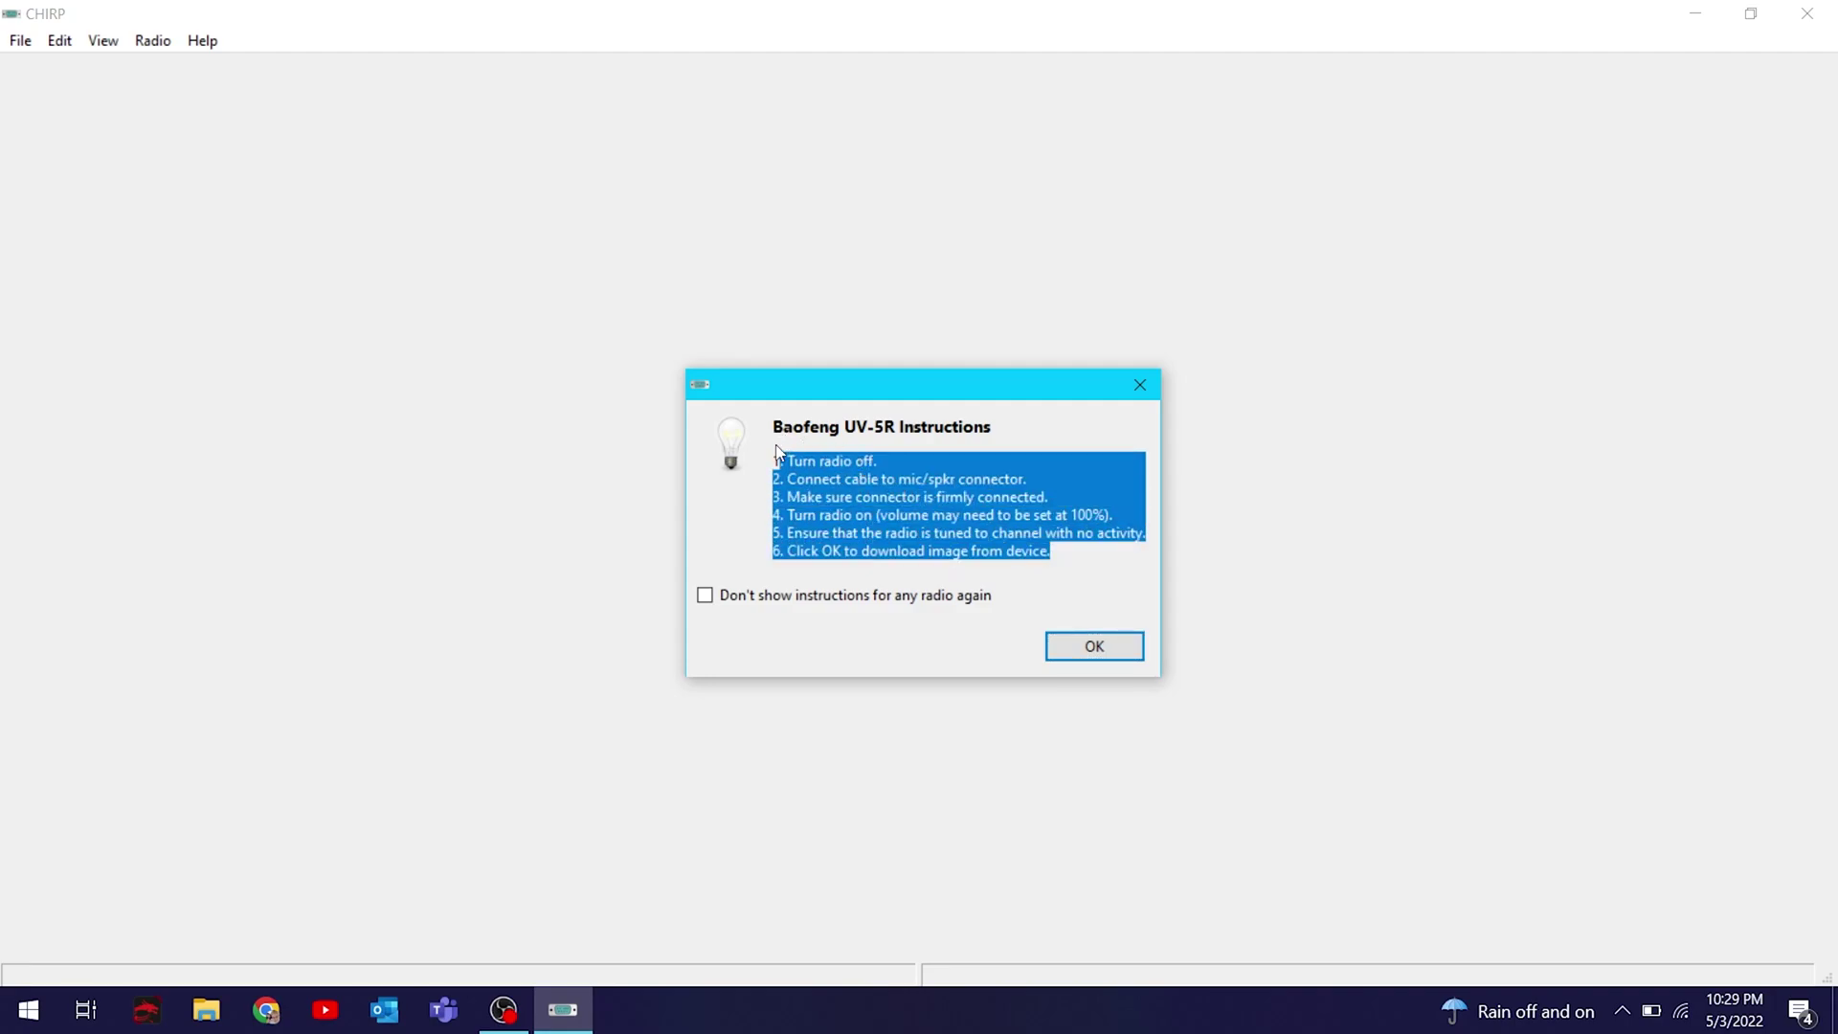
left_click(706, 596)
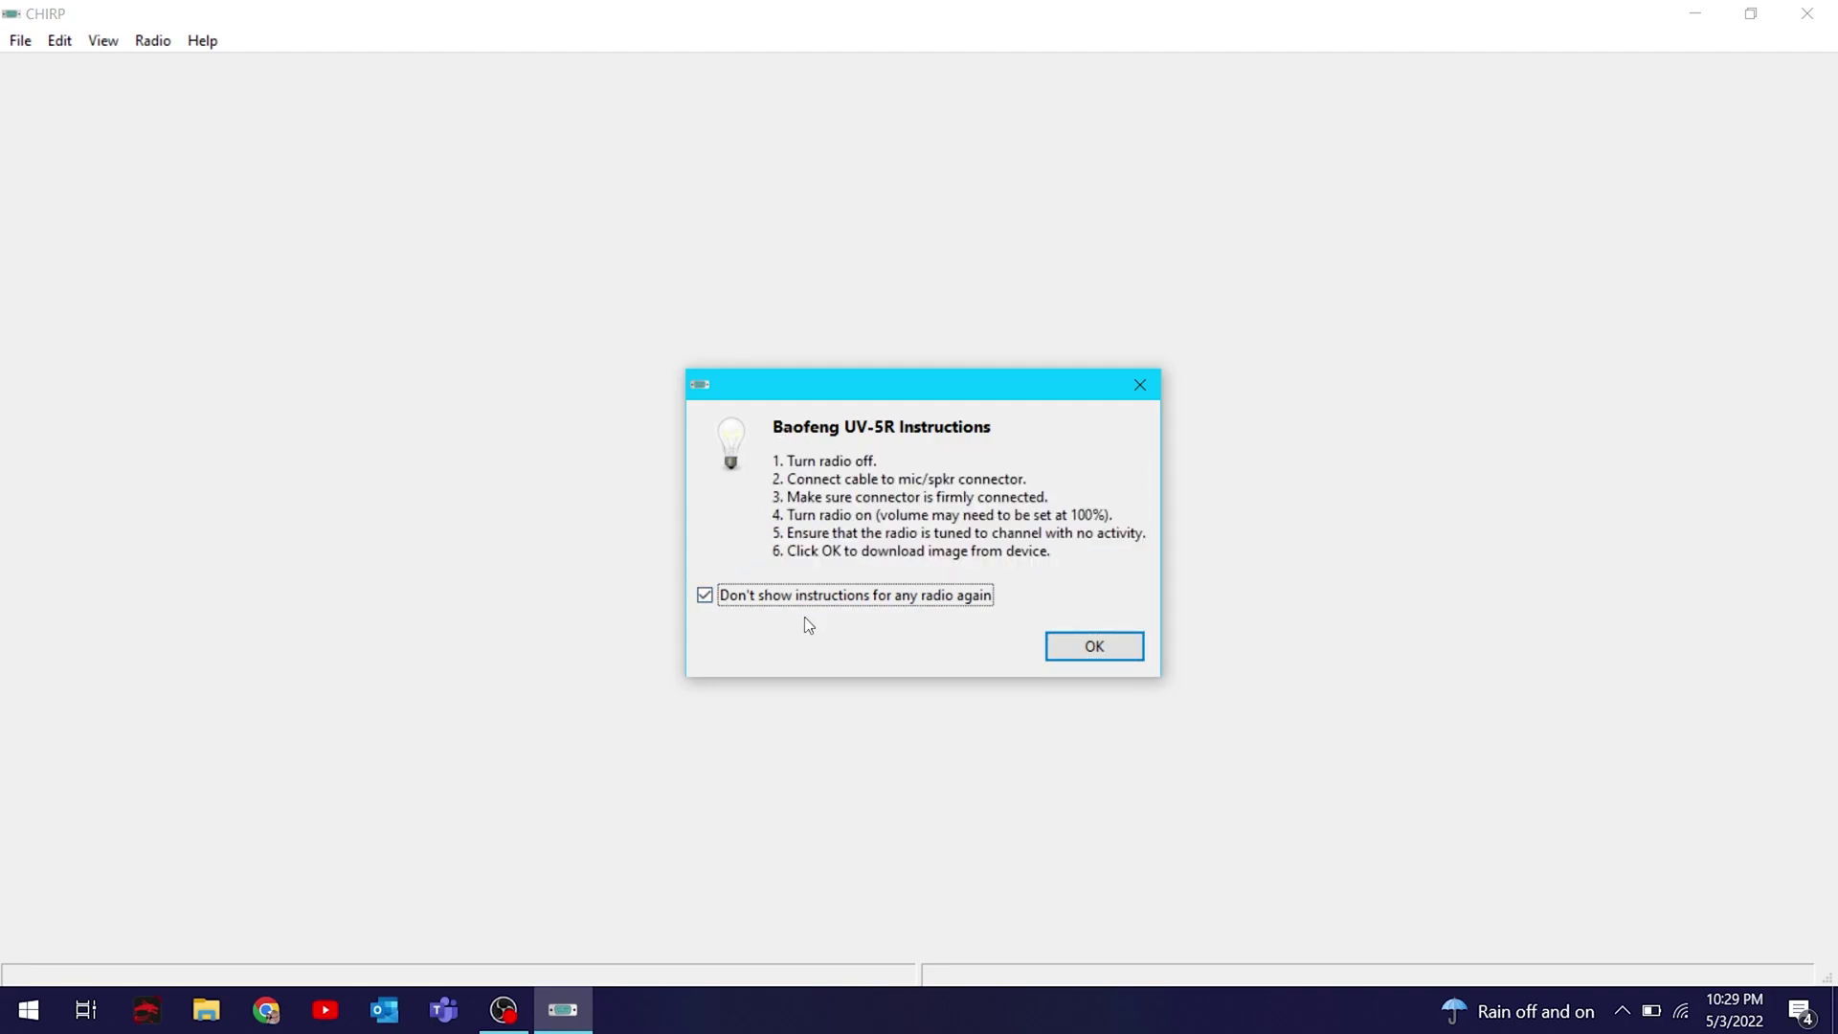
left_click(1113, 647)
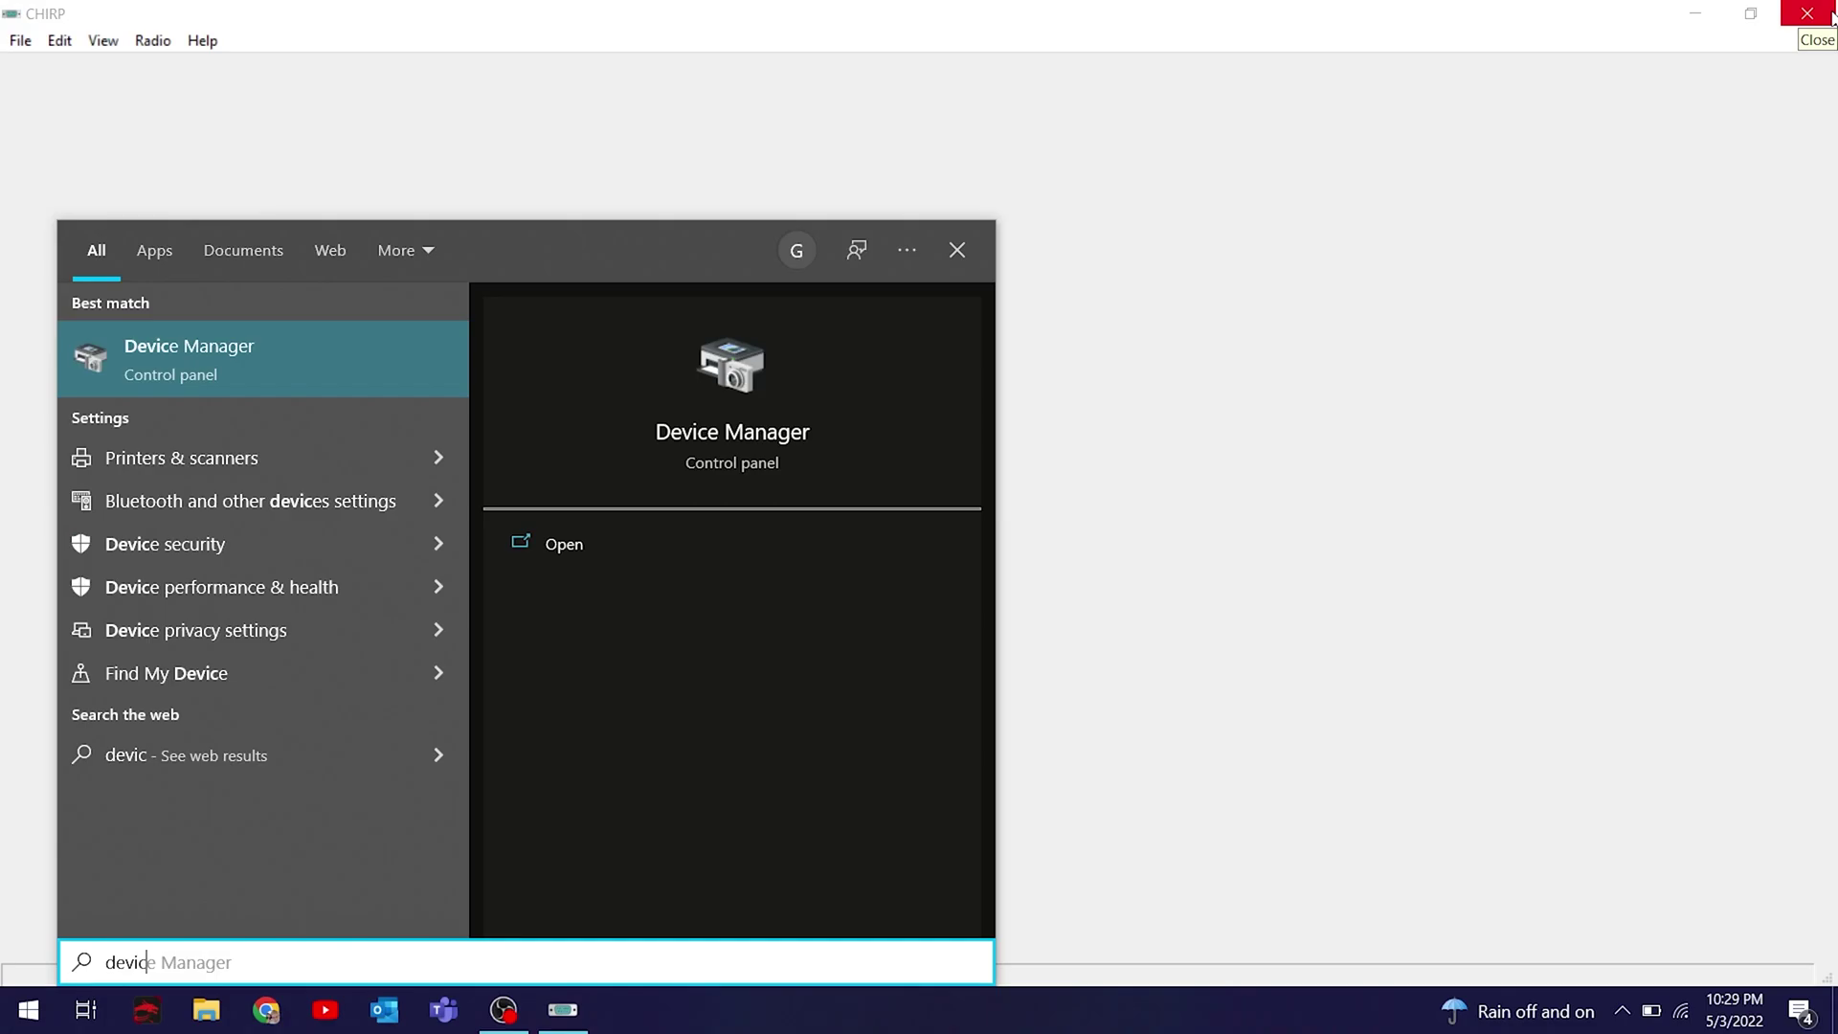
Look up the programming cable's COM port number under Ports (COM & LPT) in Device Manager
key("Return")
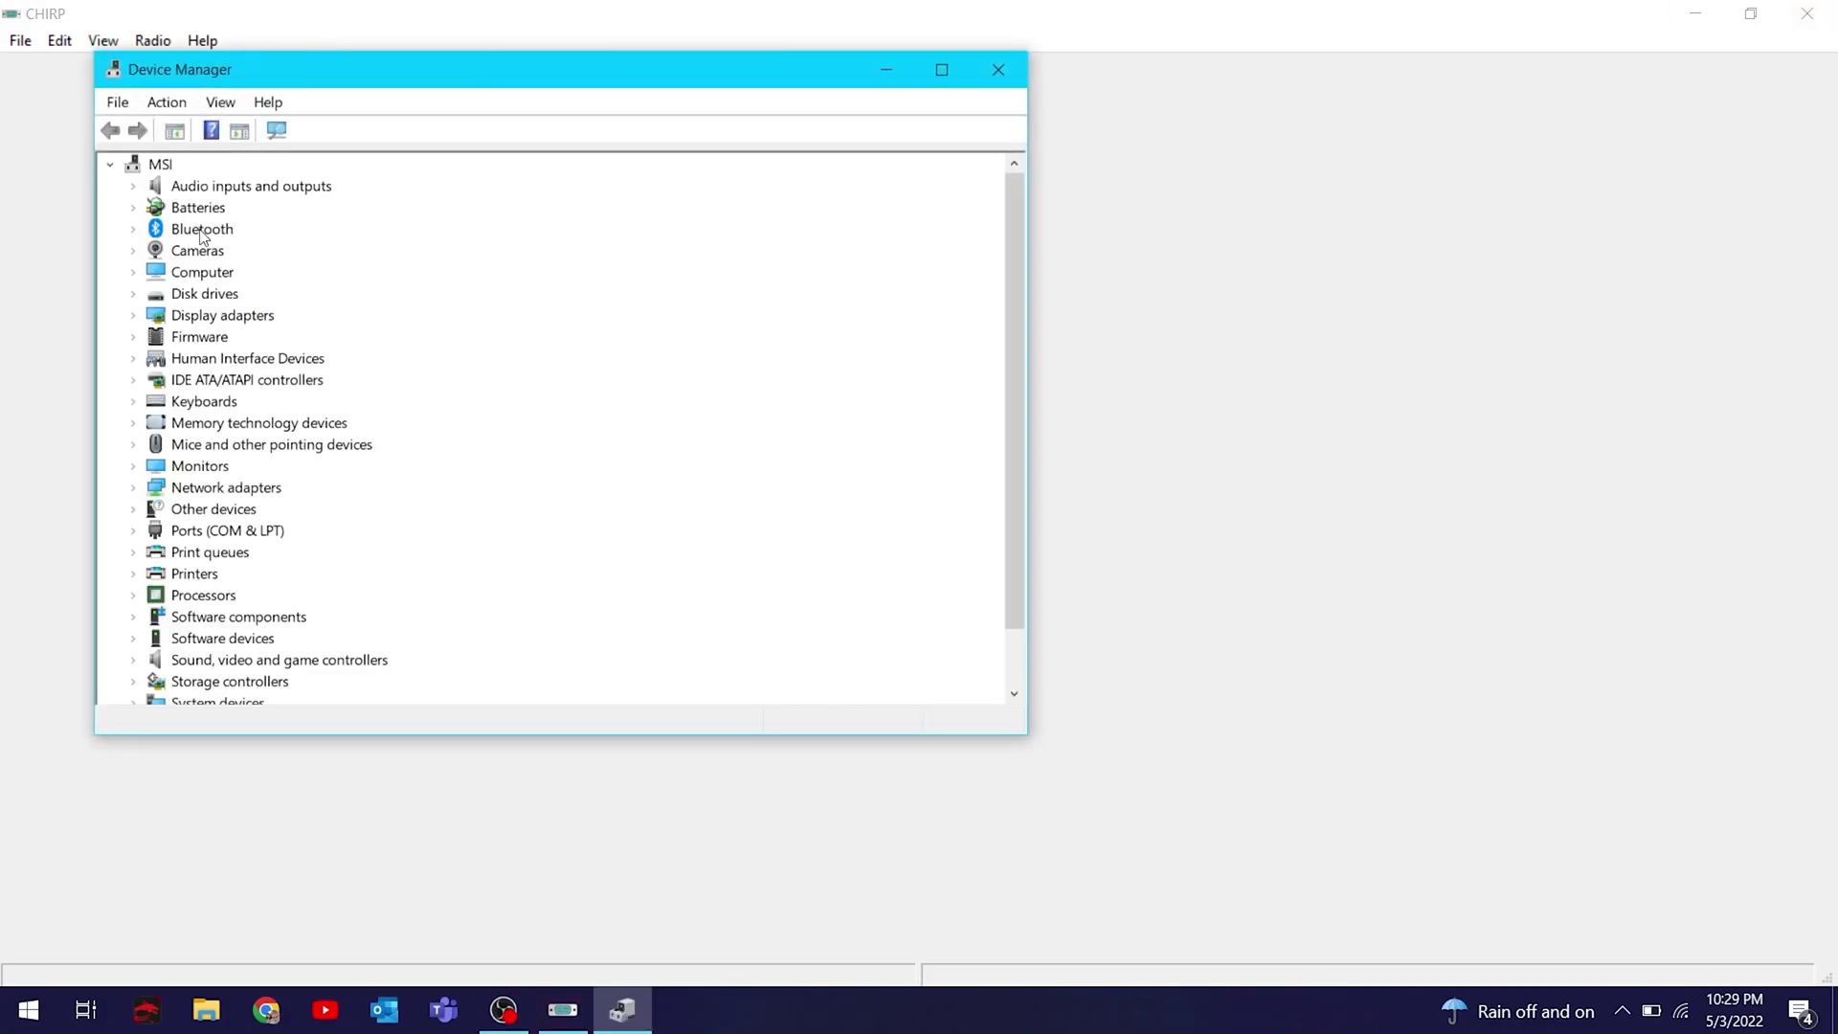
left_click(150, 383)
left_click(133, 382)
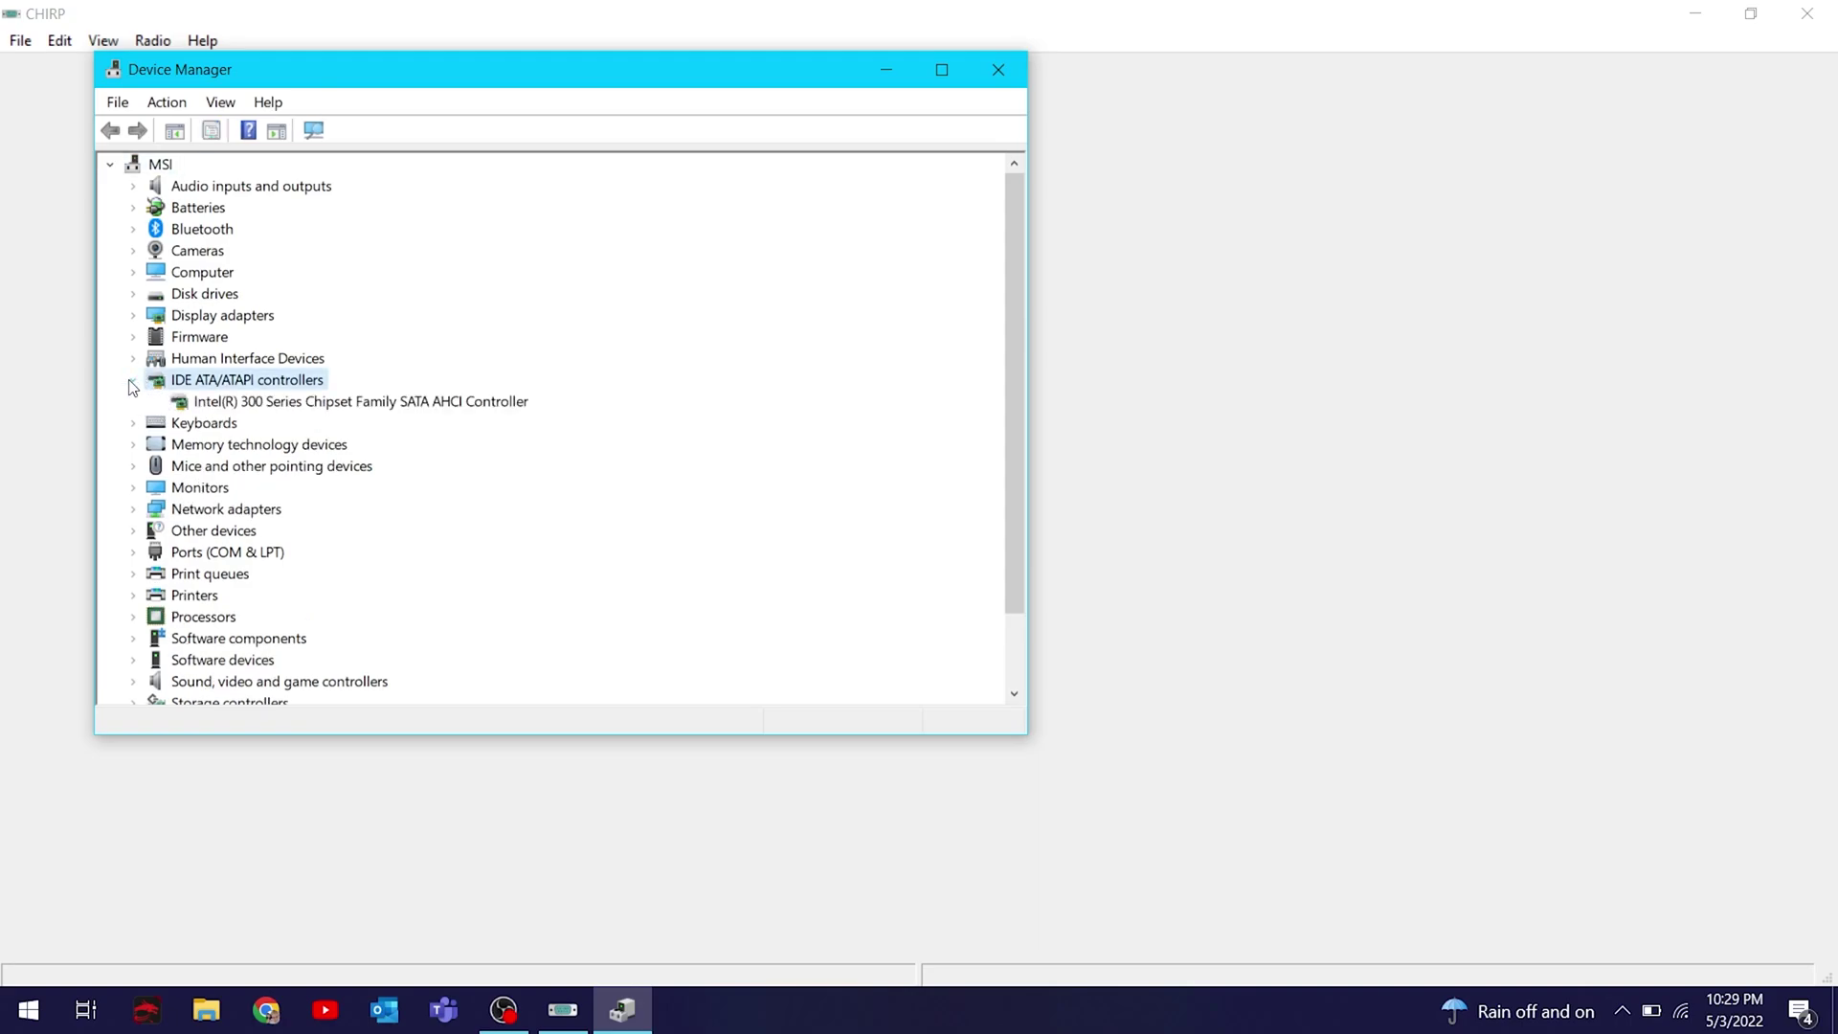
left_click(133, 386)
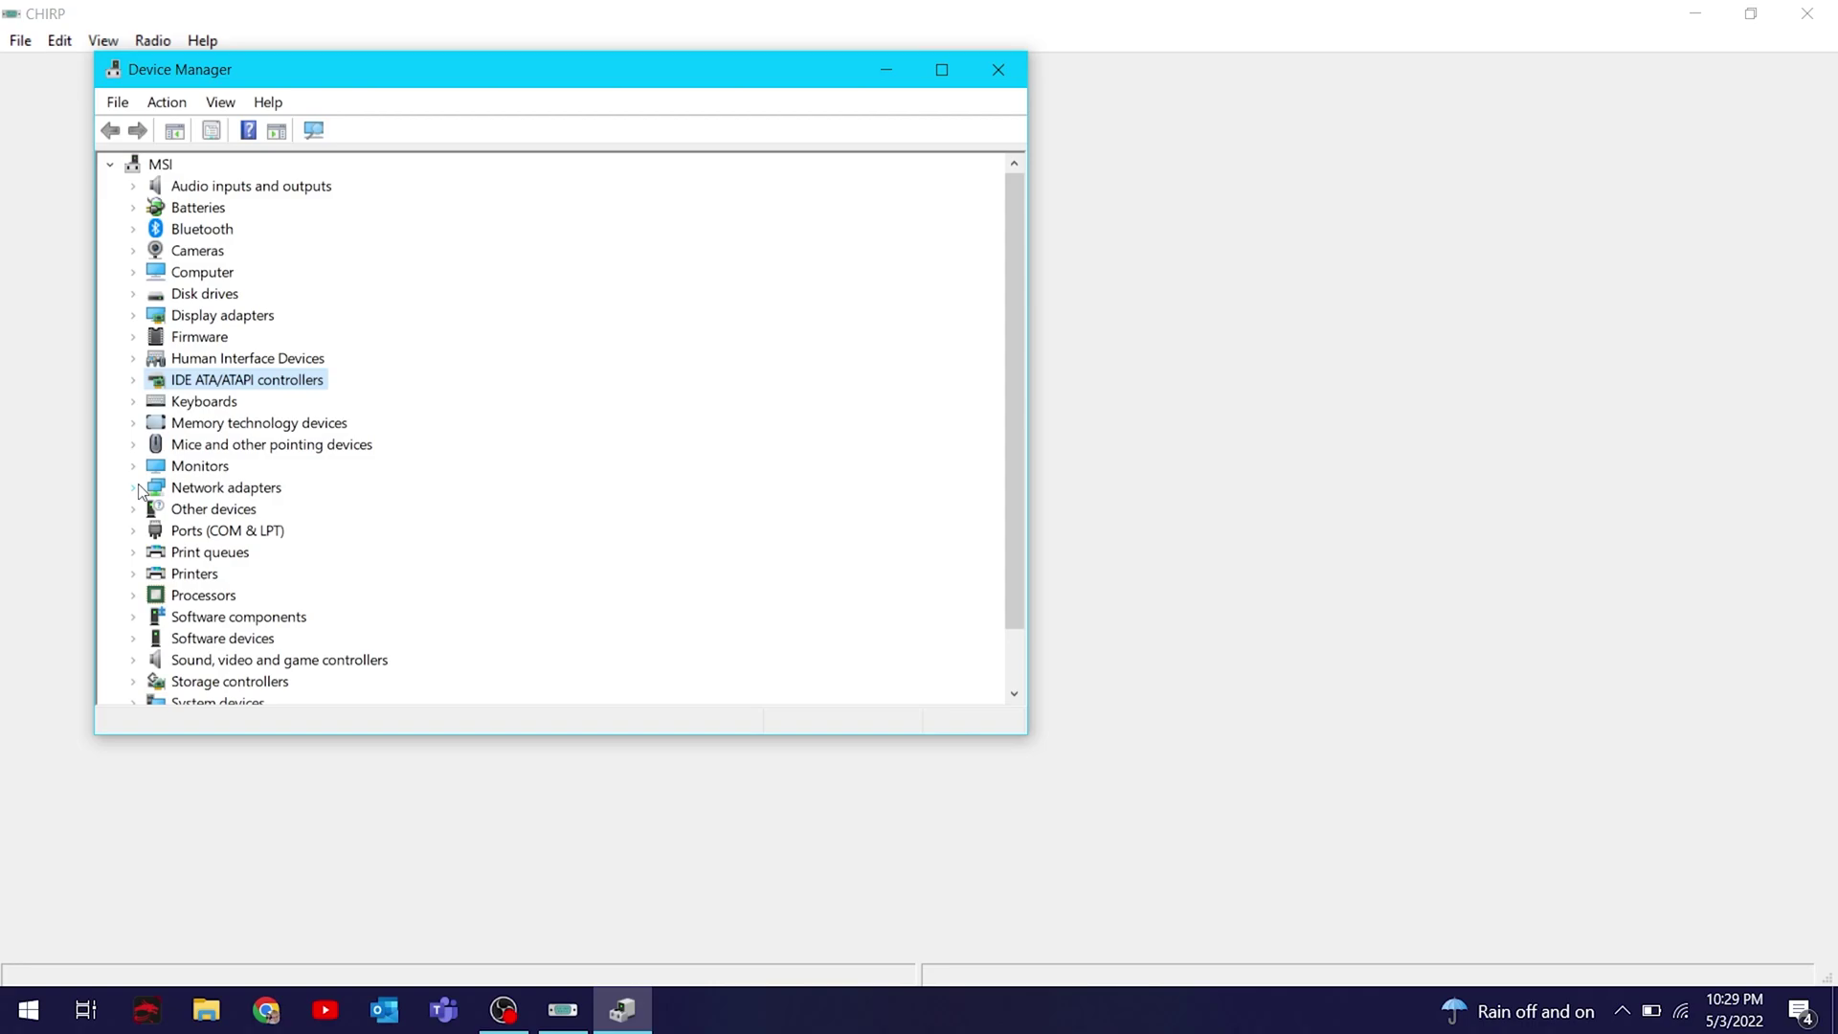
scroll(140, 530, "down", 1)
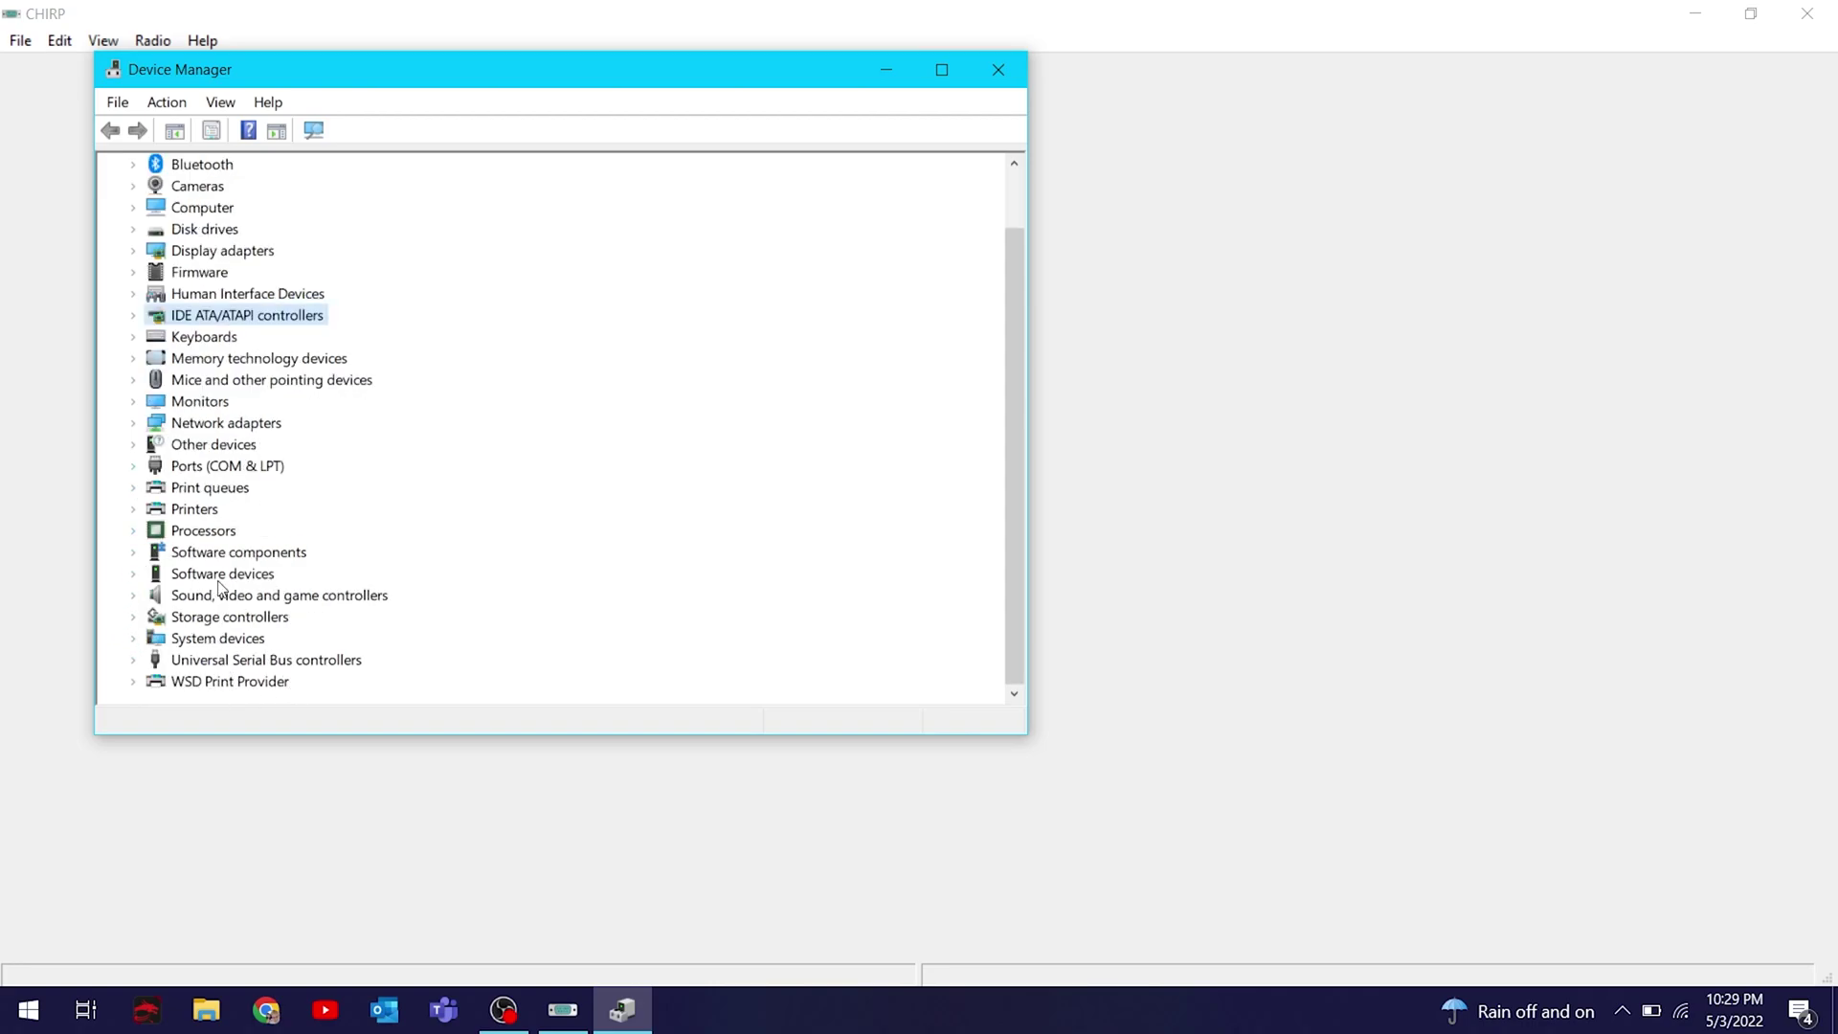
left_click(133, 466)
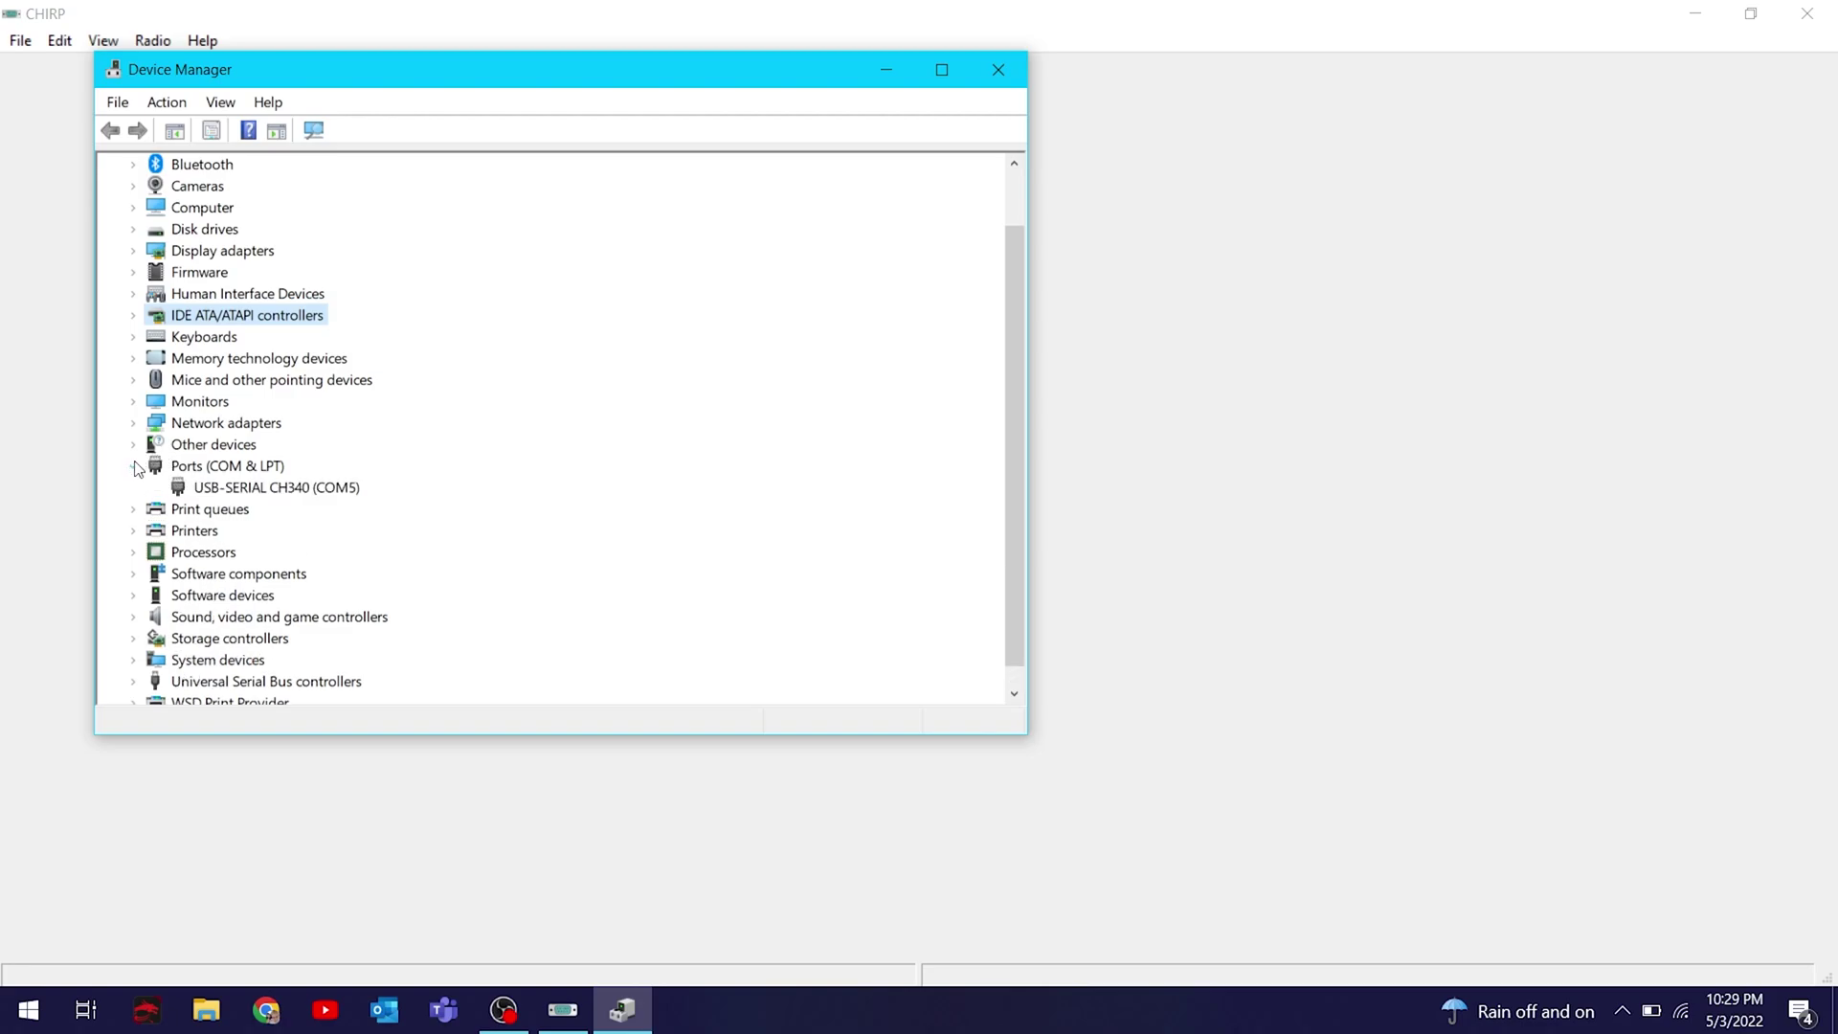
left_click(332, 490)
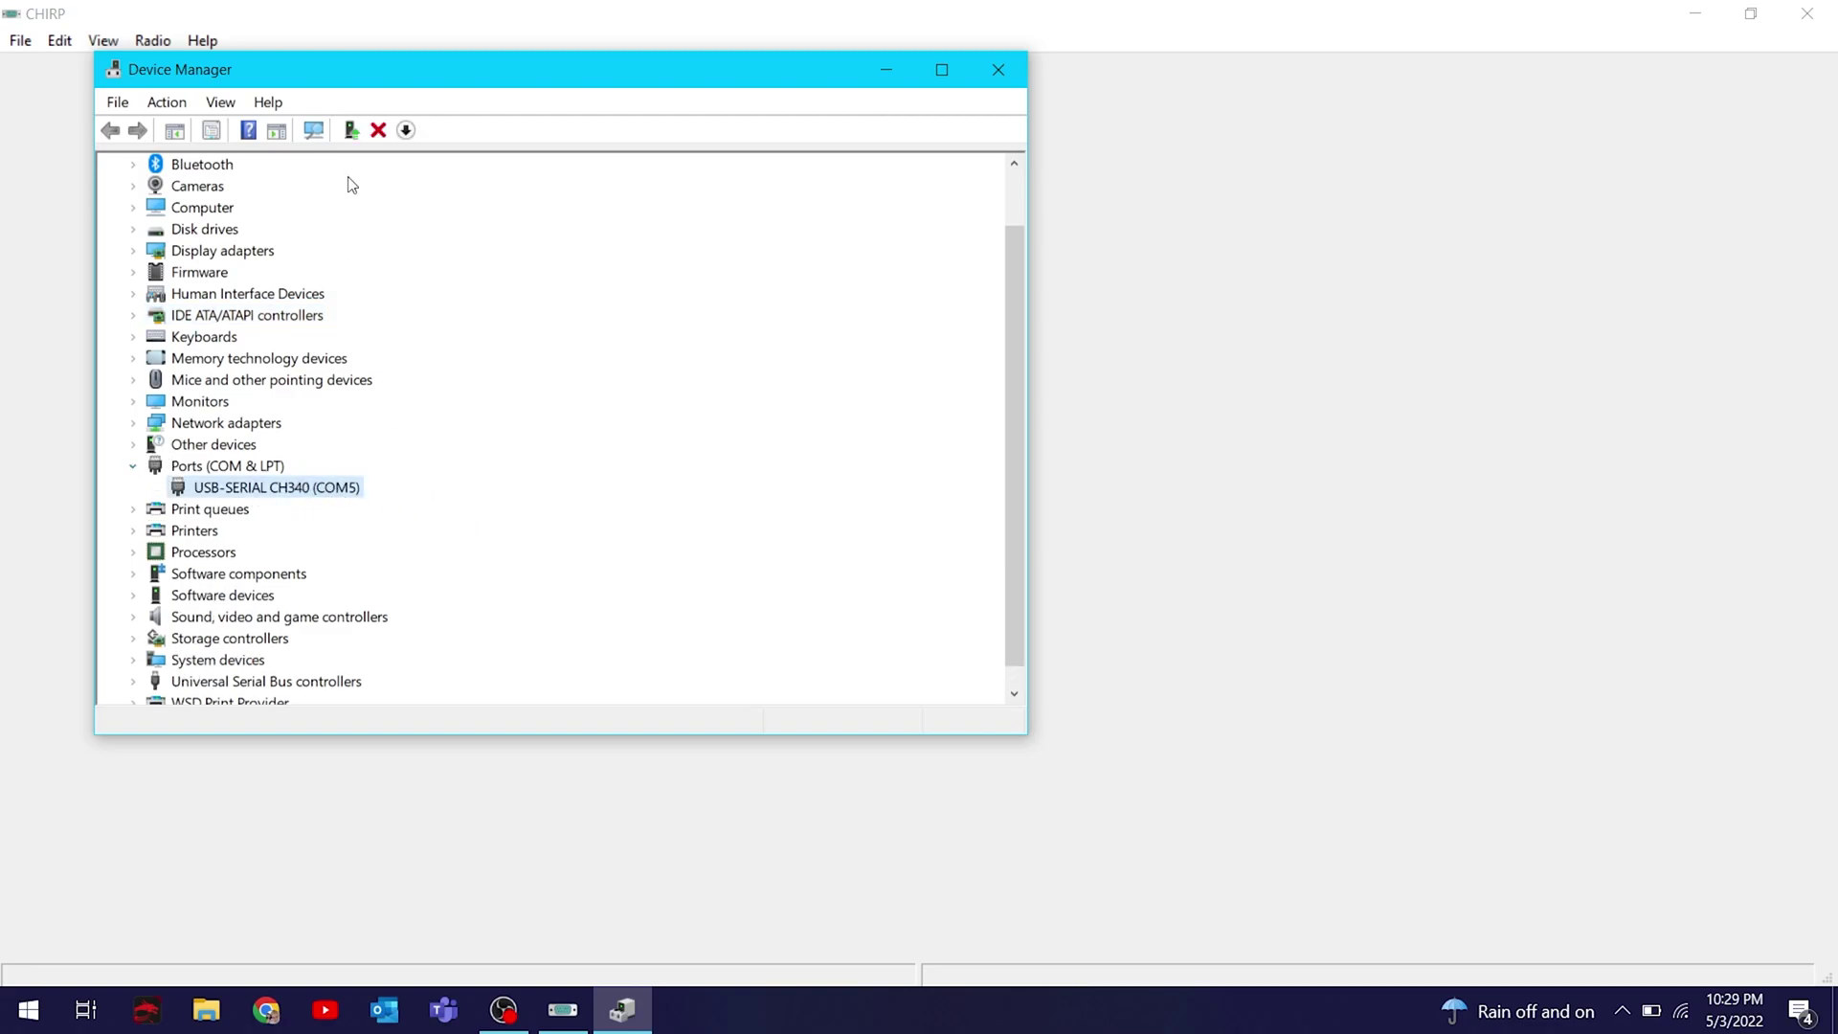
Switch back to CHIRP and download the memories from the Baofeng UV-5R using port COM5
left_click(509, 29)
left_click(152, 40)
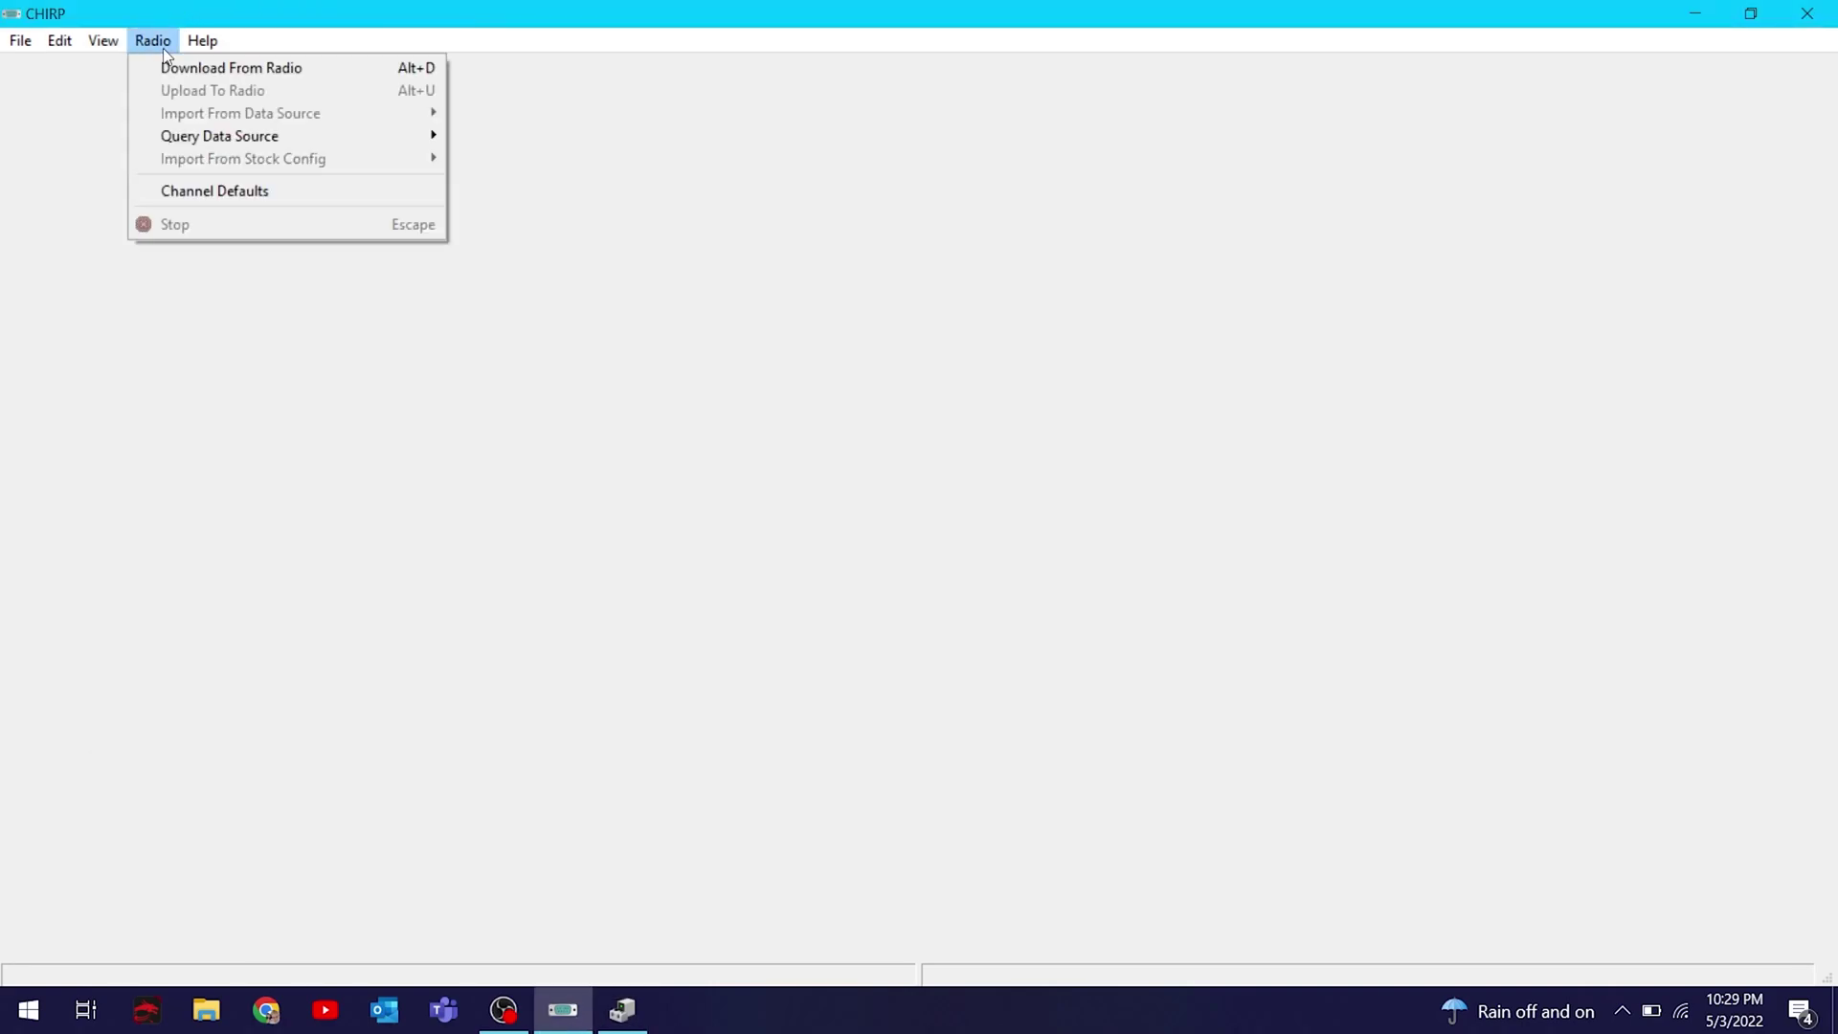
left_click(189, 69)
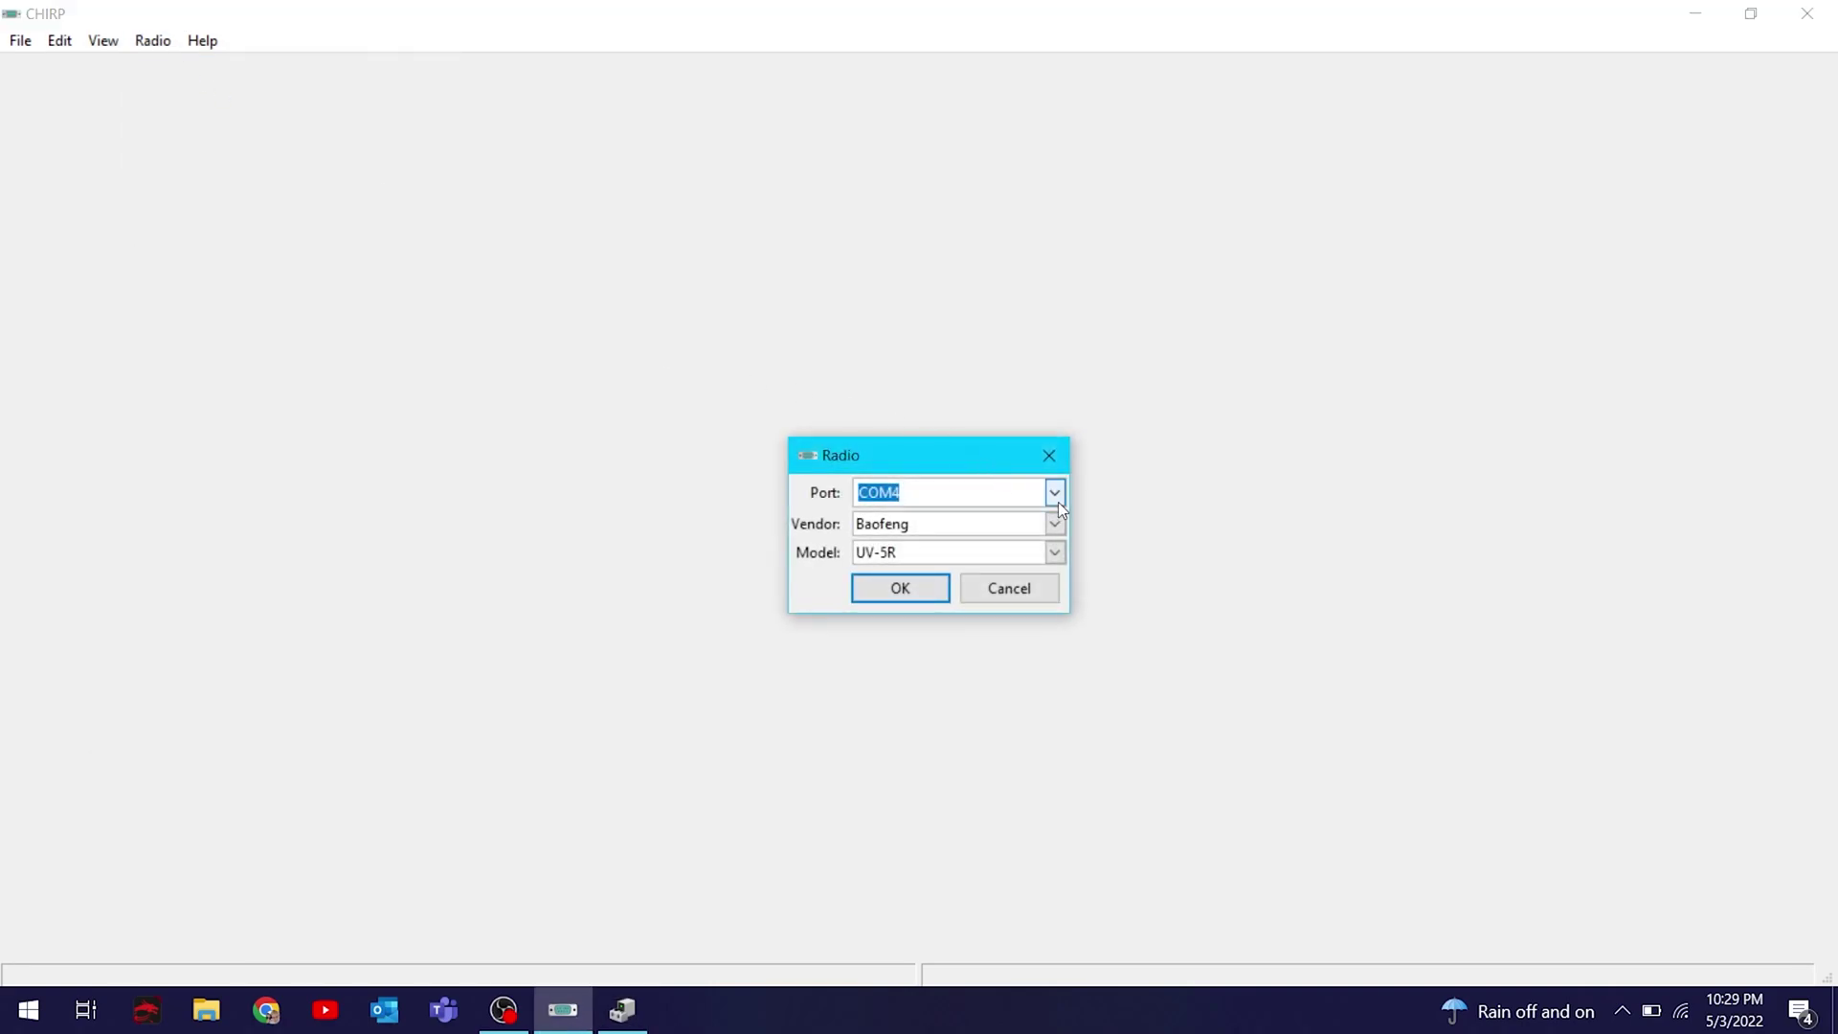
left_click(1055, 496)
left_click(952, 552)
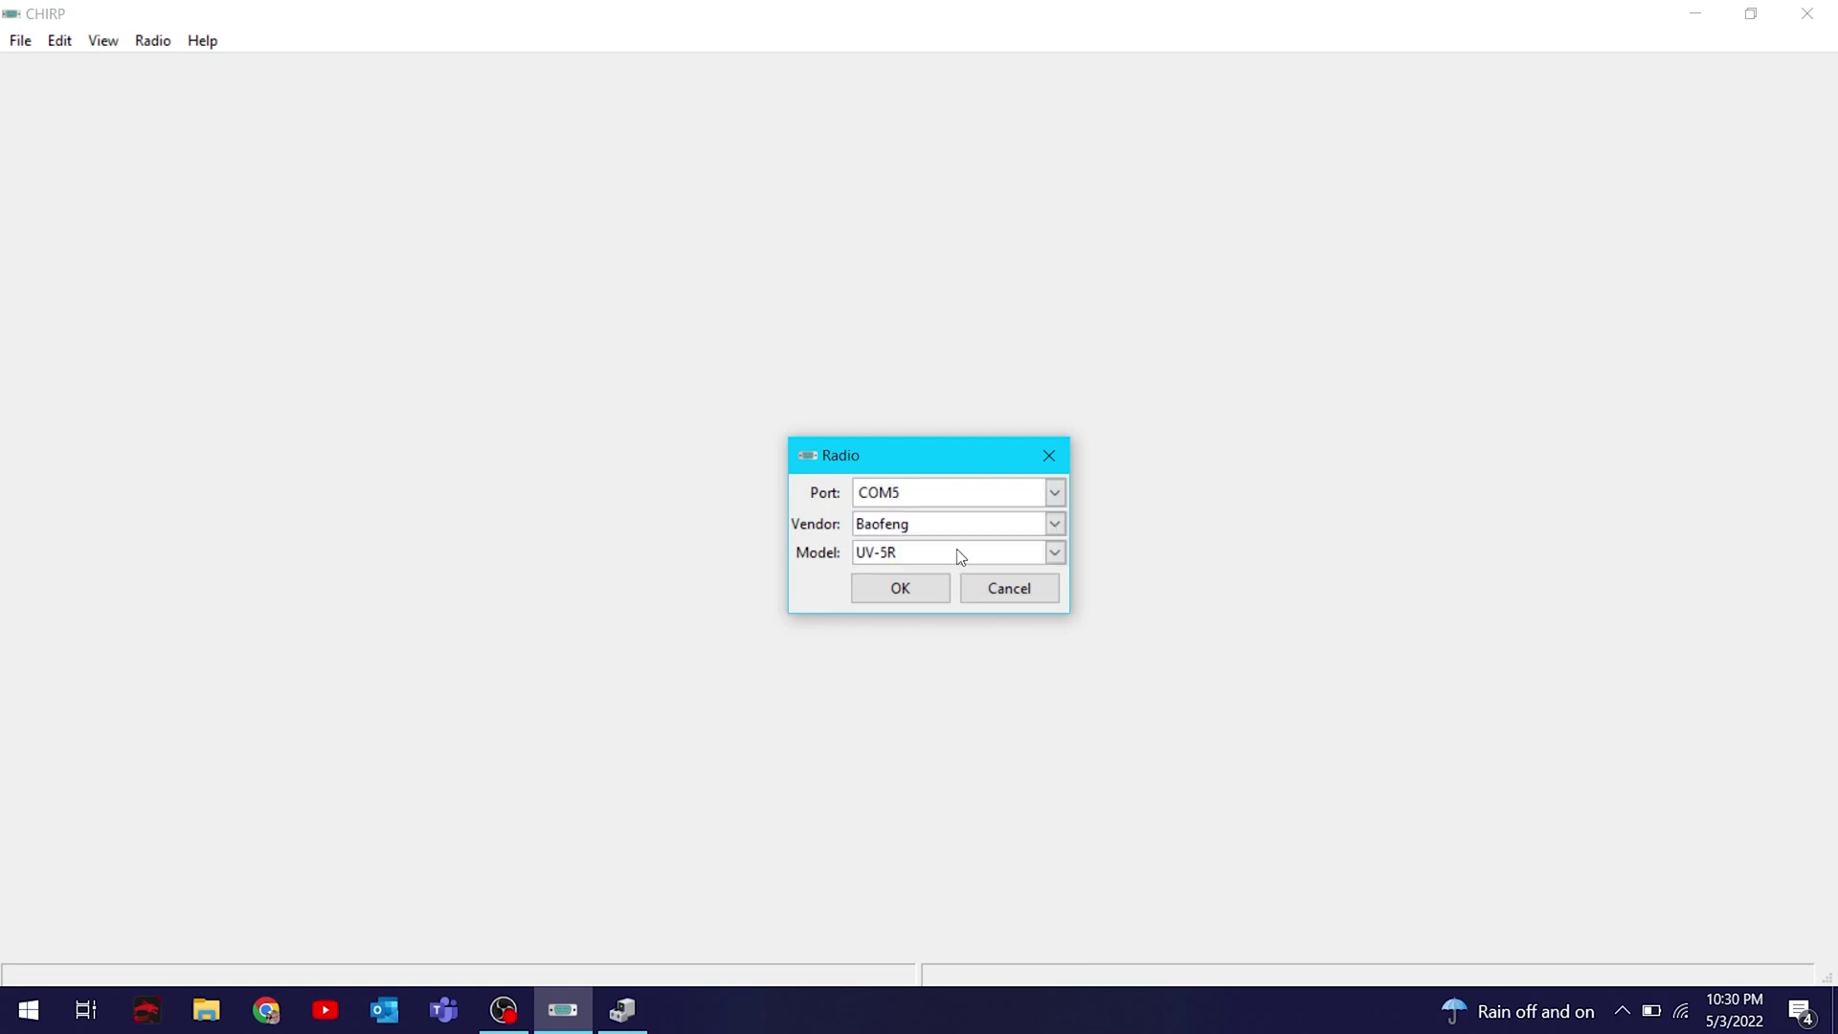
left_click(882, 597)
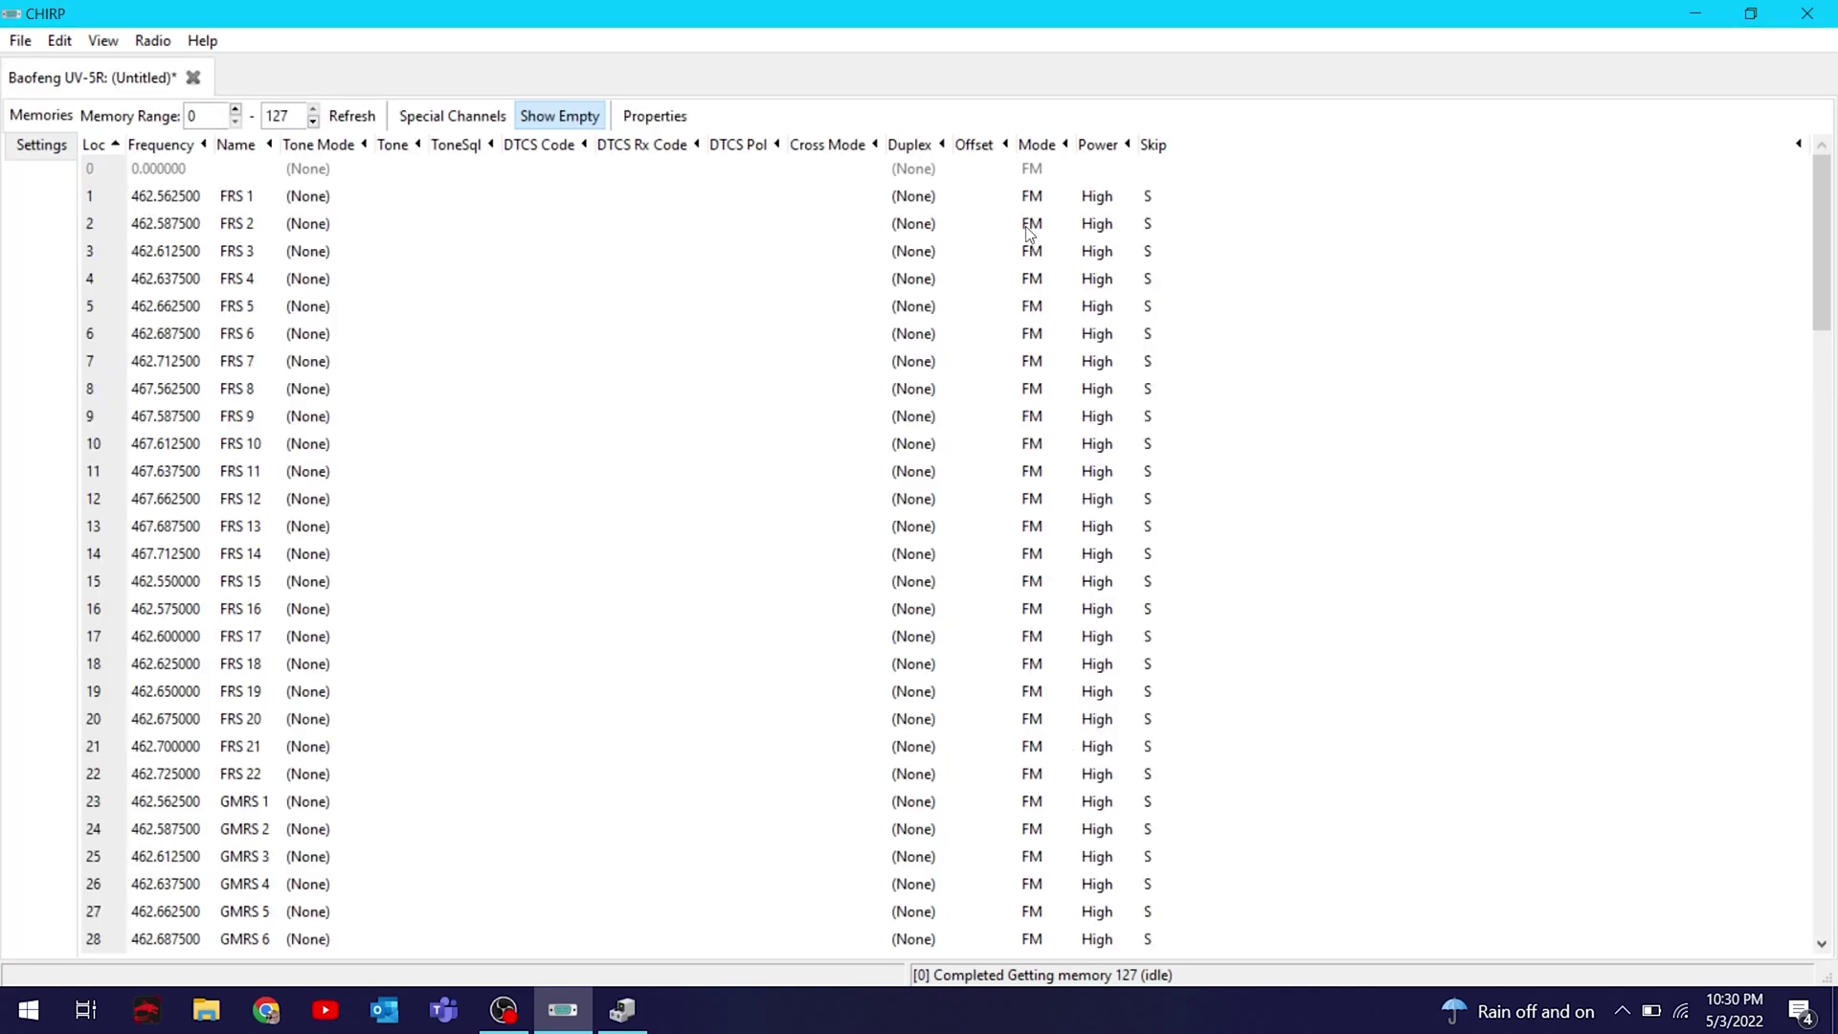
Examine the downloaded memory list, covering the FRS, GMRS and repeater channels with their tone settings
left_click(236, 201)
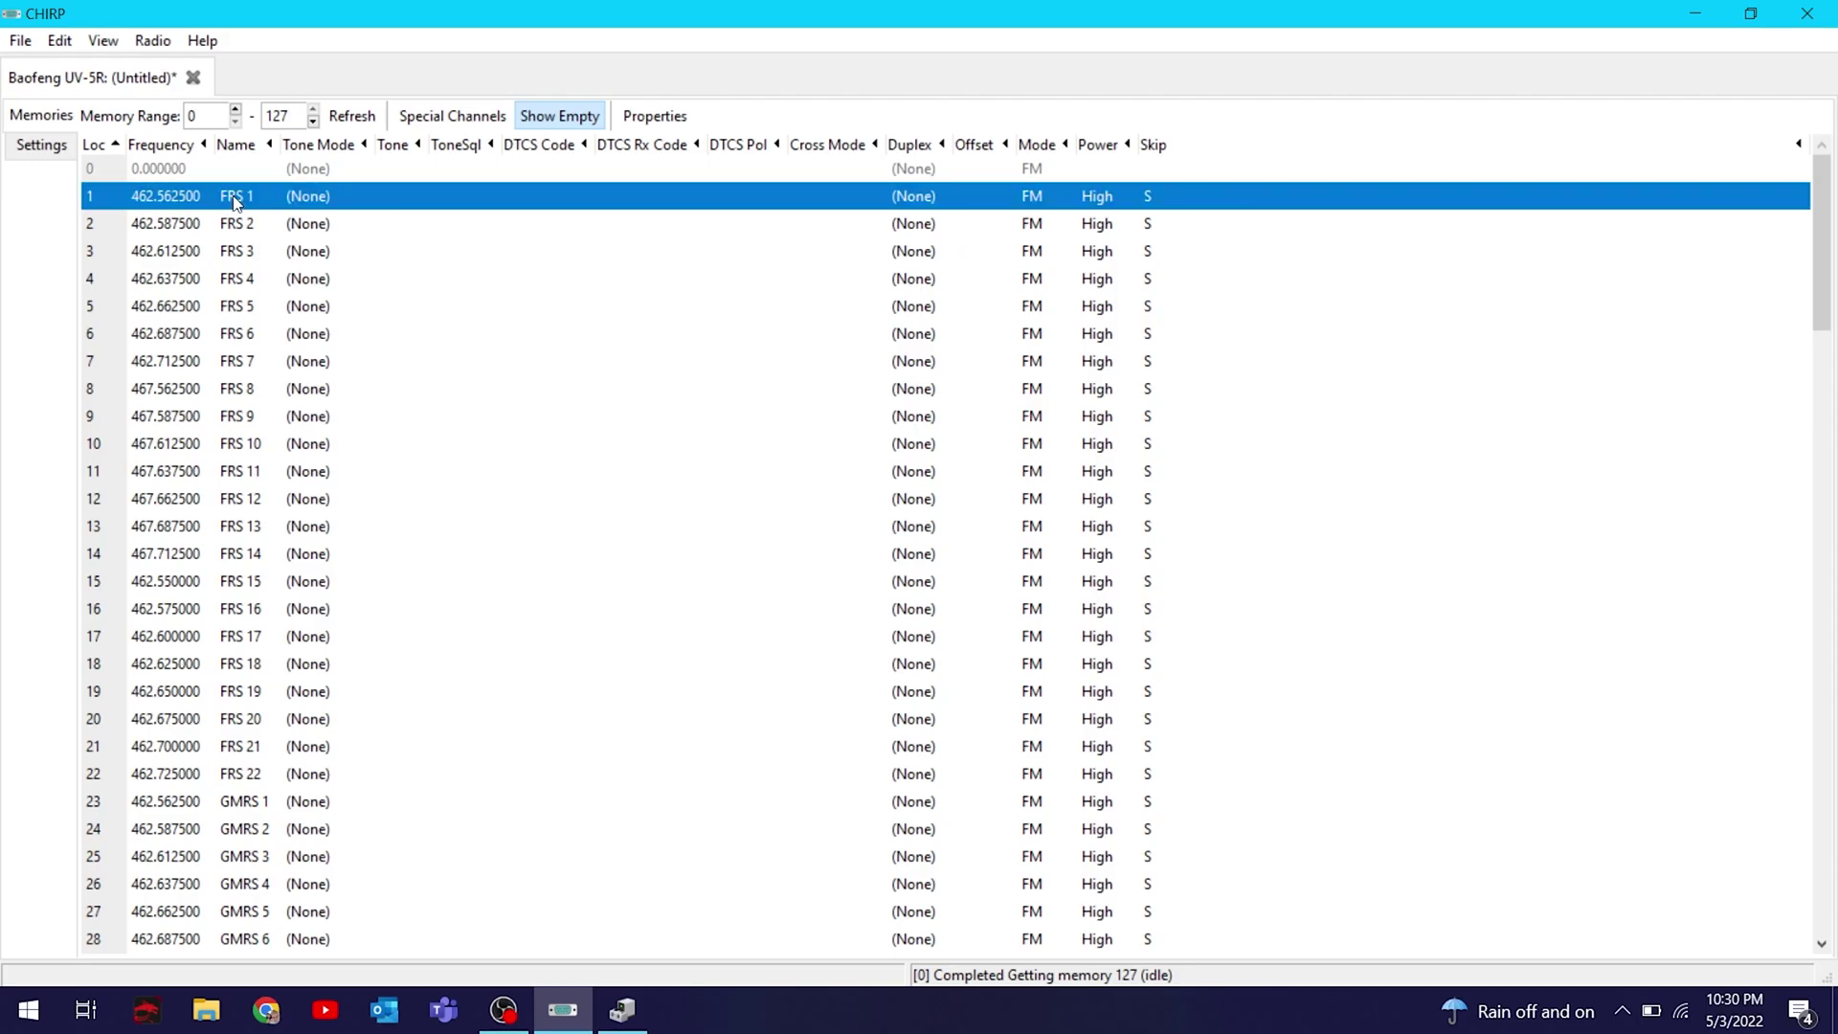
left_click(245, 226)
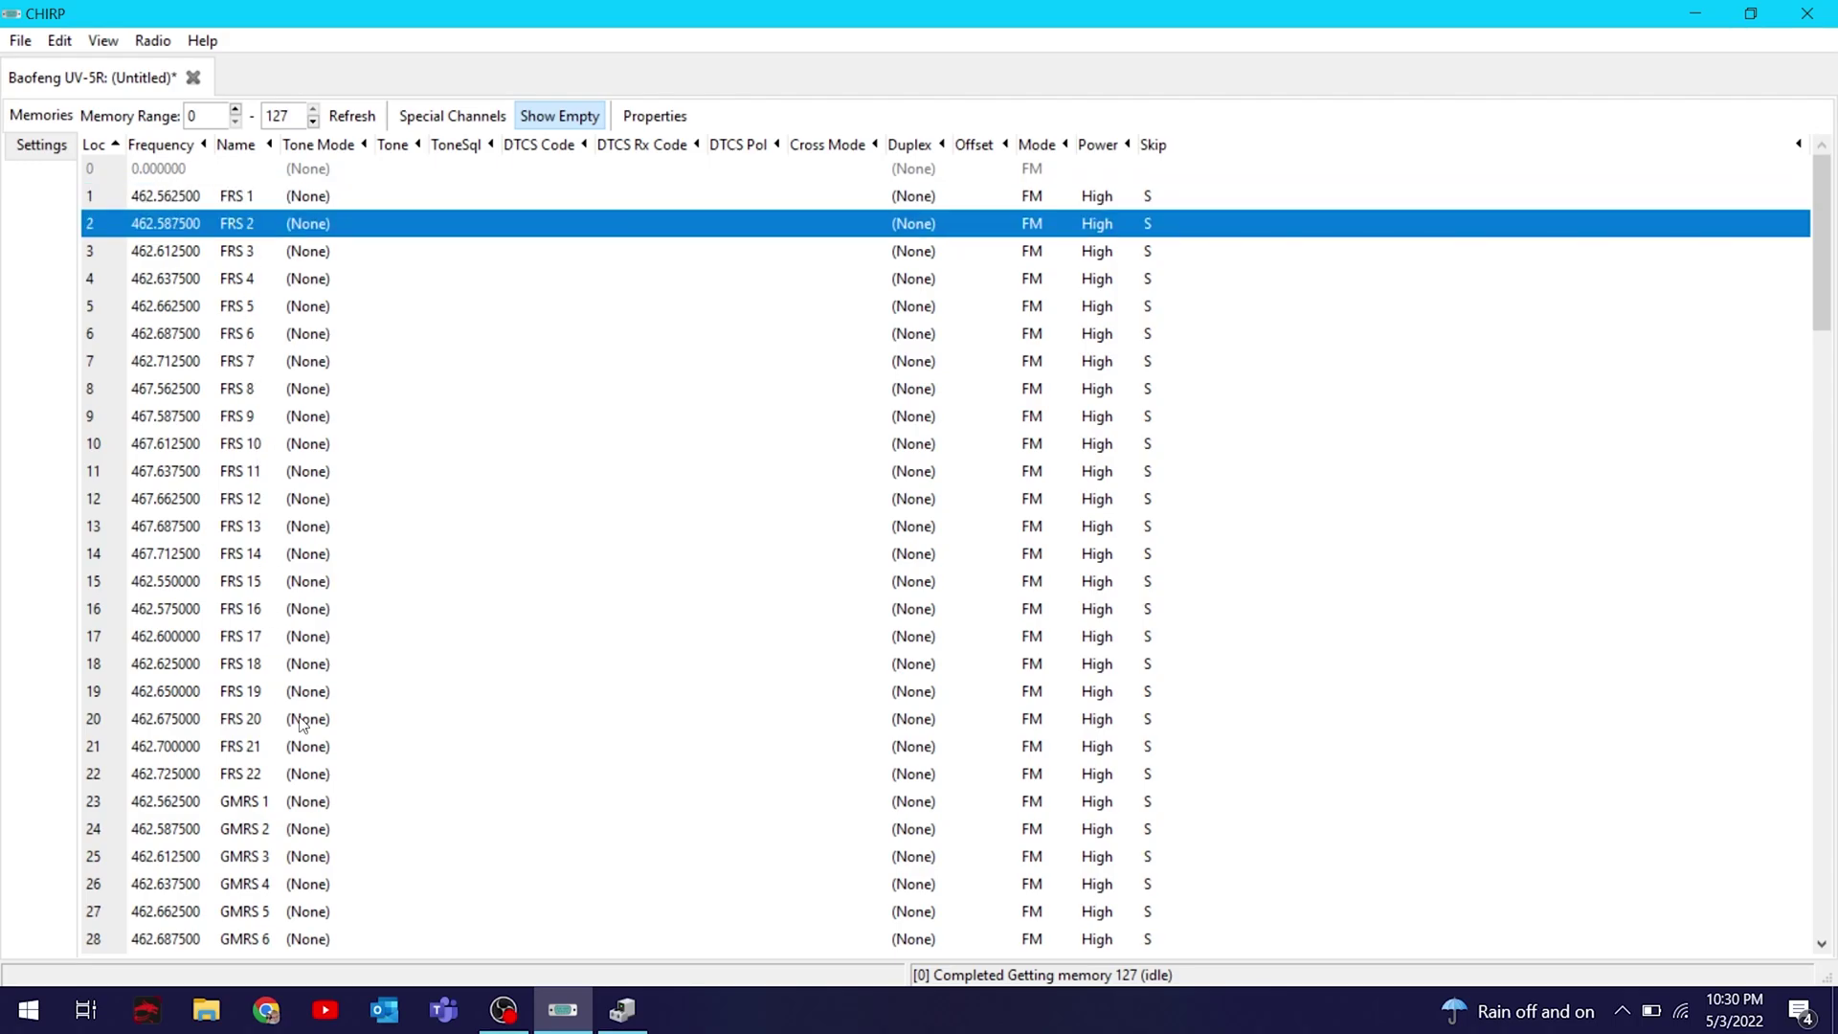
left_click(259, 806)
scroll(290, 854, "down", 8)
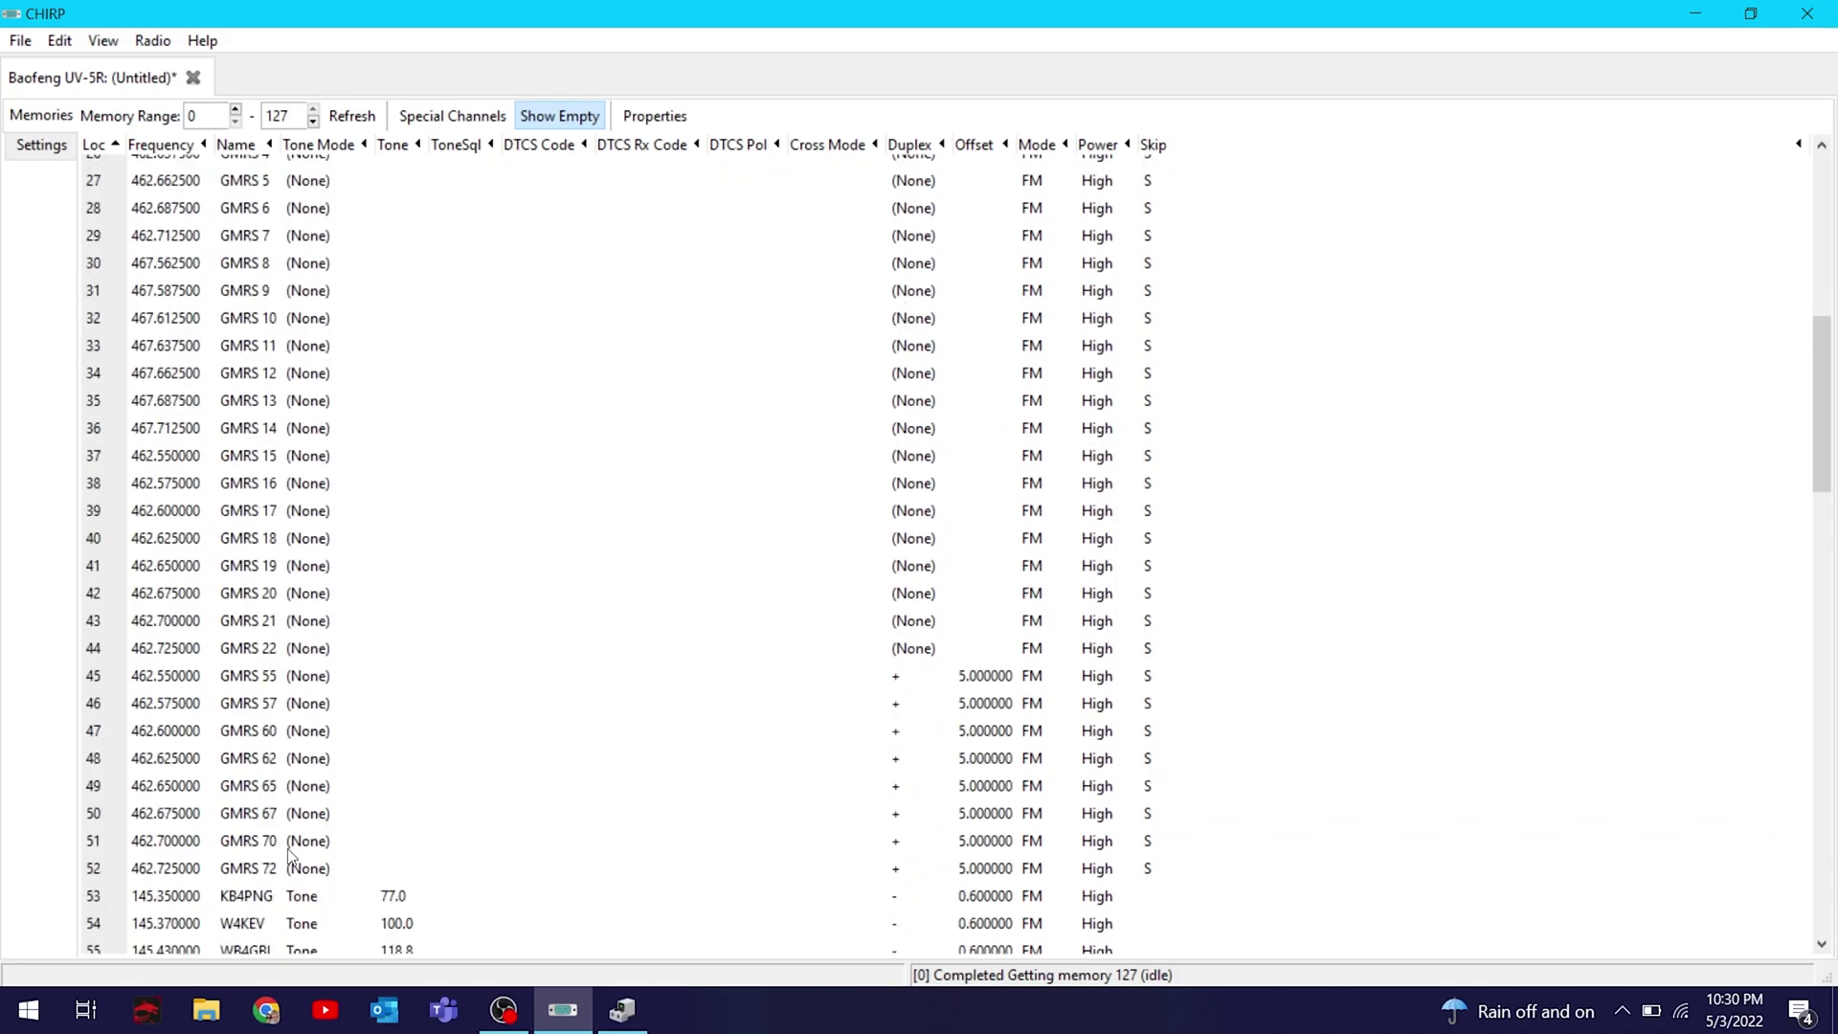
left_click(252, 873)
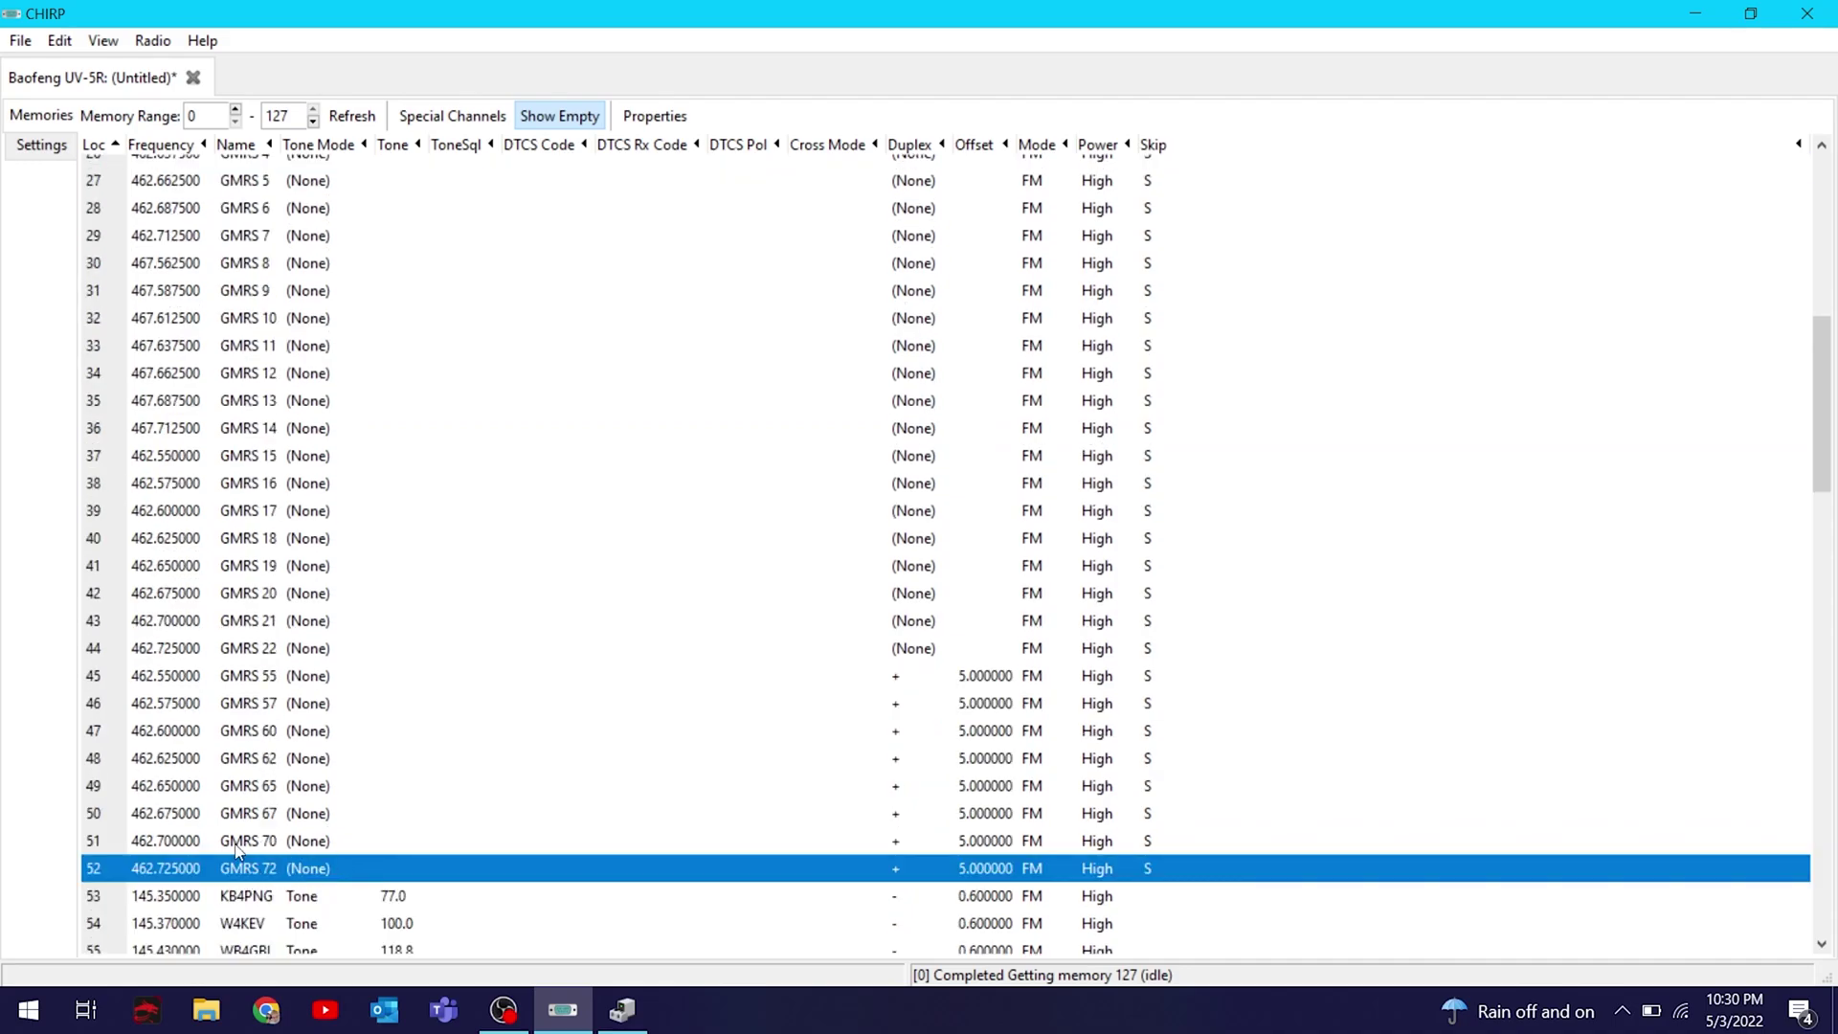
scroll(339, 838, "down", 8)
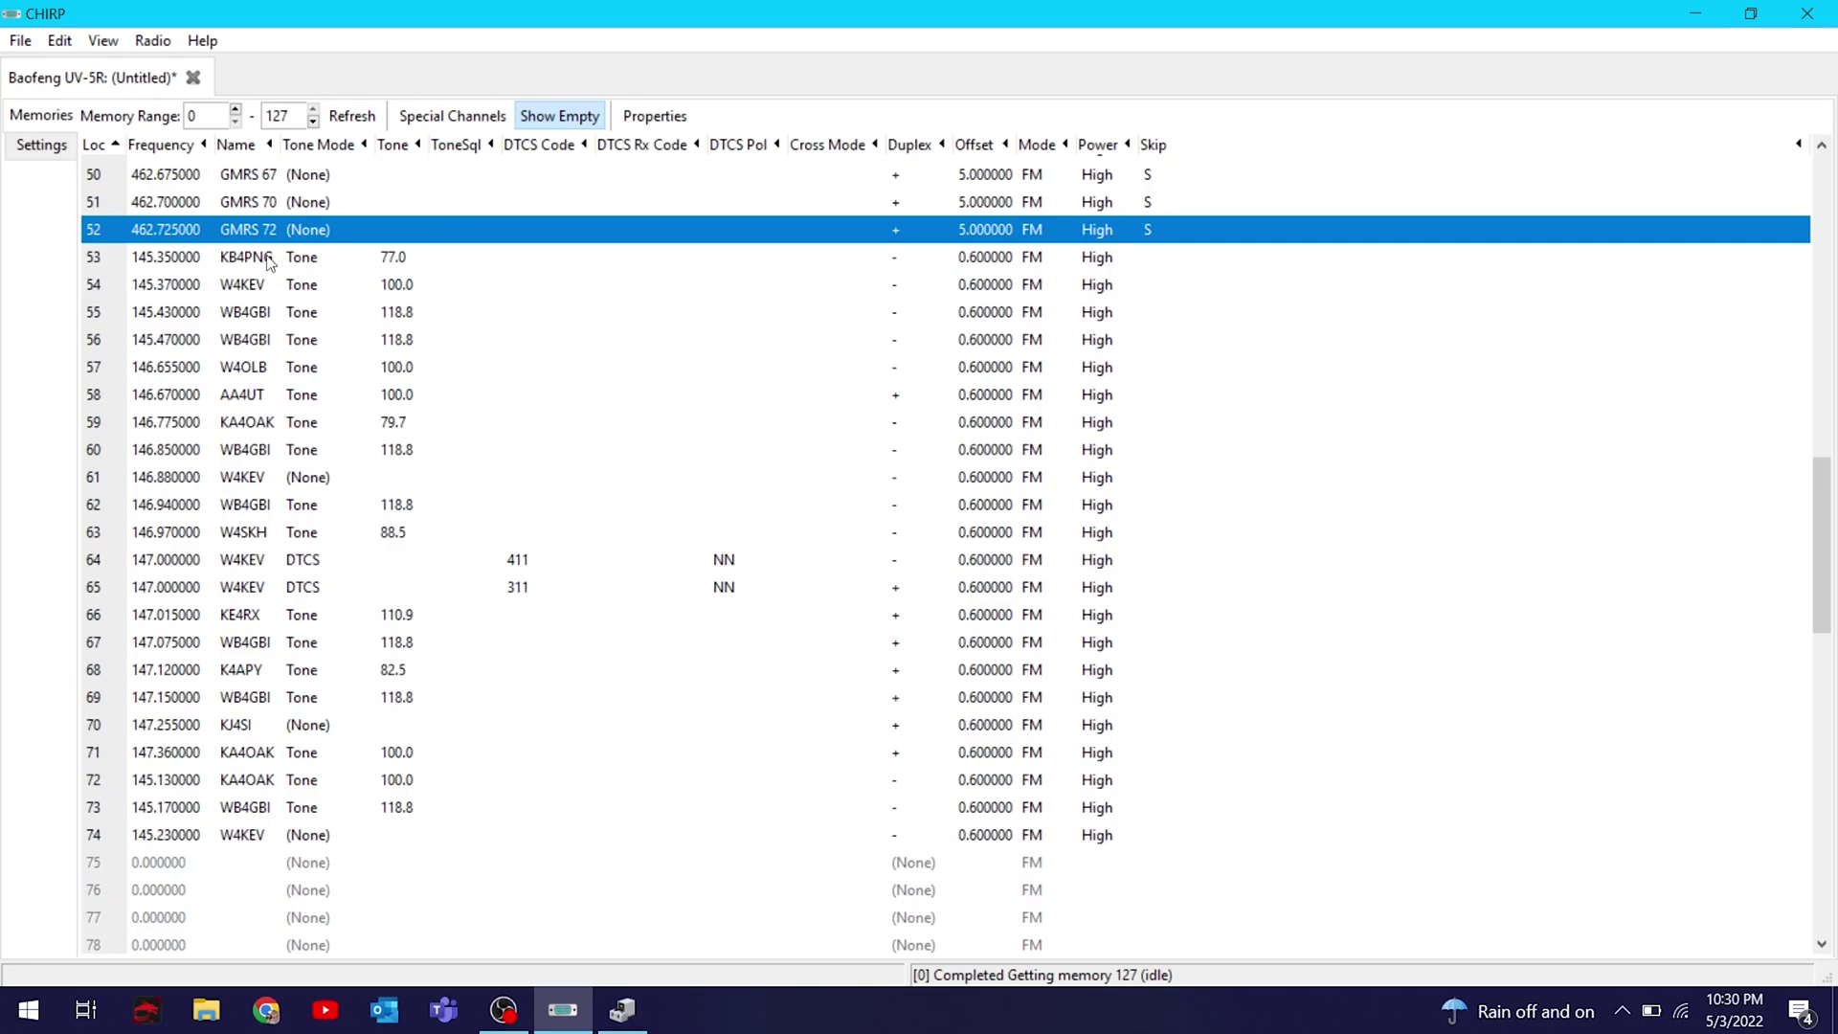
left_click(309, 260)
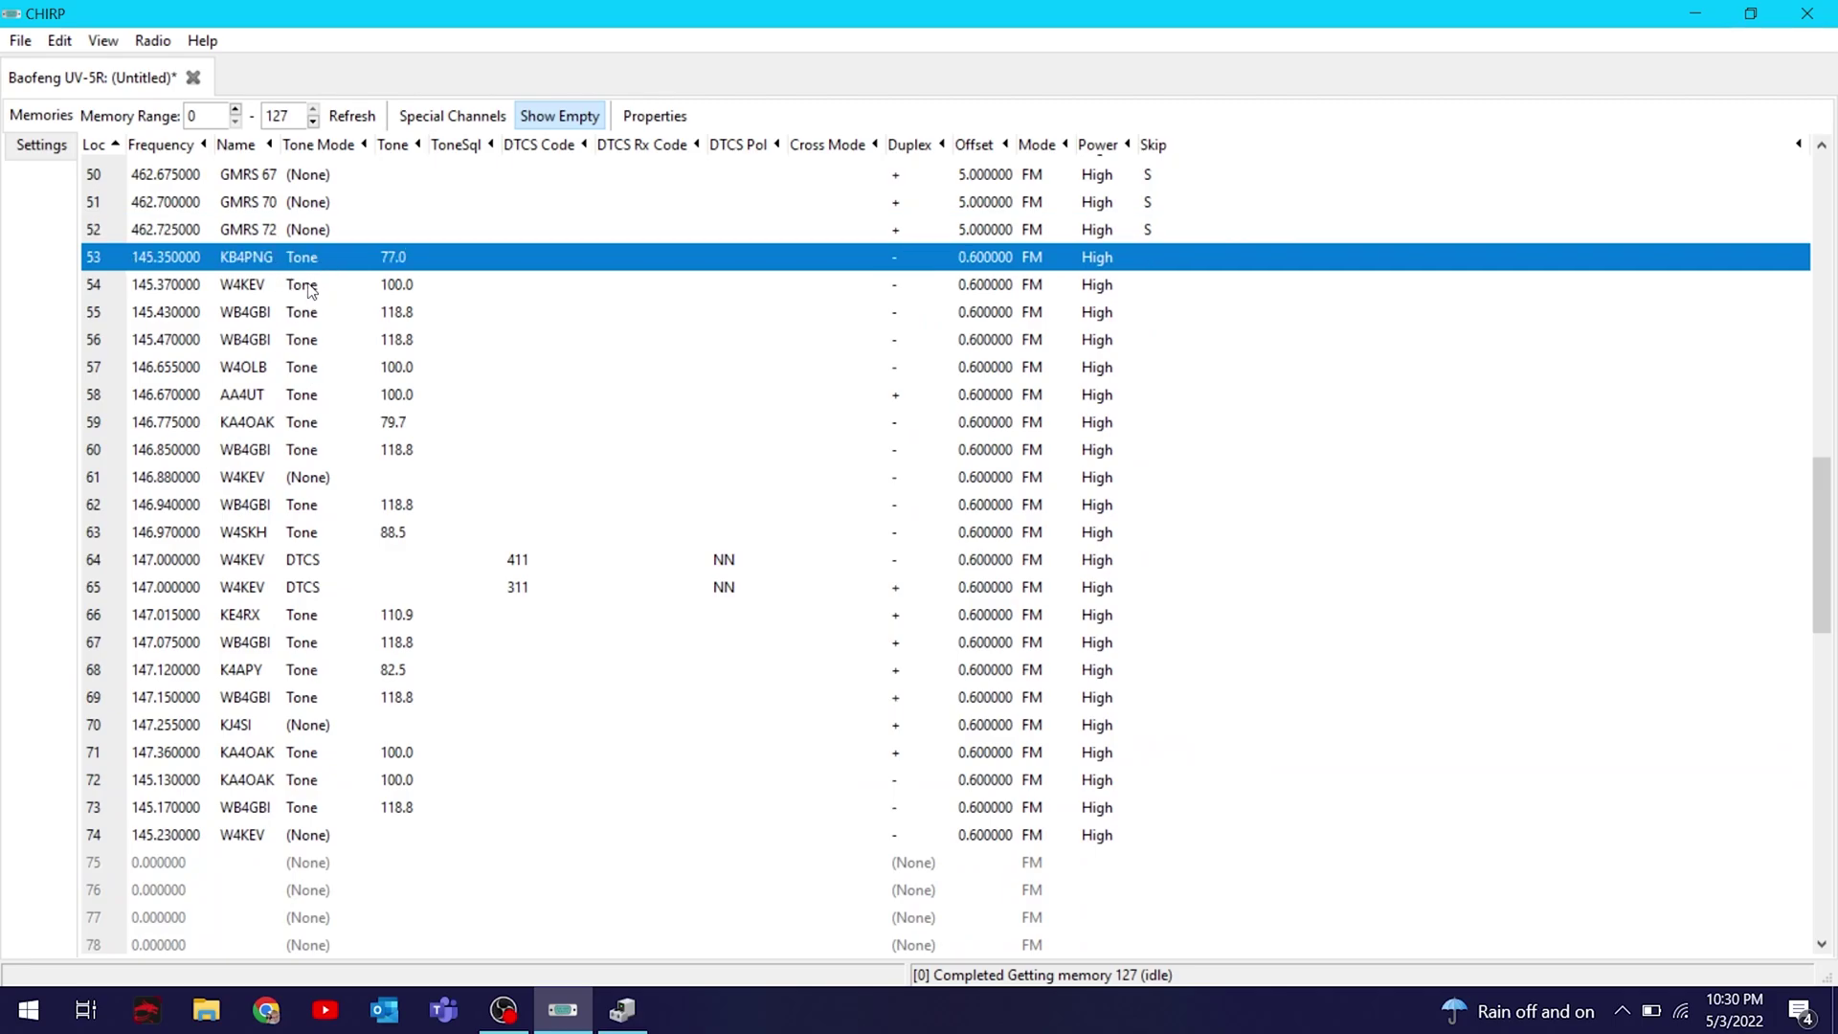
left_click(311, 287)
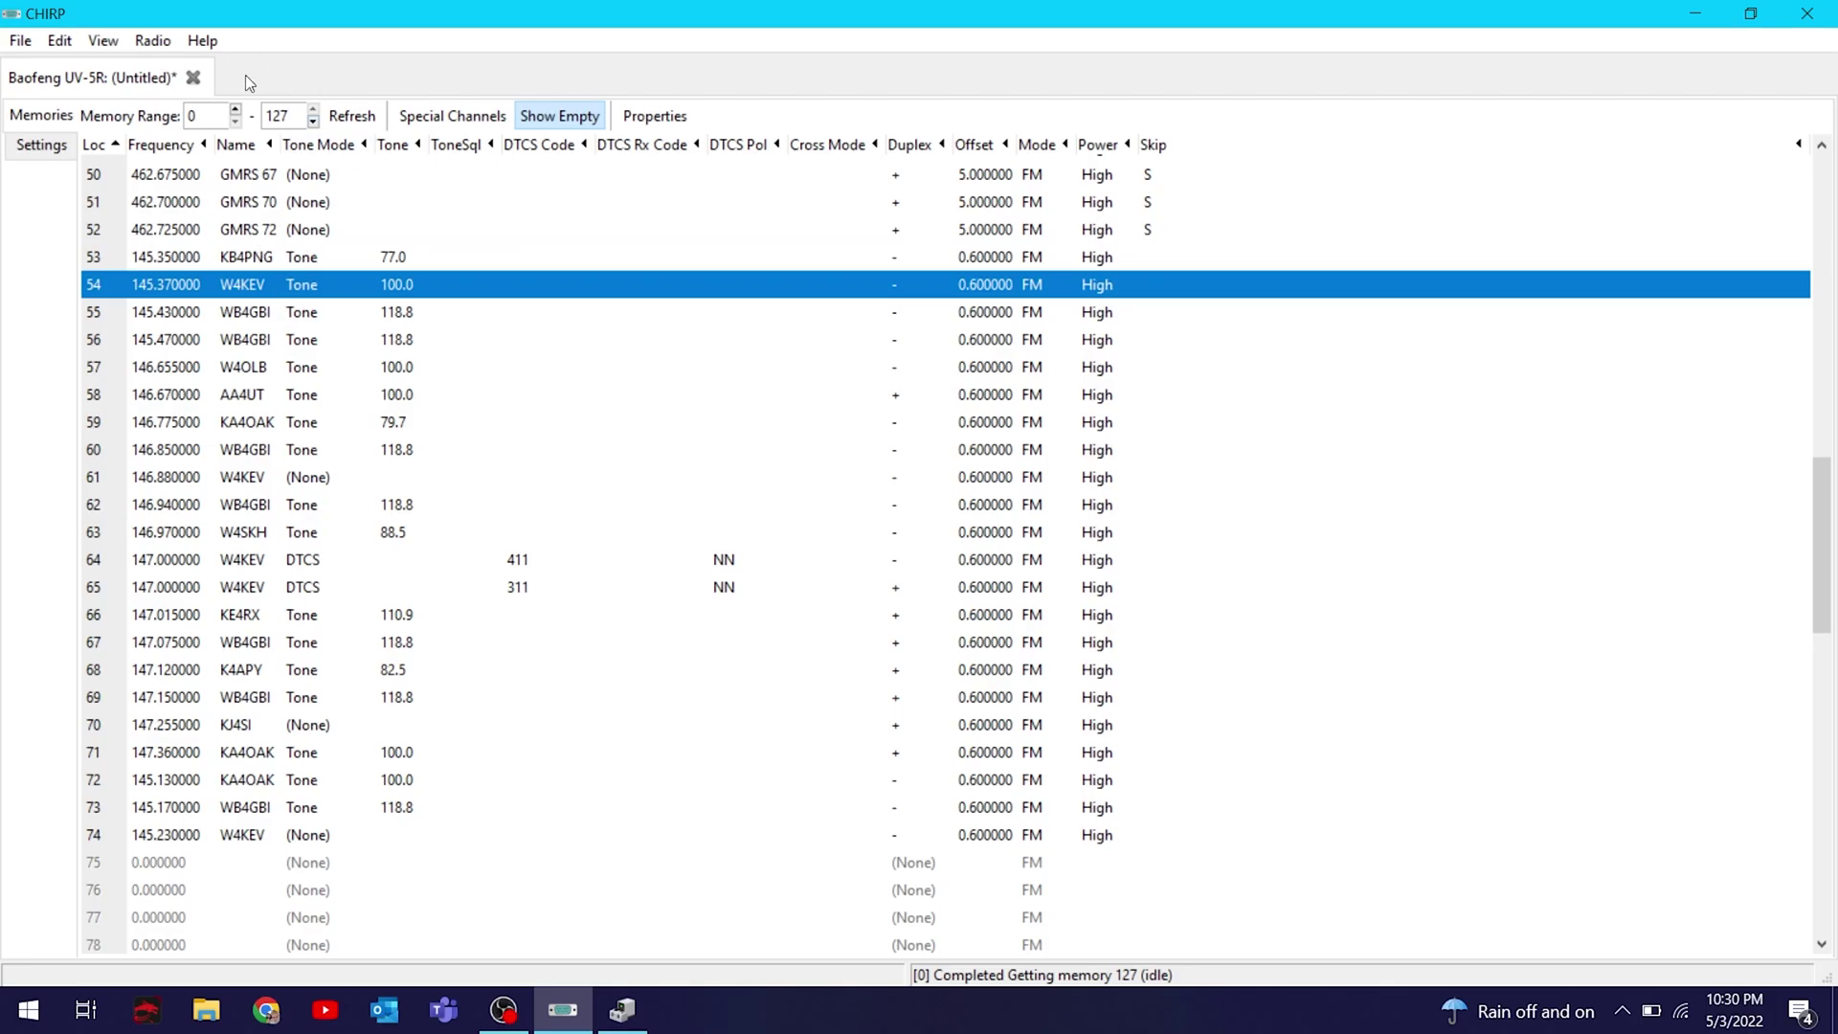
left_click(22, 44)
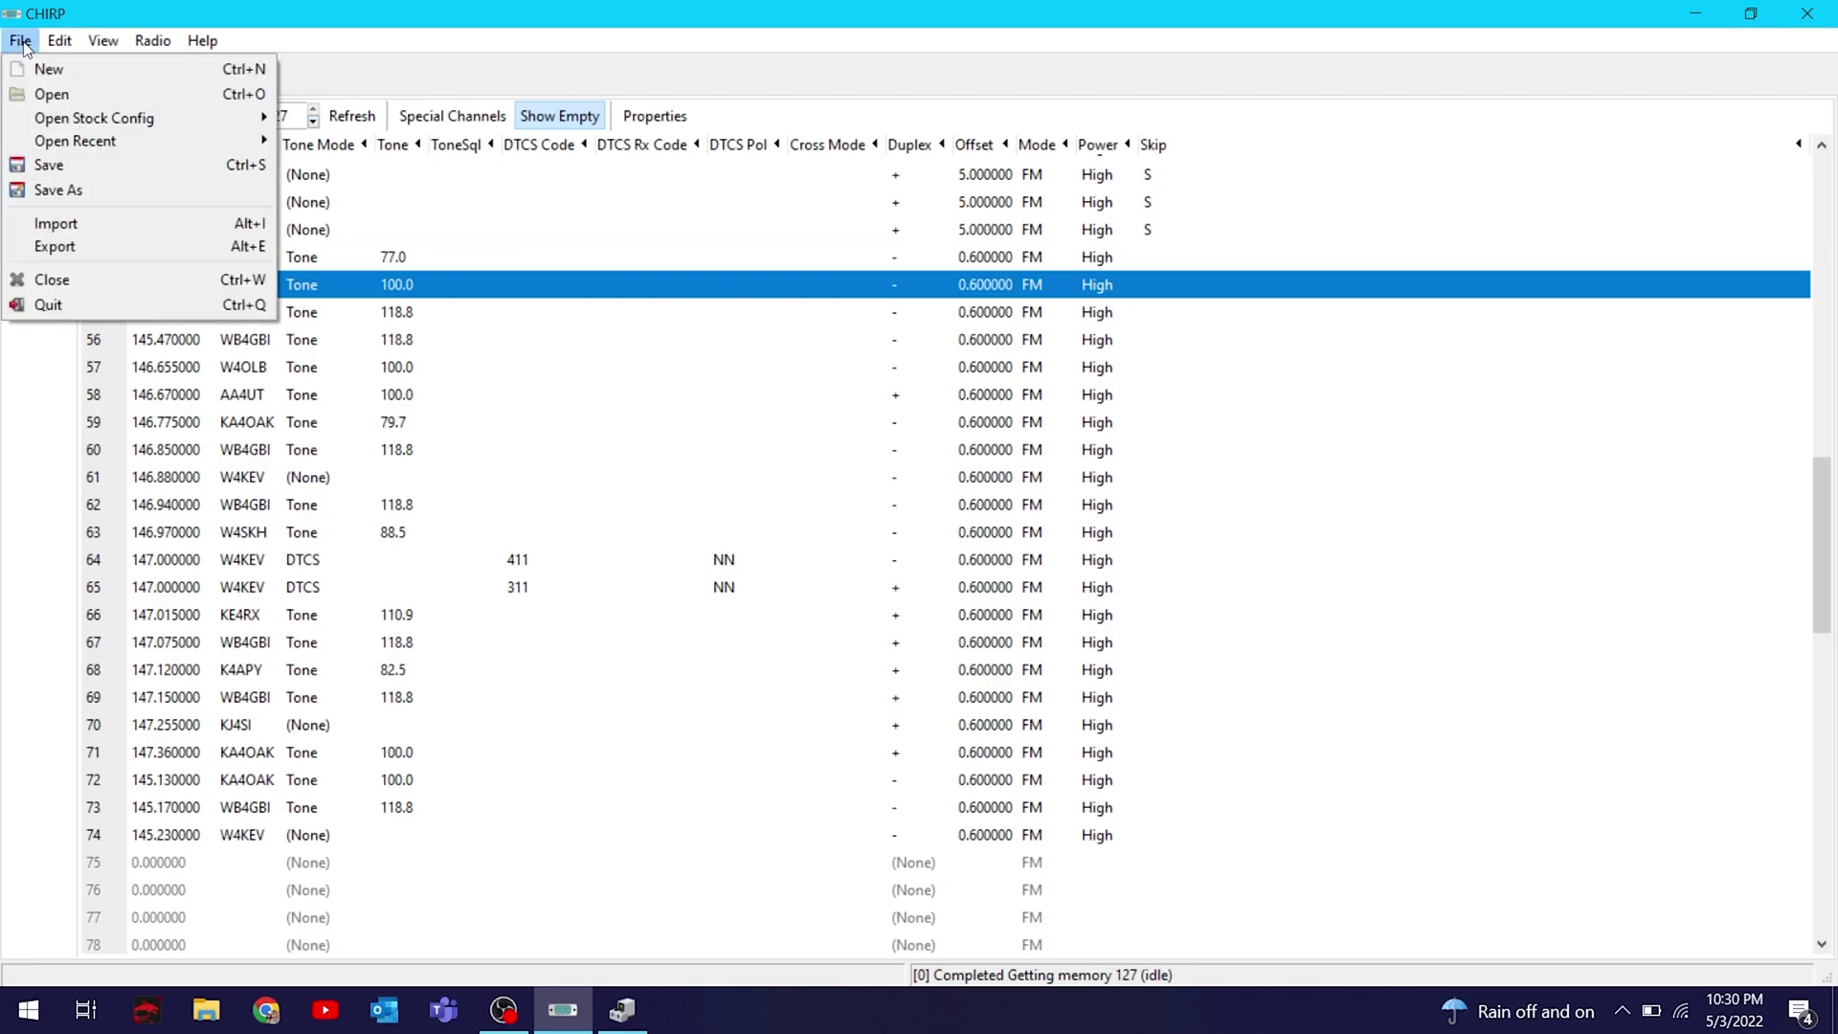
left_click(35, 72)
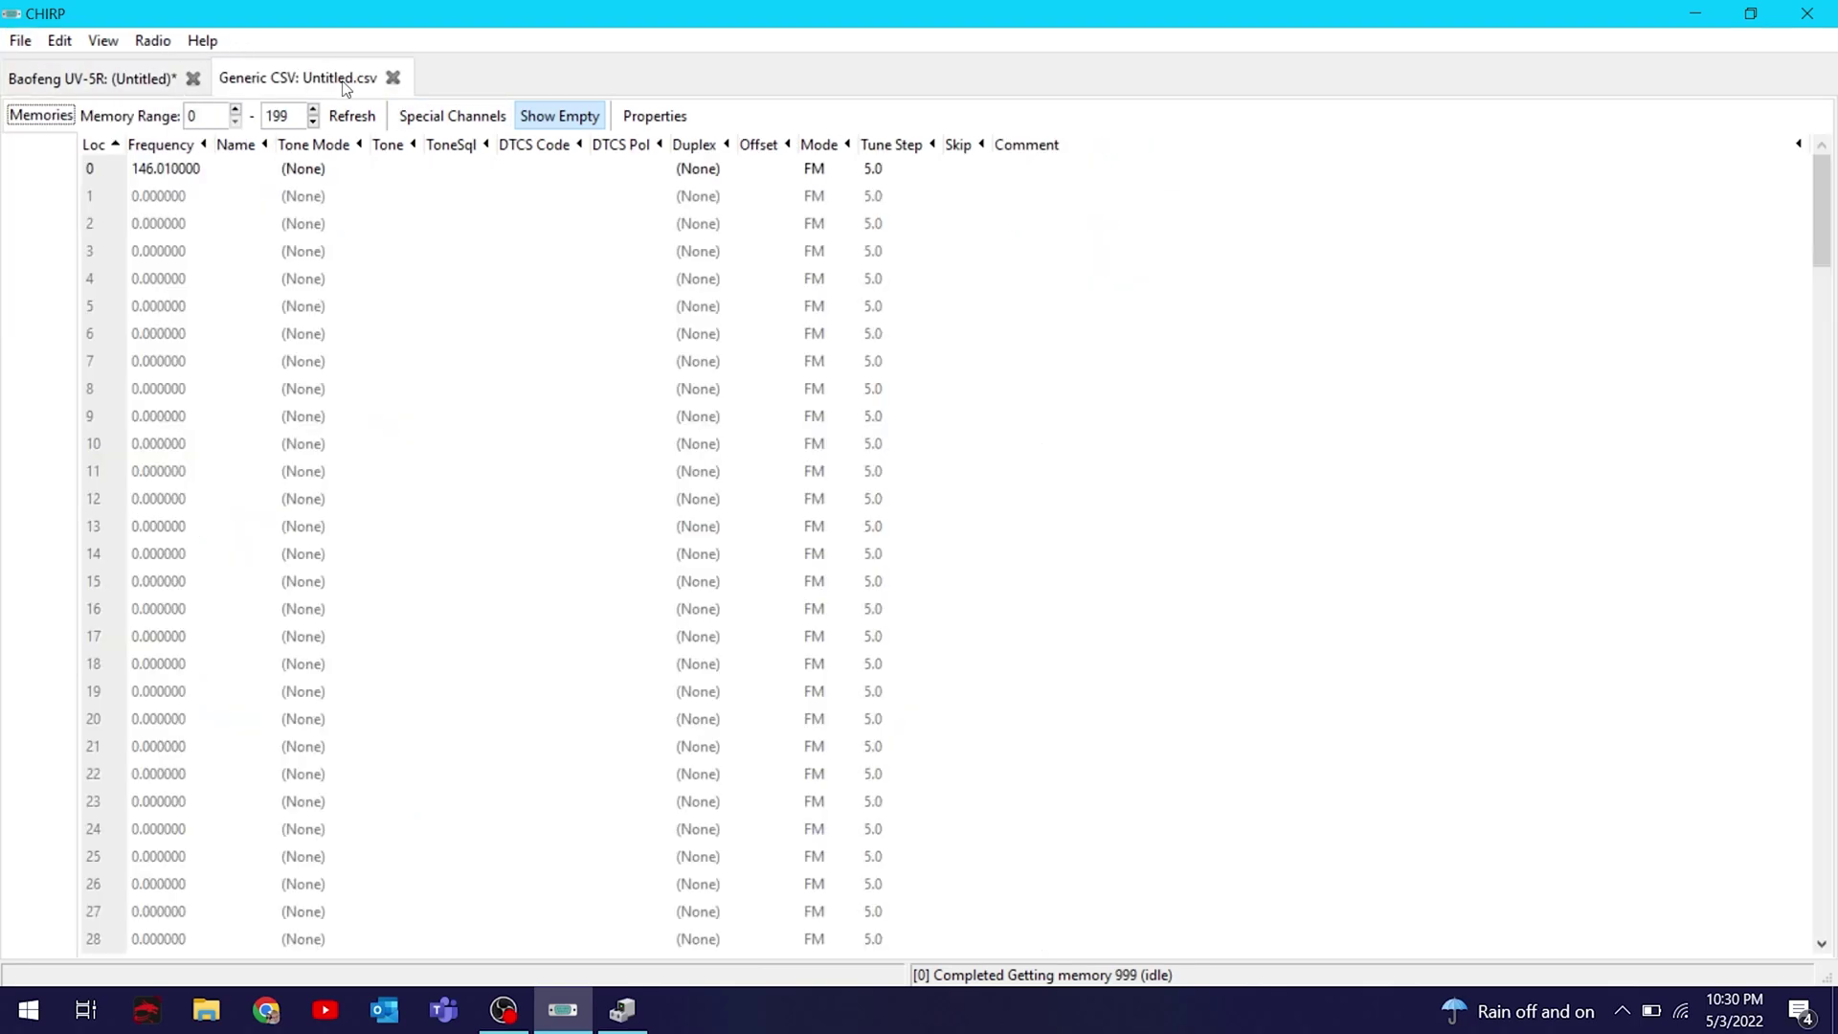
left_click(392, 77)
Try to import 2-meter repeaters through a RepeaterBook proximity query for Centreville Virginia with a distance of 50
left_click(148, 43)
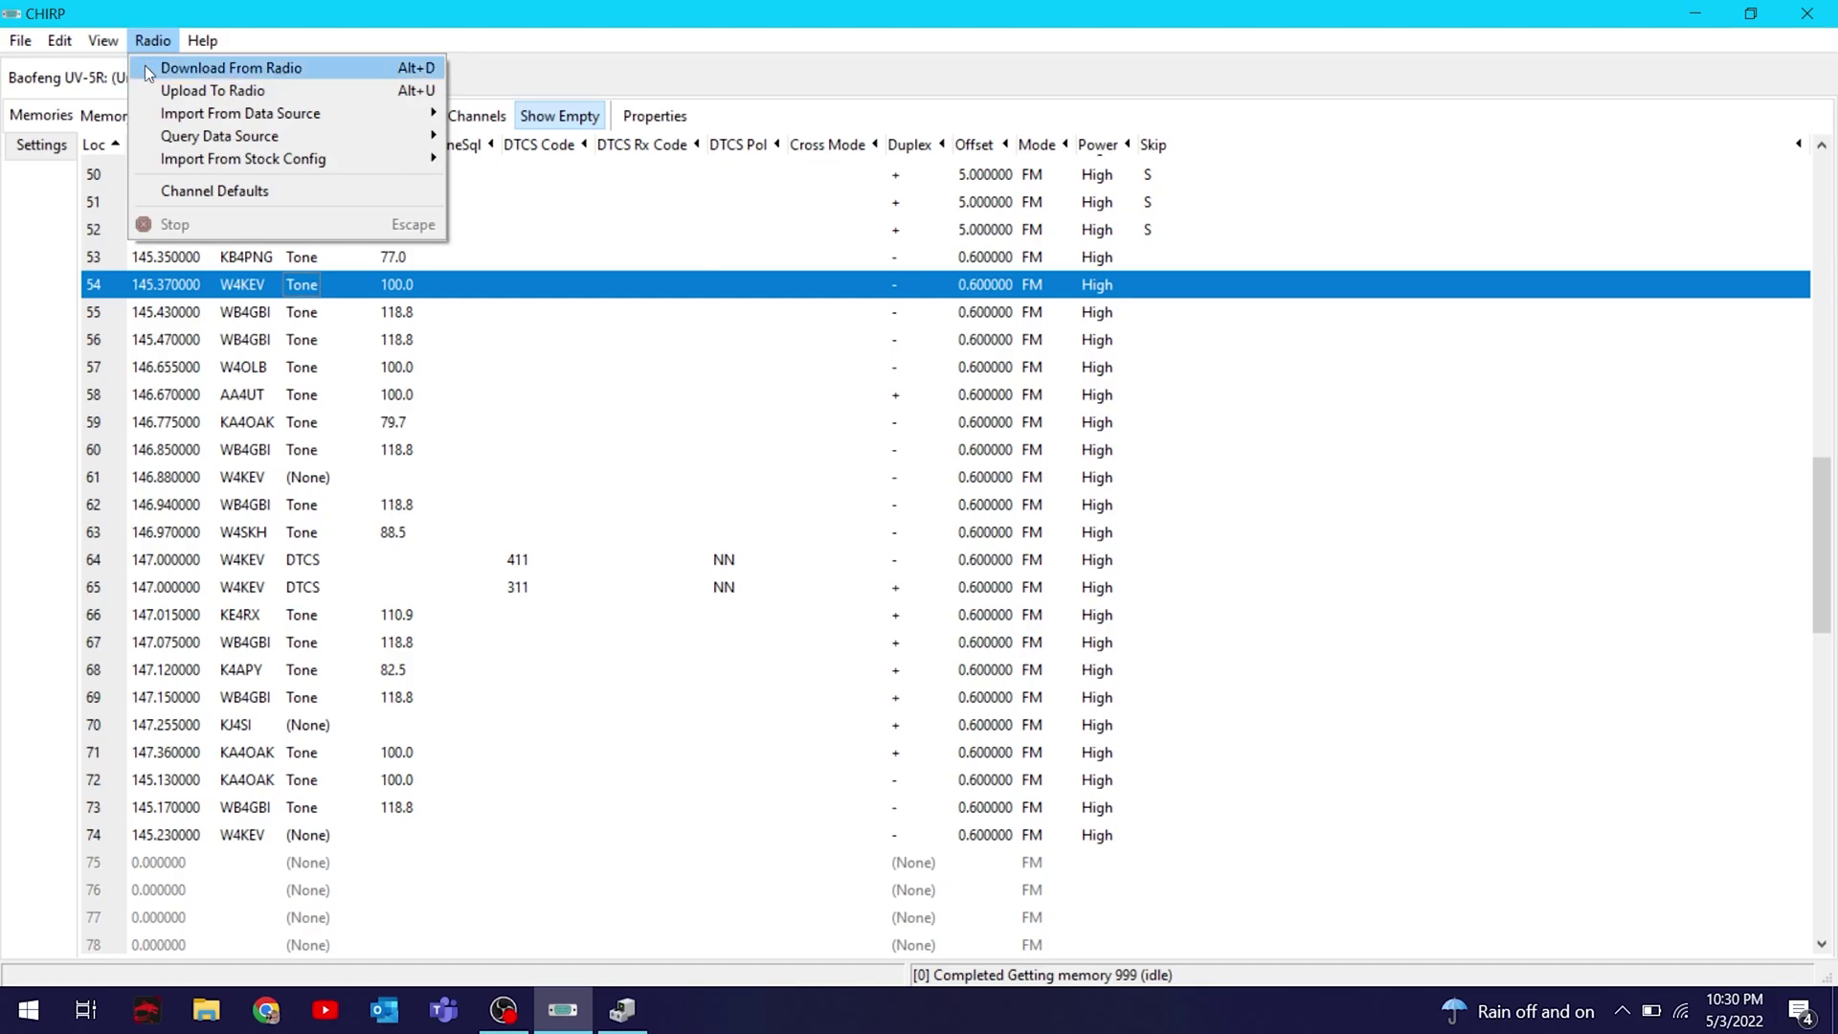
mouse_move(234, 135)
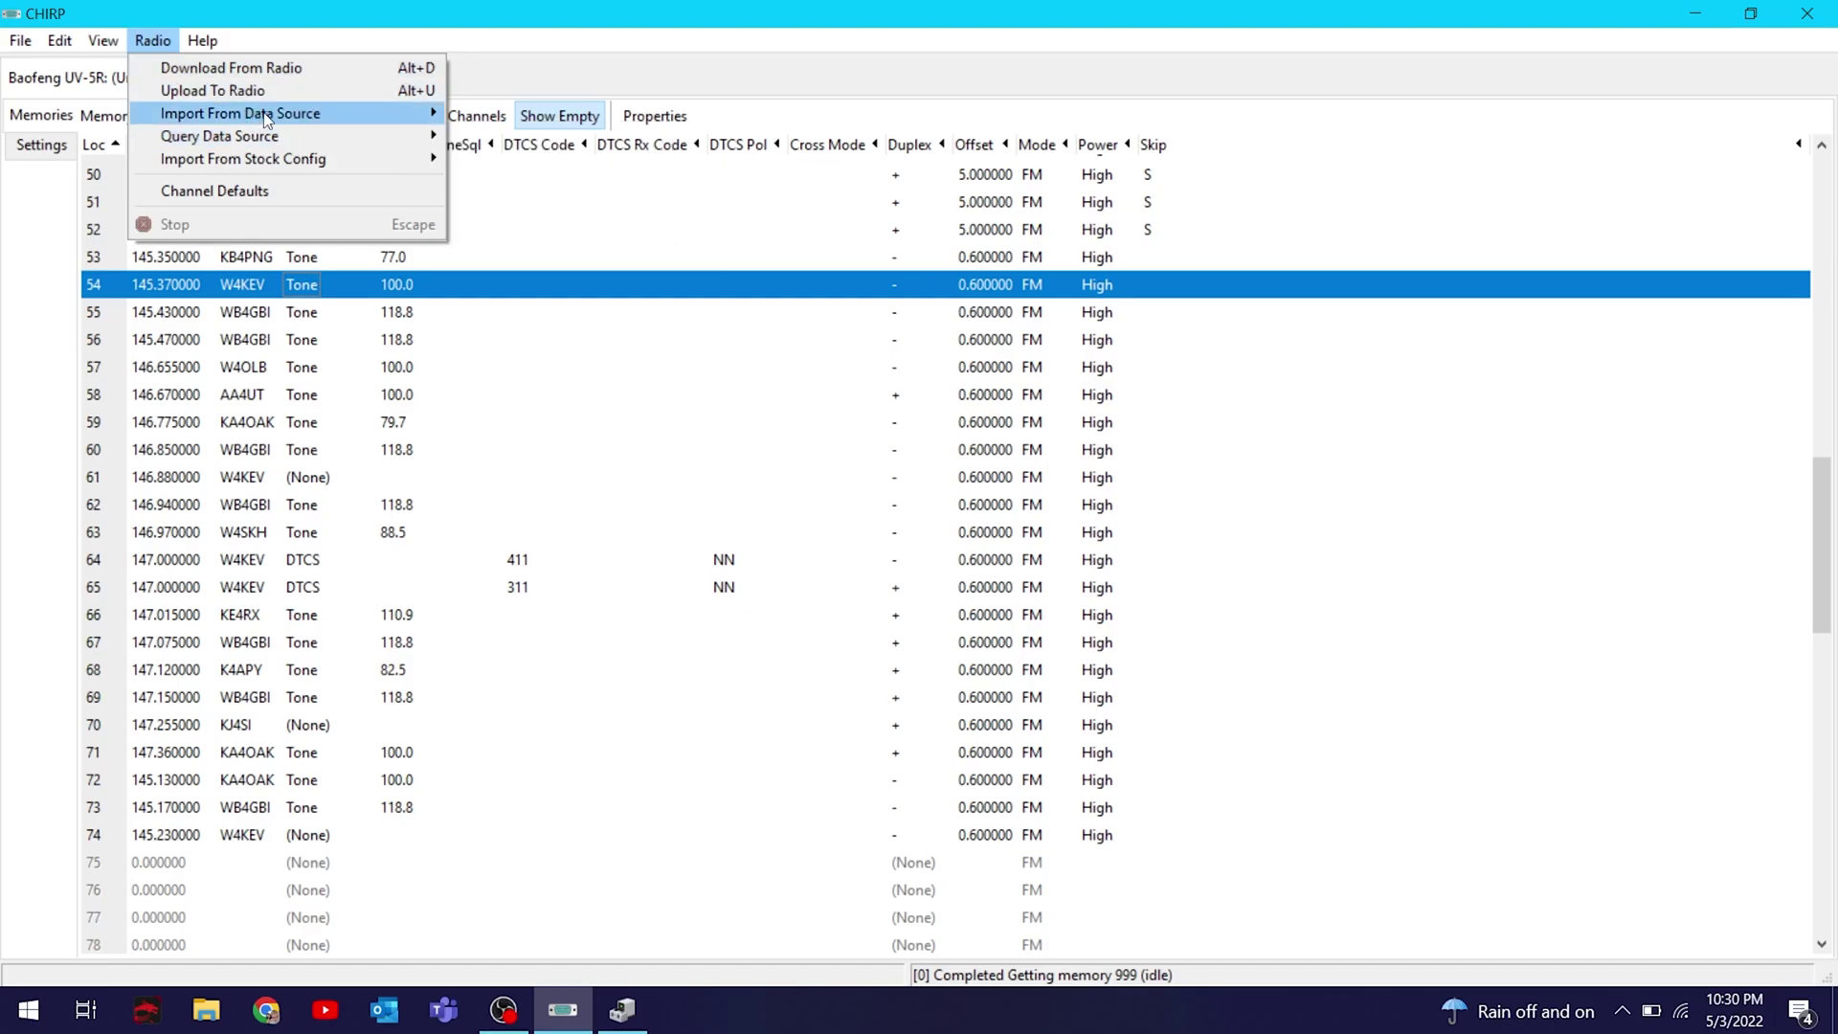
mouse_move(326, 111)
mouse_move(581, 143)
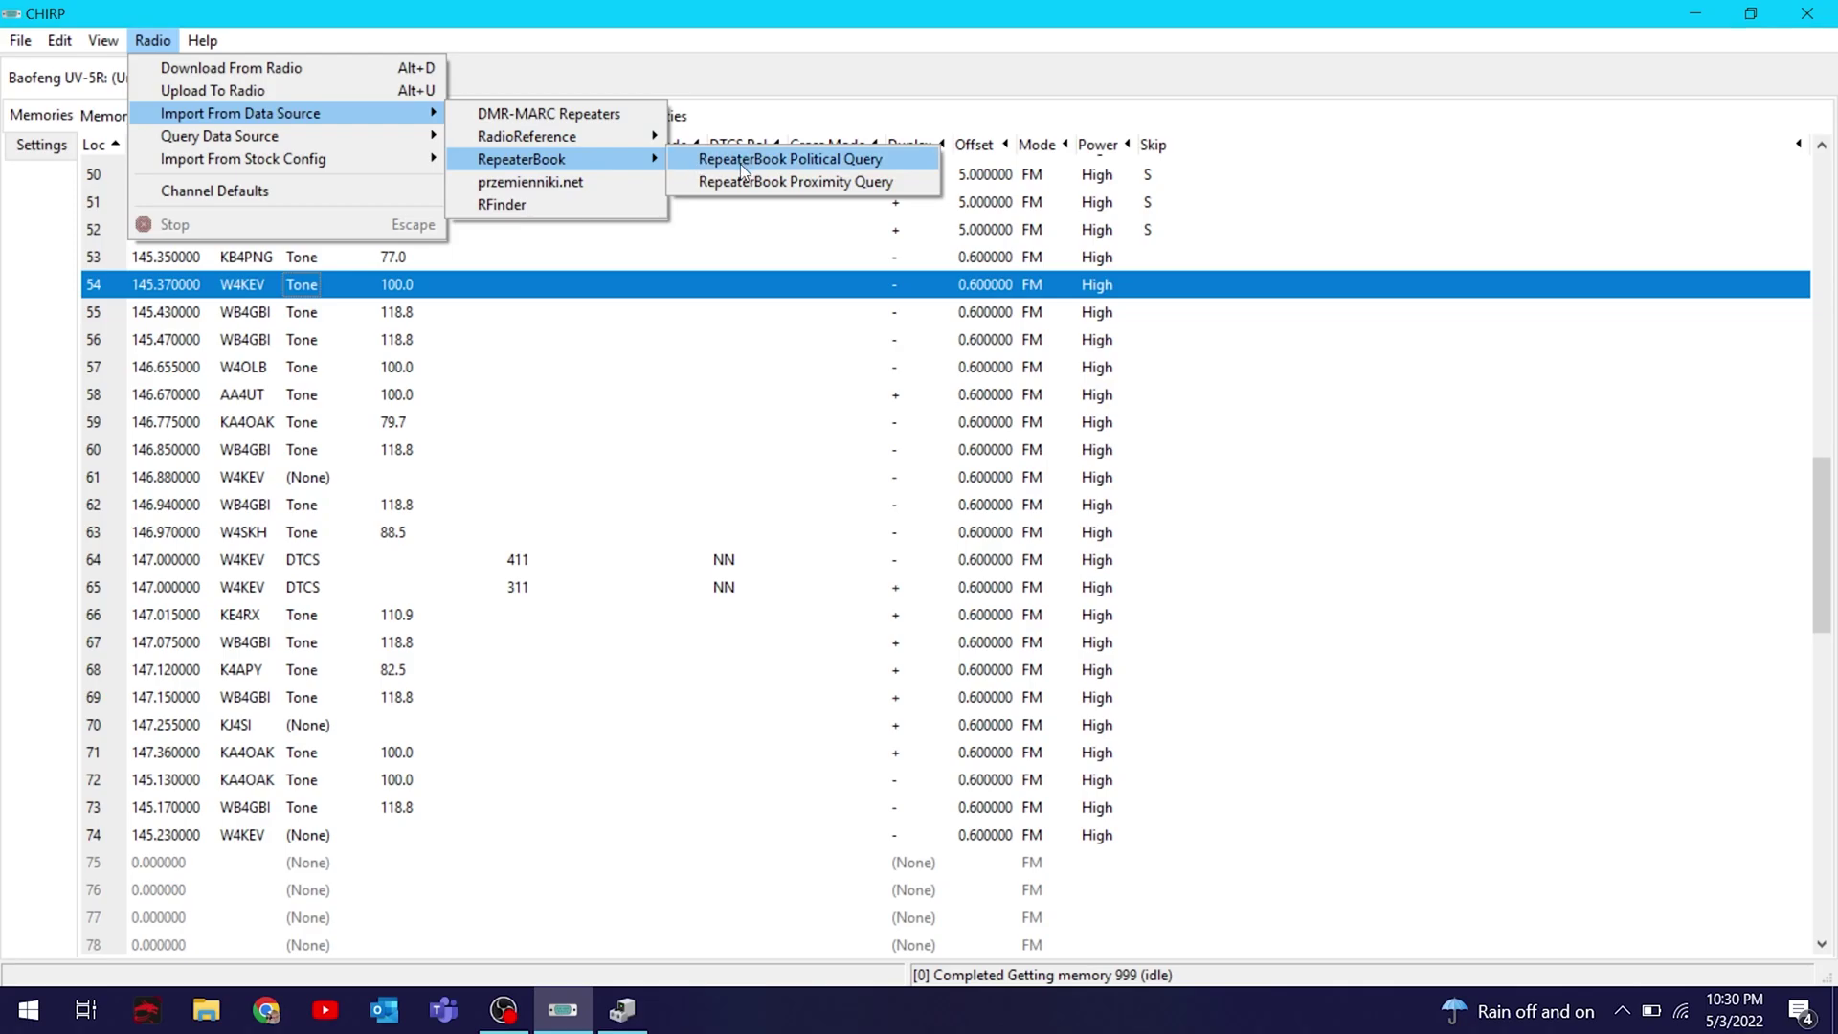
left_click(737, 180)
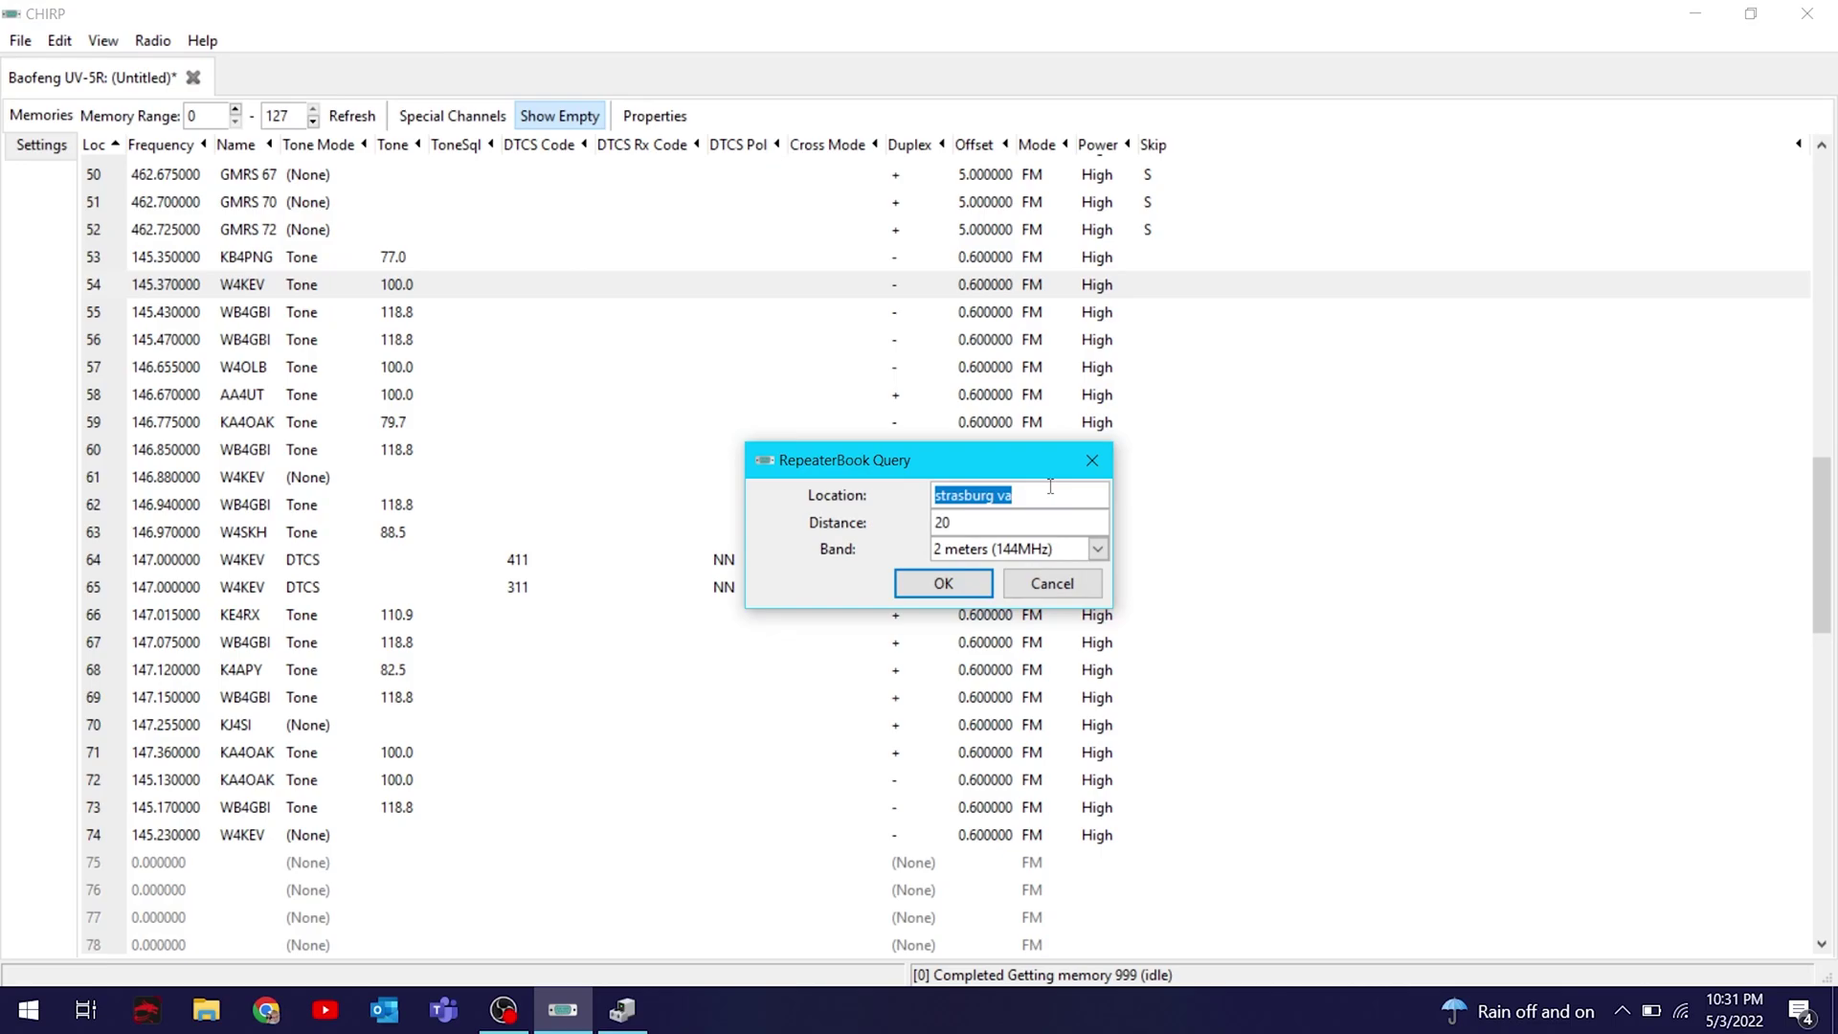
type("Centreville Virginia")
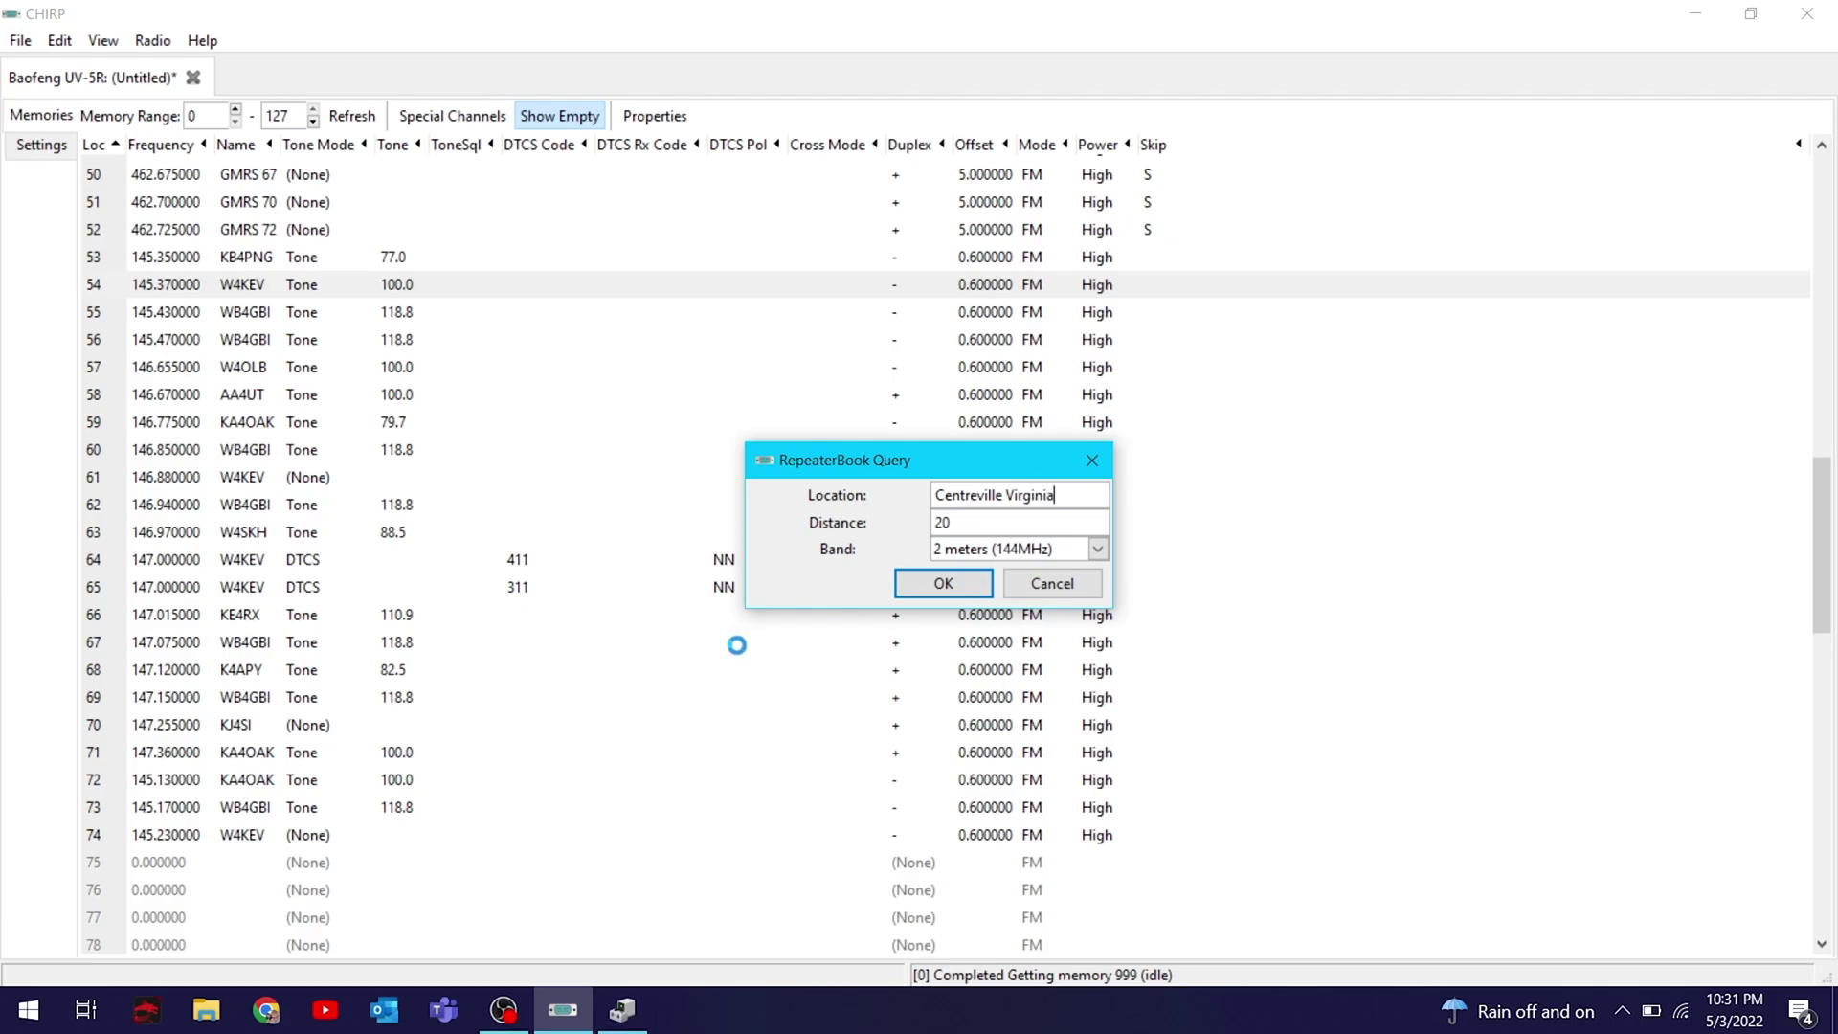
key("Tab")
left_click(974, 590)
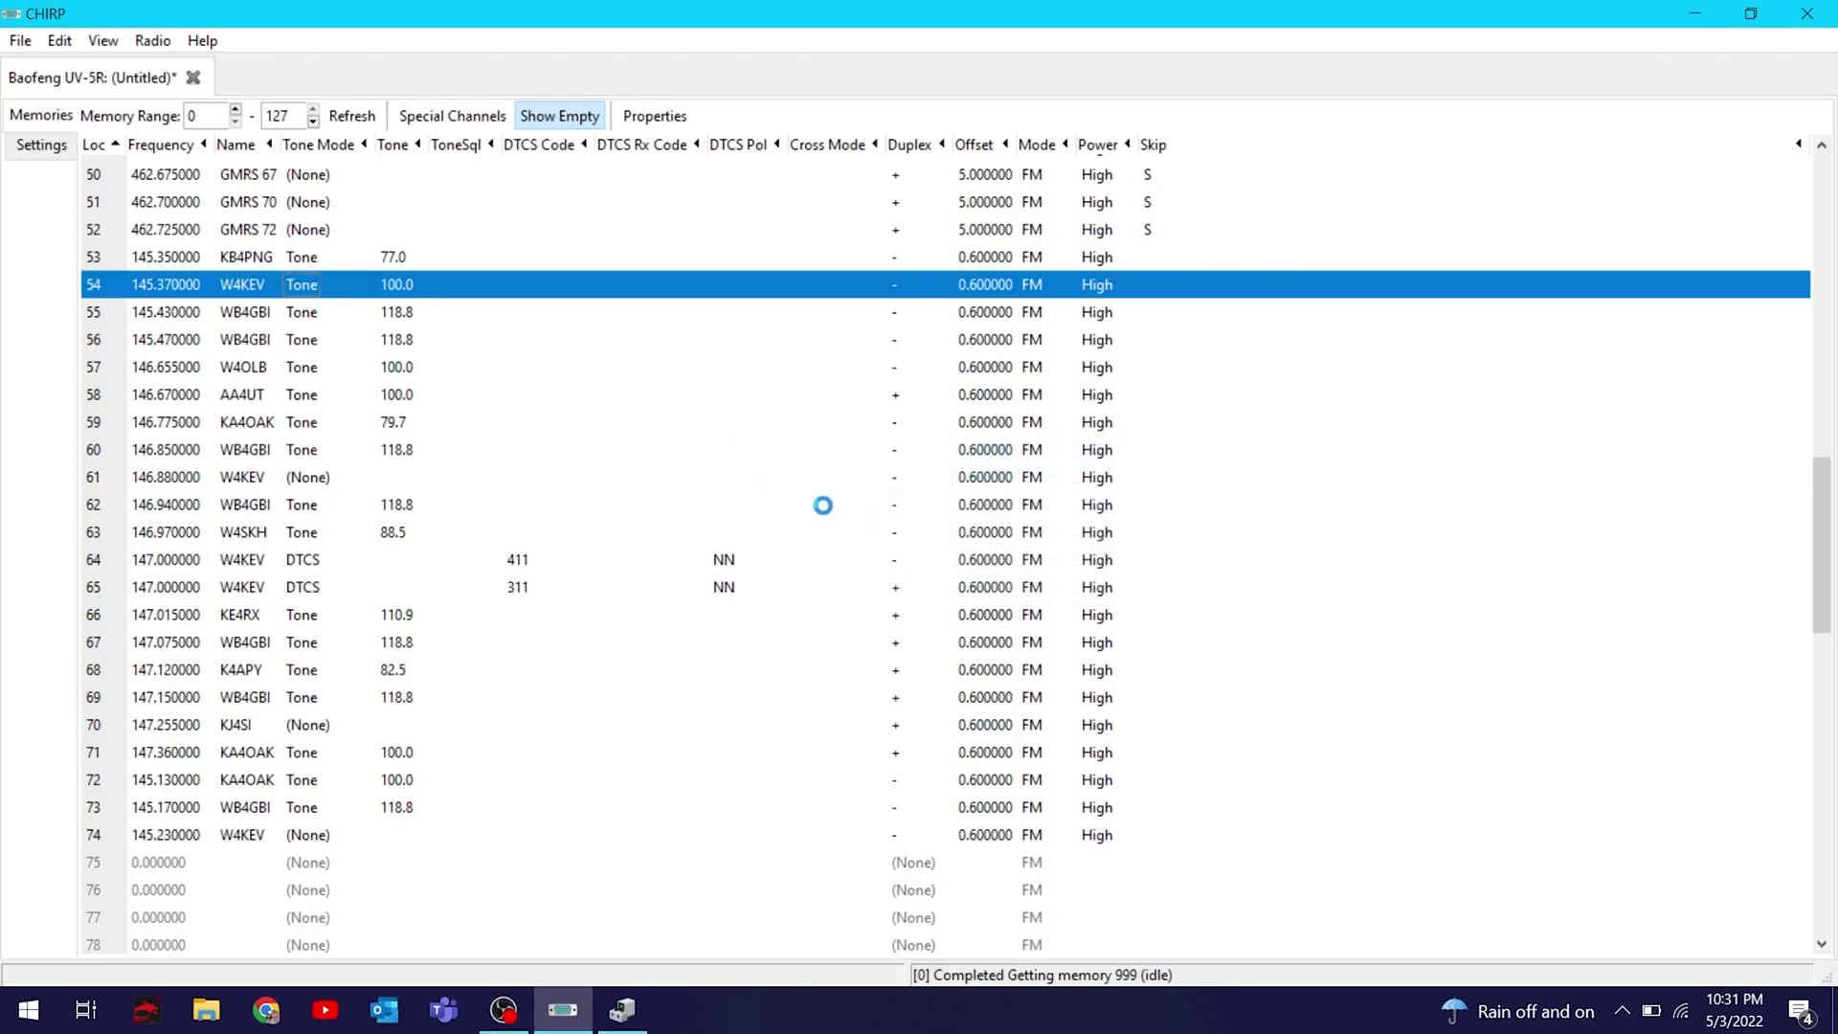
left_click(969, 586)
Try importing the compatible 2-meter repeaters from a RepeaterBook proximity query for ZIP code 20121, distance 50, into the Baofeng UV-5R memories
left_click(152, 41)
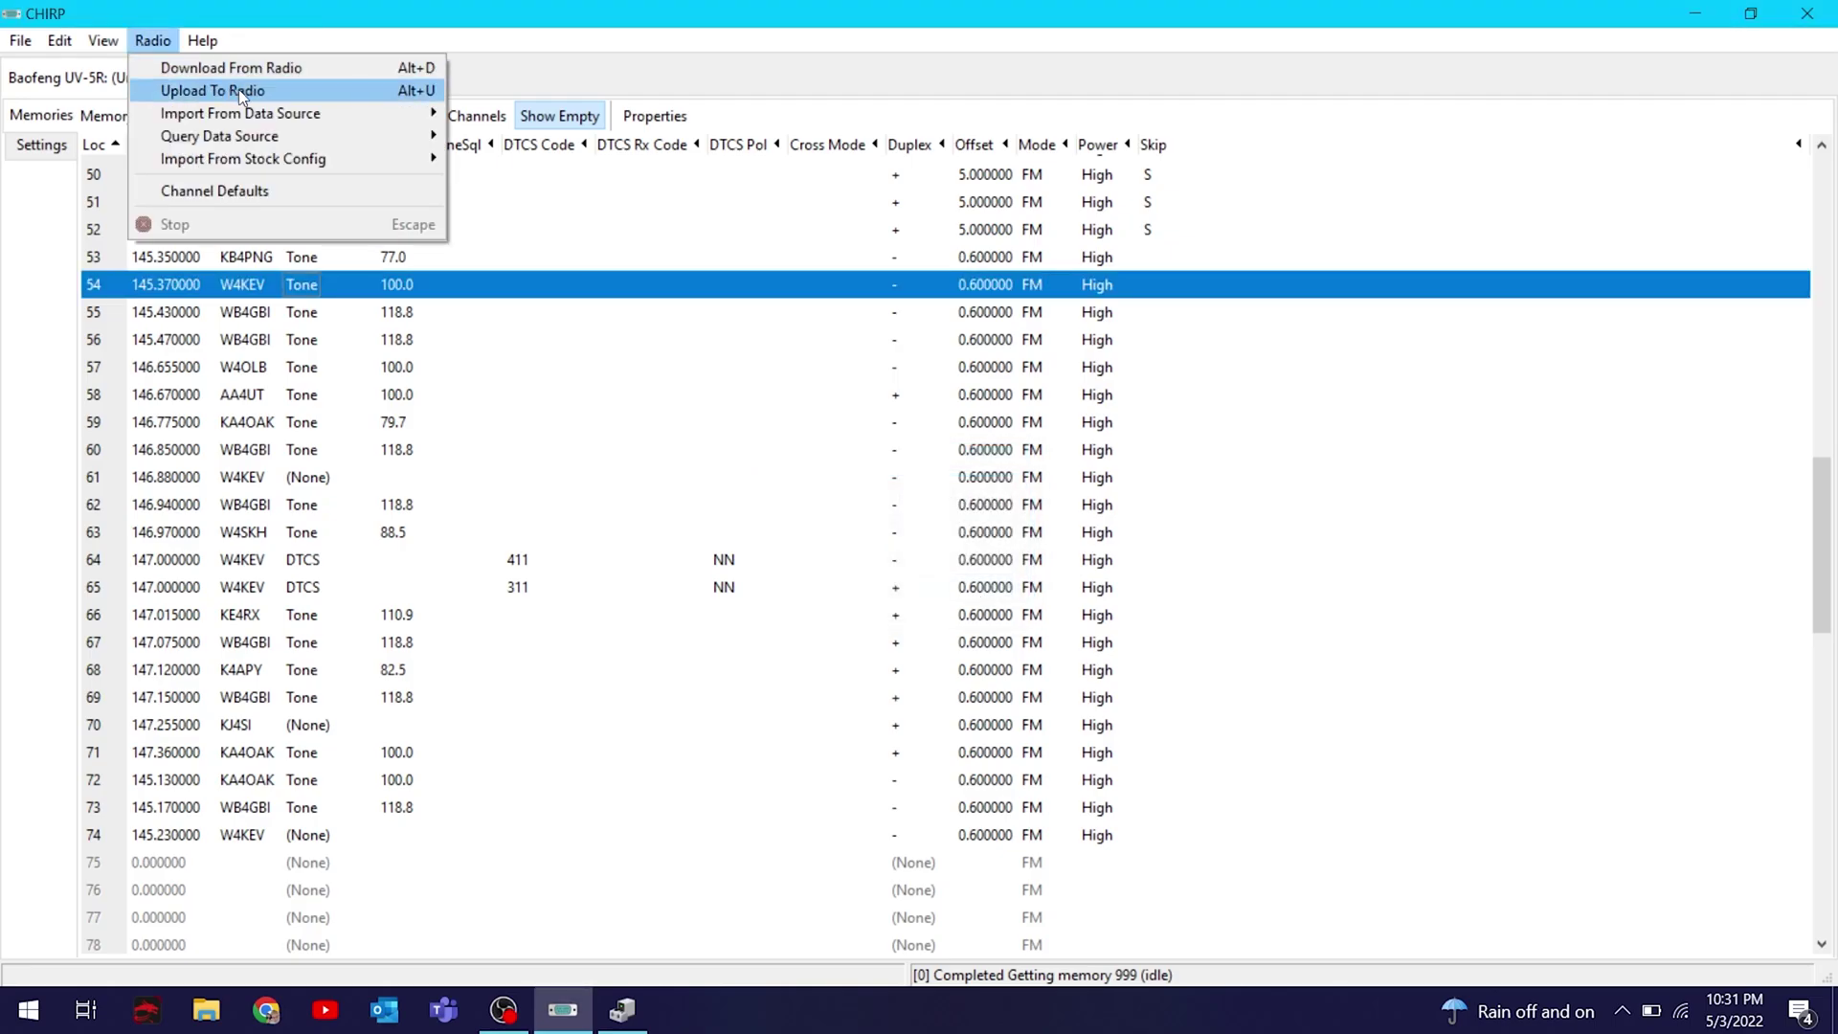
mouse_move(277, 115)
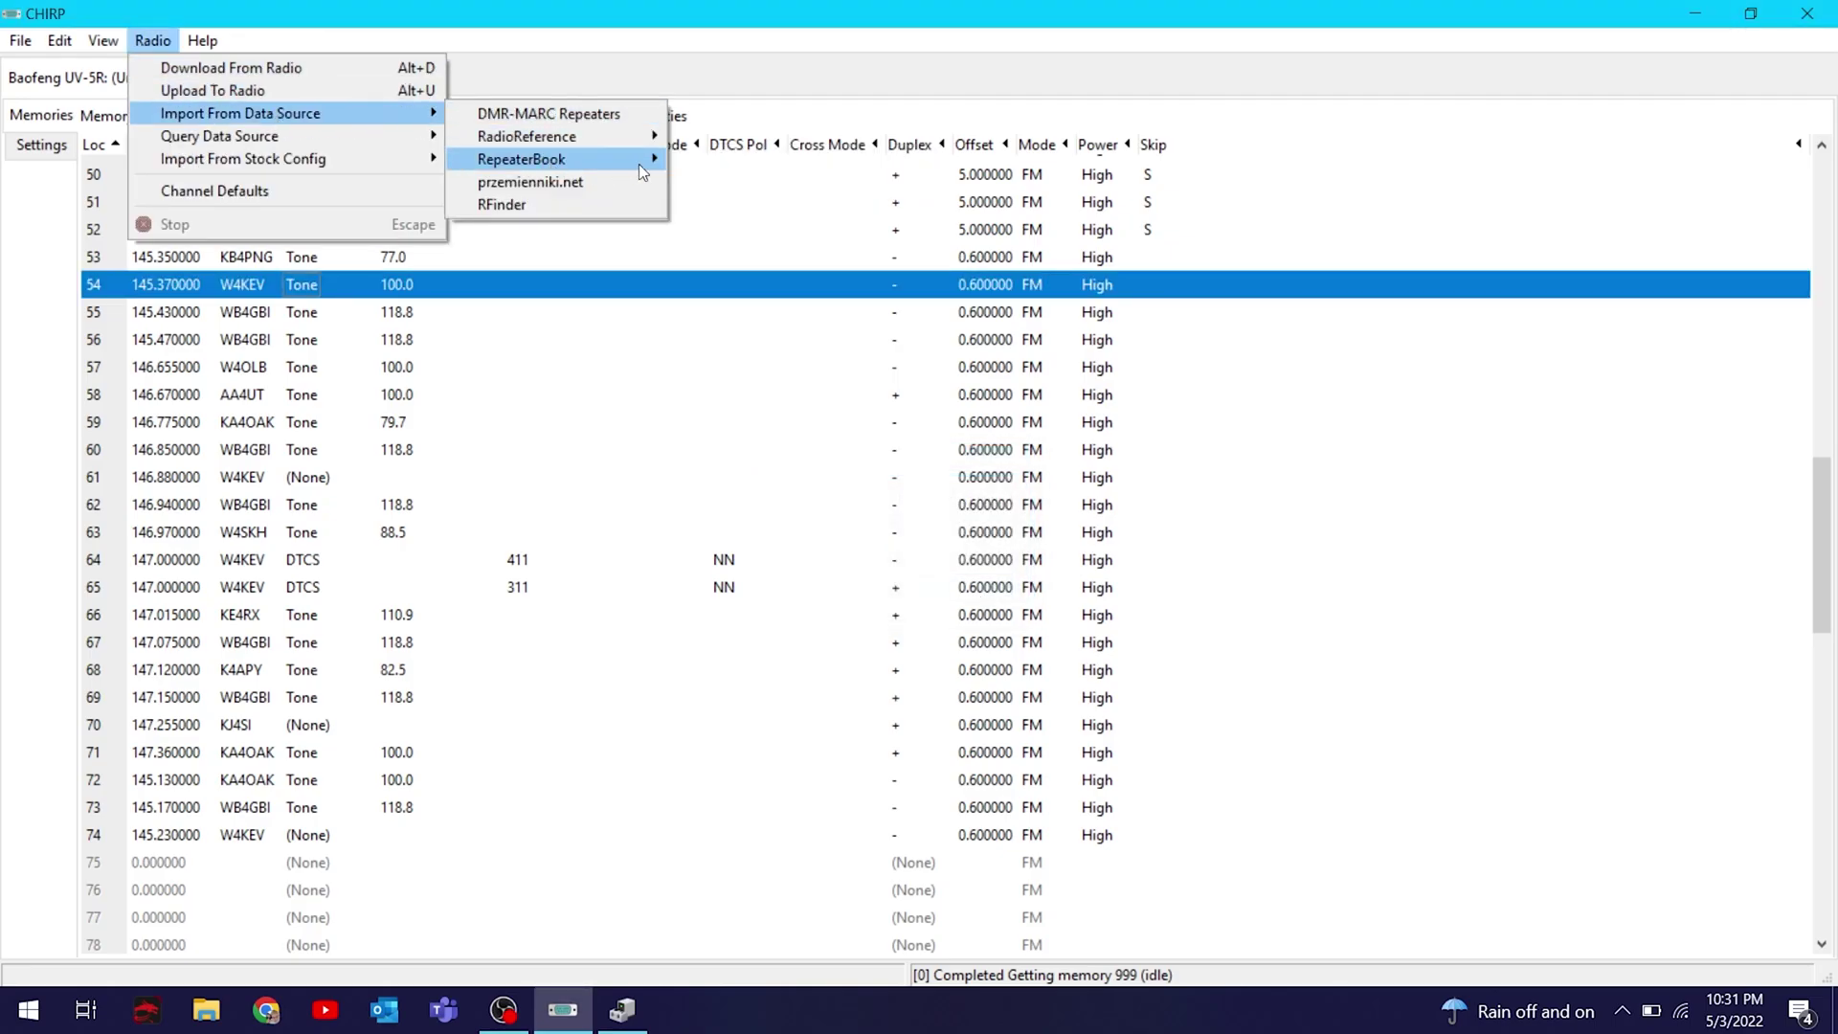
mouse_move(640, 158)
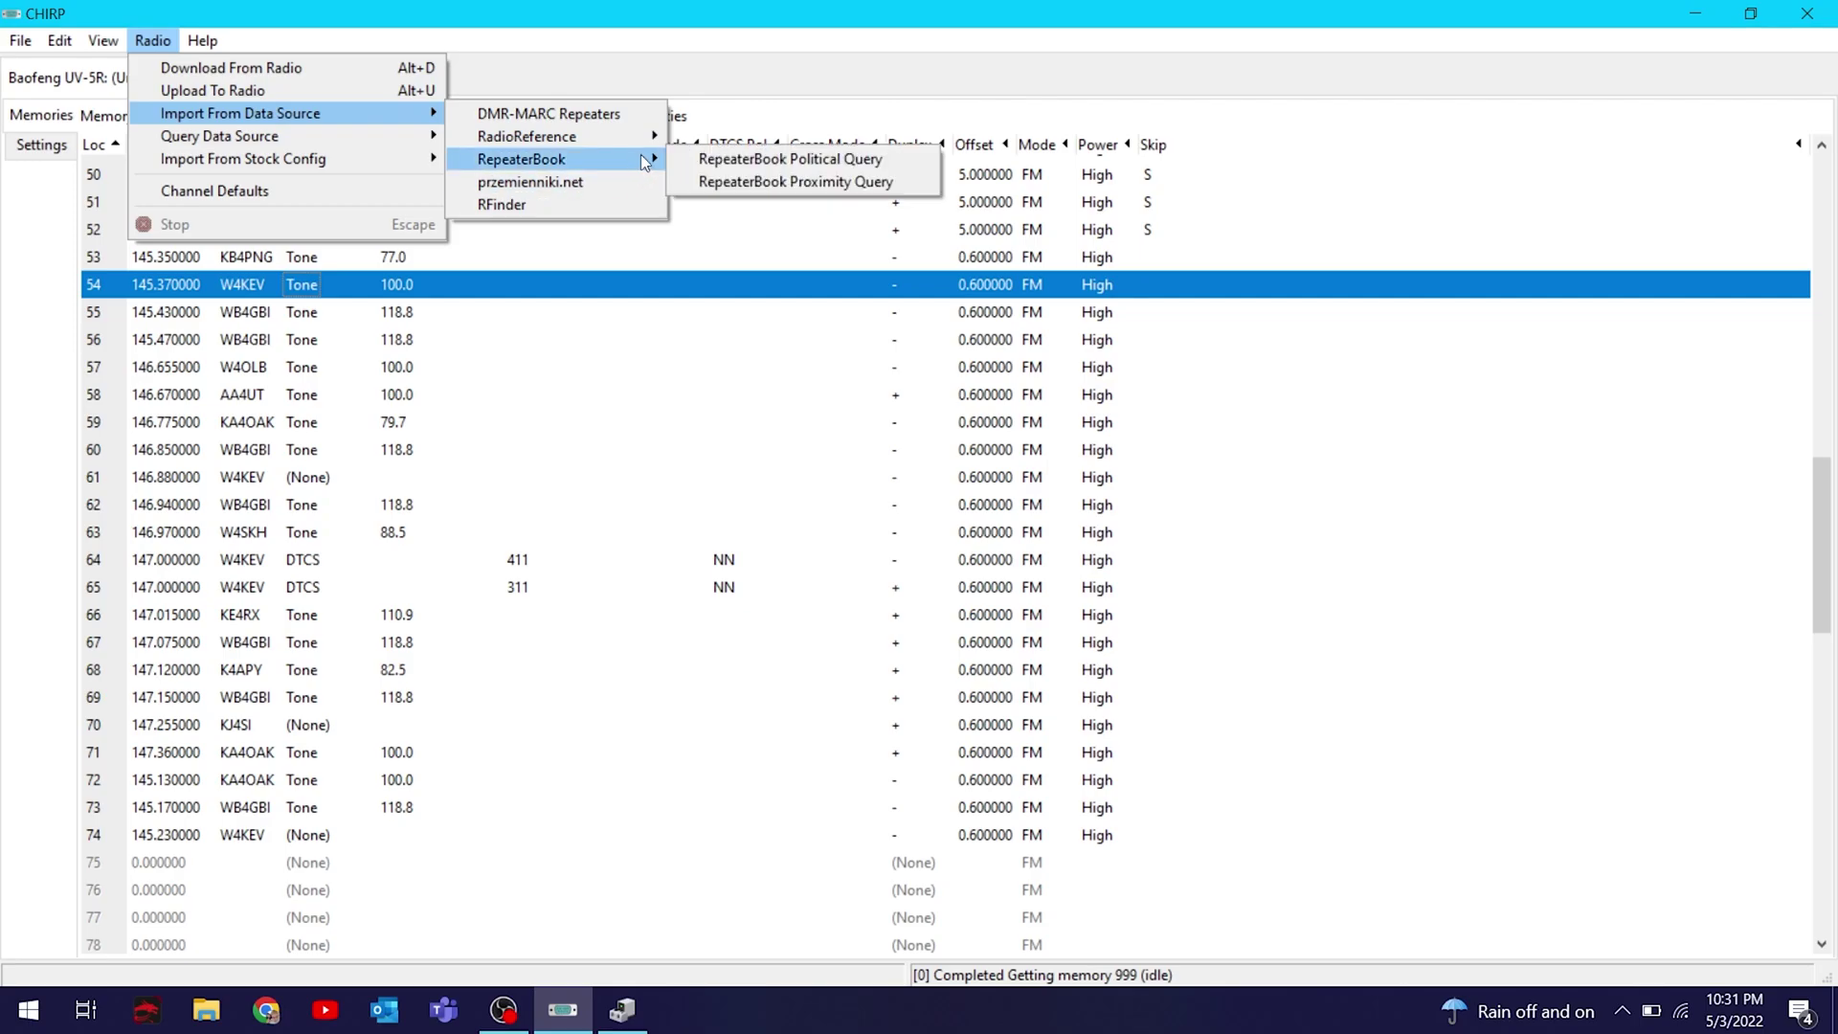
left_click(720, 182)
type("201")
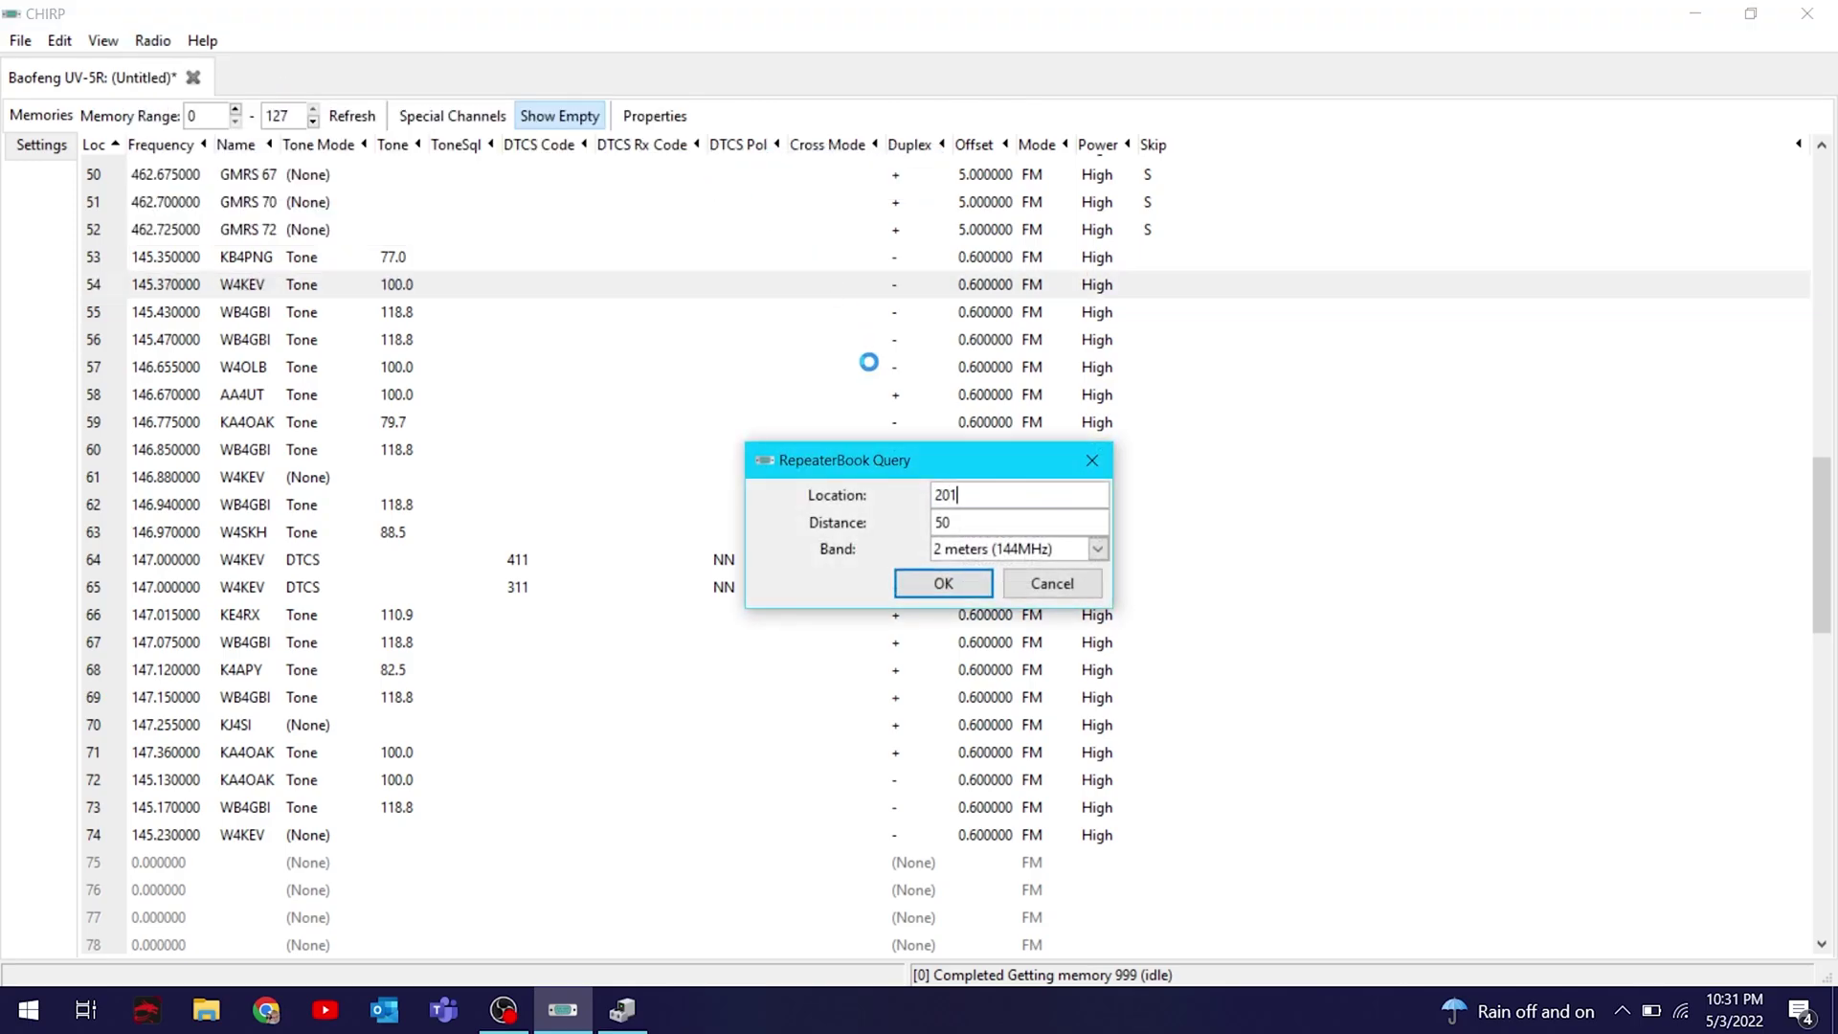
type("55")
left_click(943, 583)
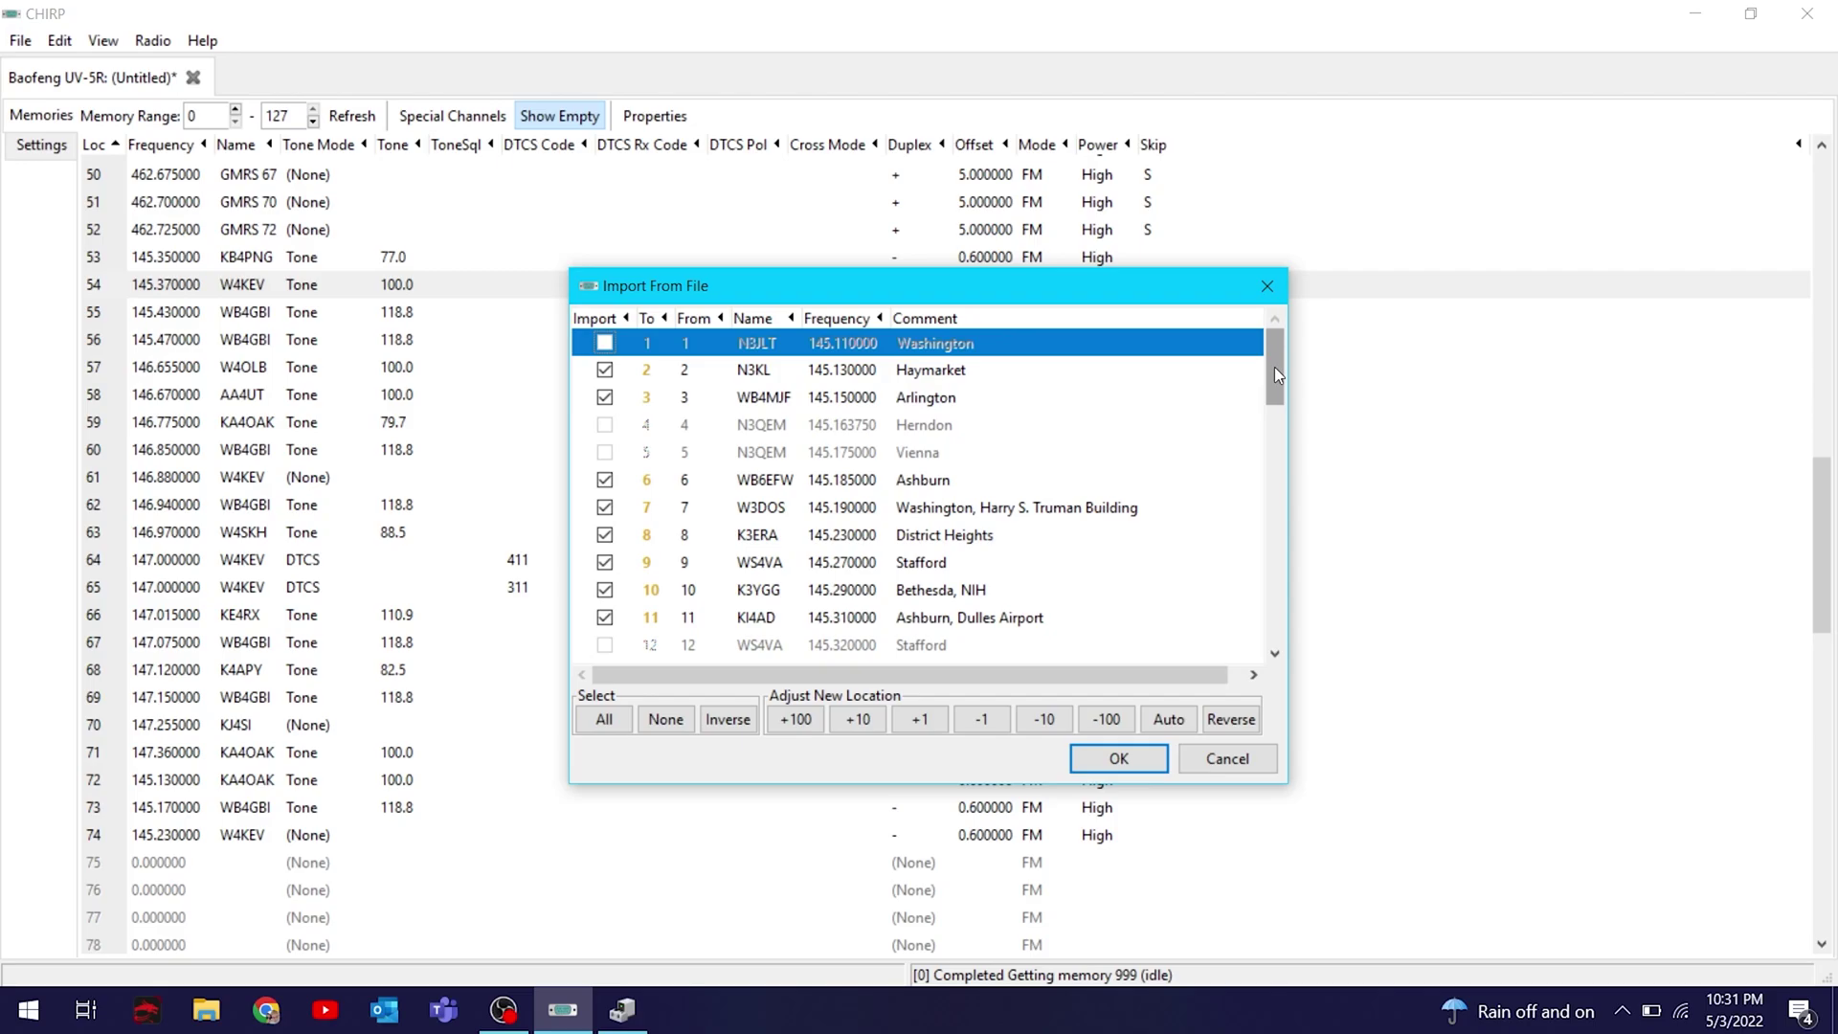
left_click_drag(1274, 371, 1289, 642)
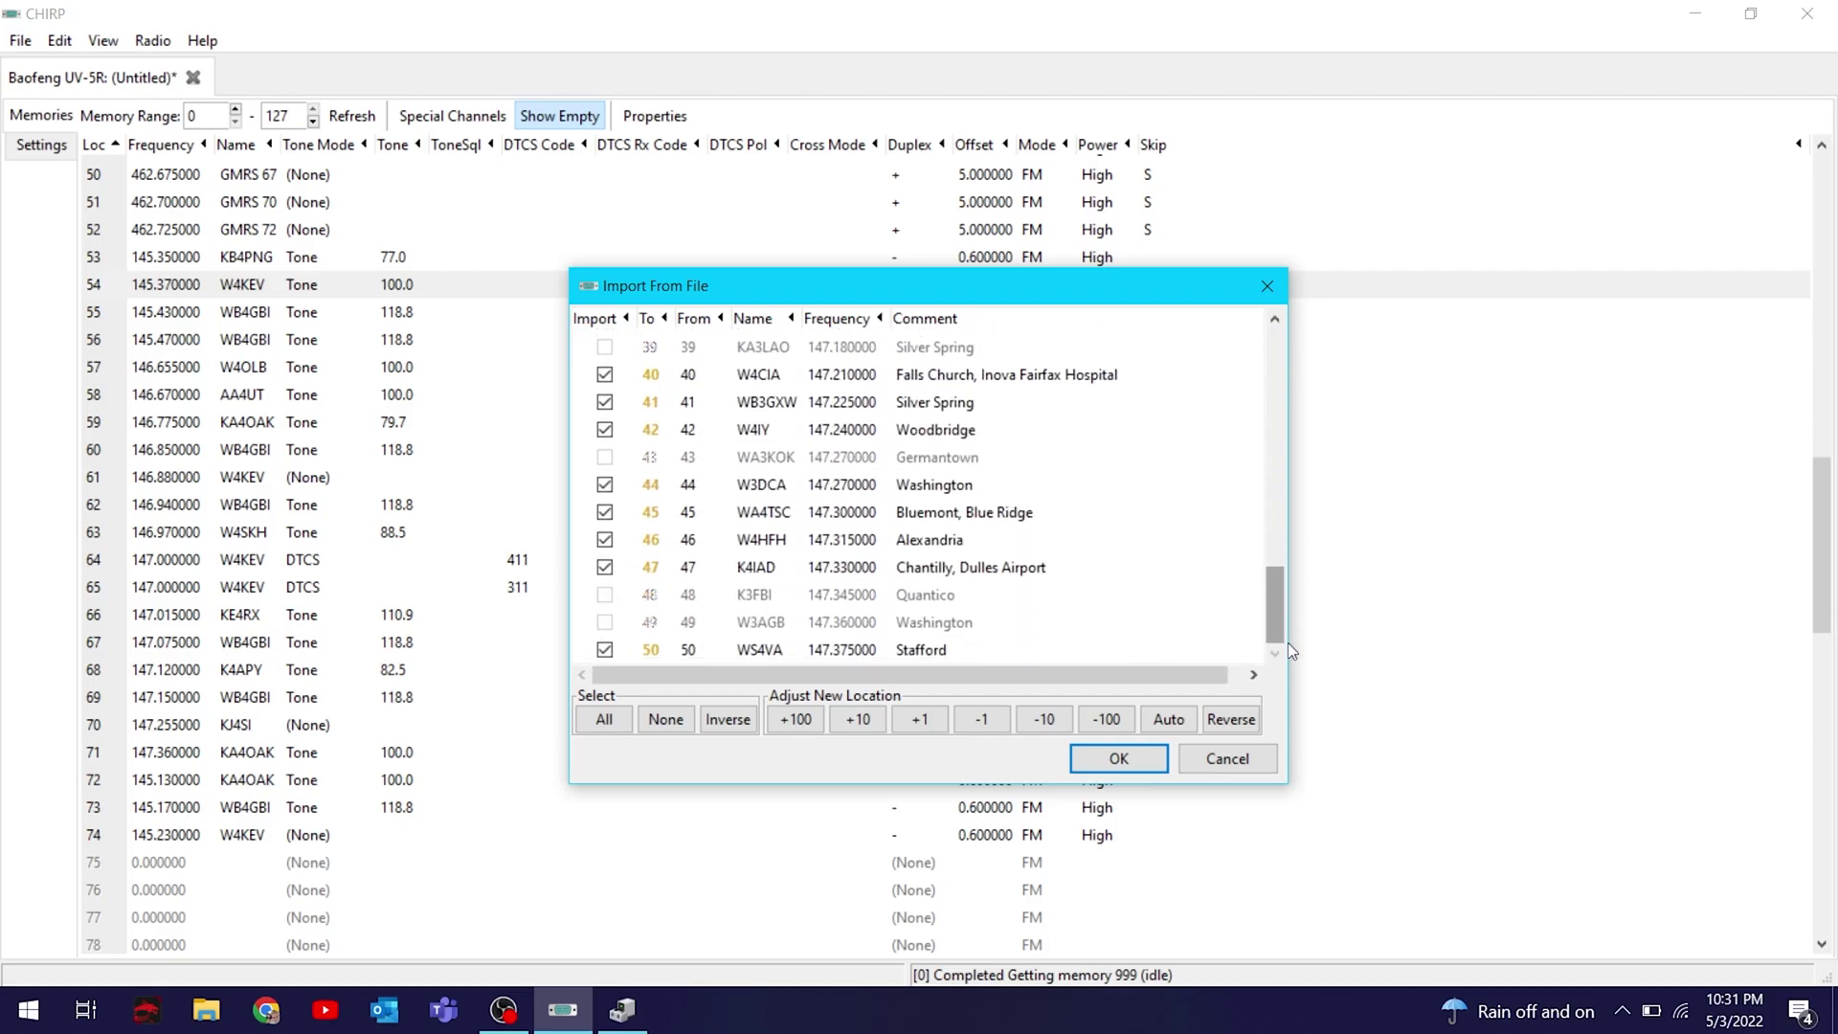
left_click(1116, 759)
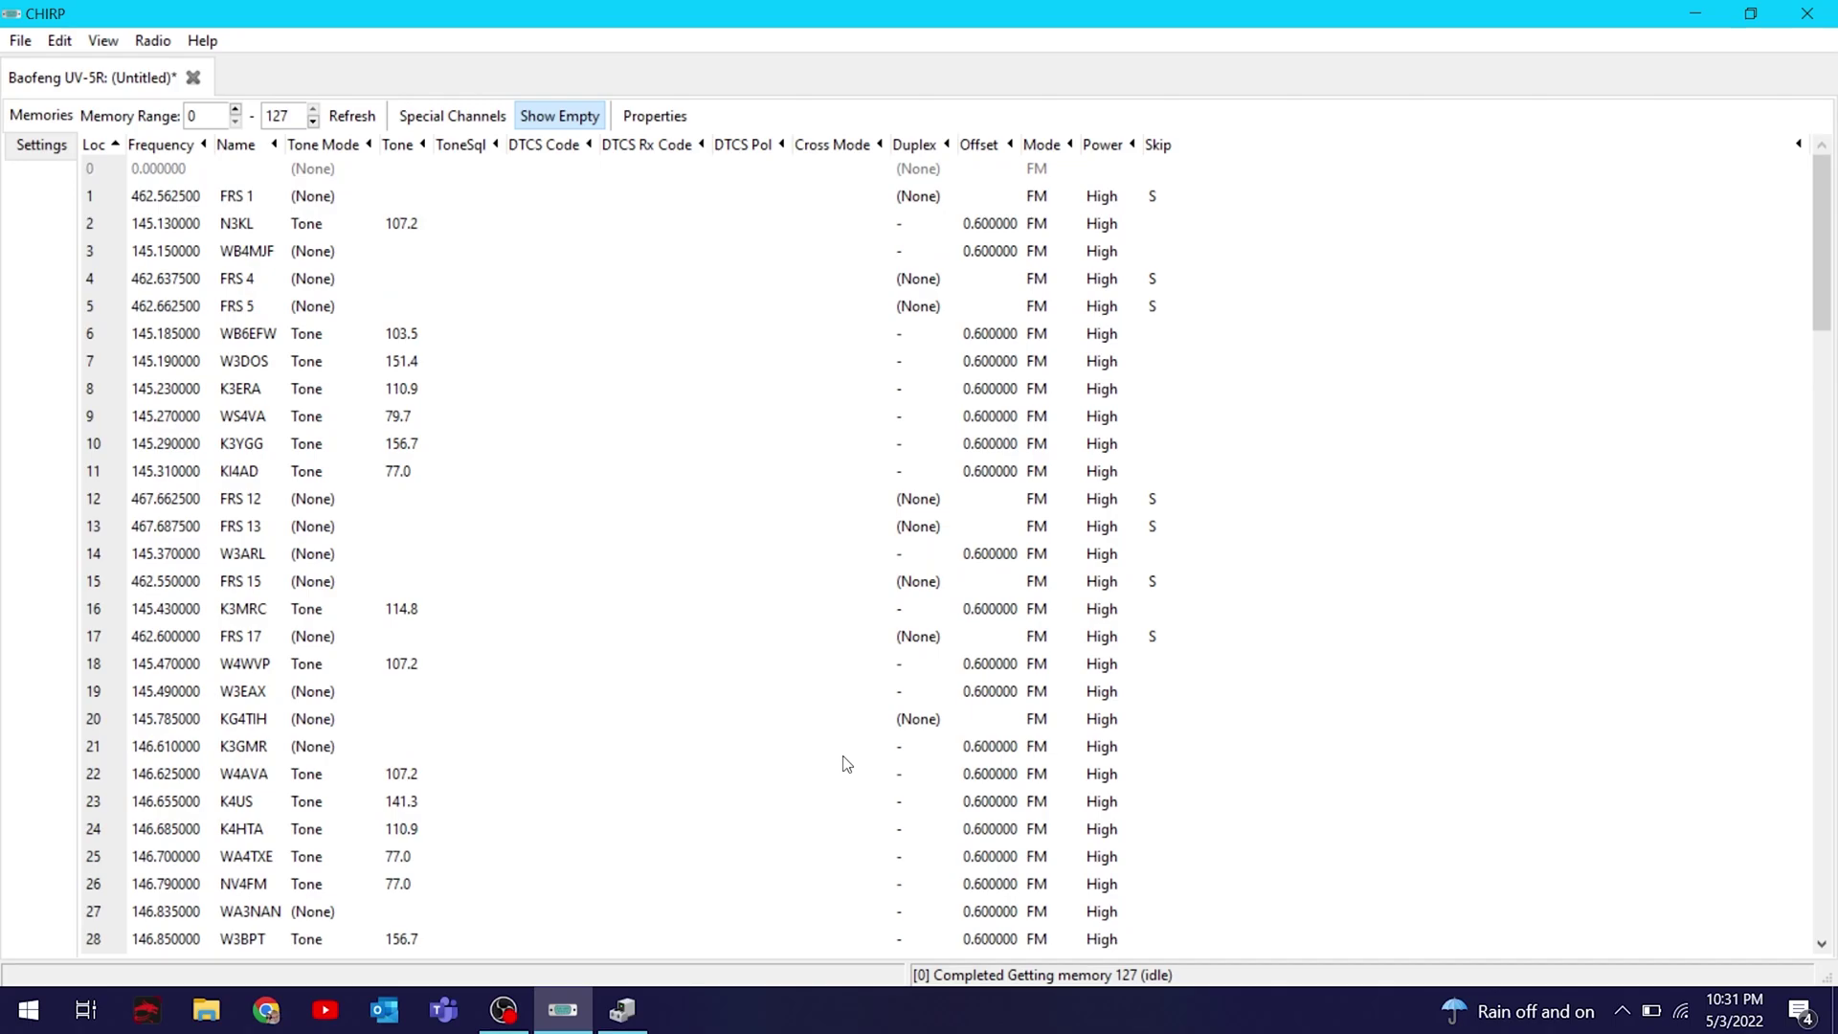
Close the Baofeng UV-5R memory set without saving and download the radio's memories again through COM5
left_click(194, 78)
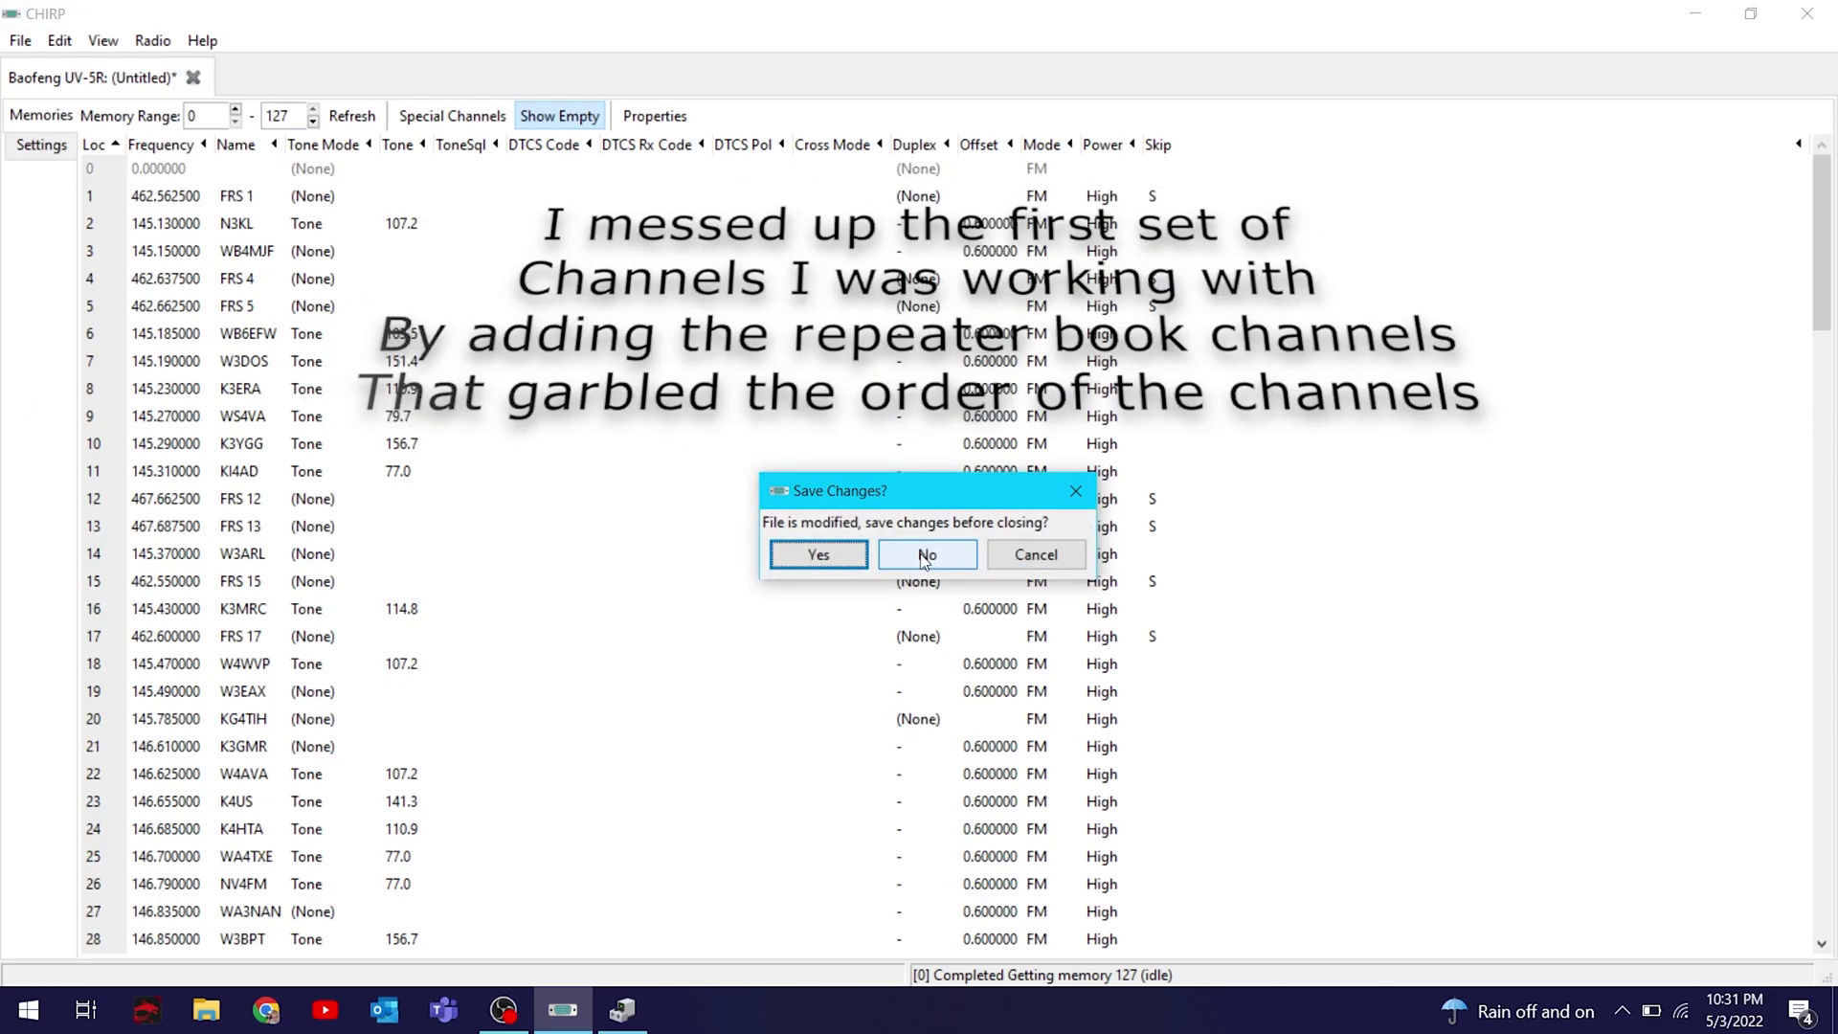
left_click(924, 555)
left_click(154, 40)
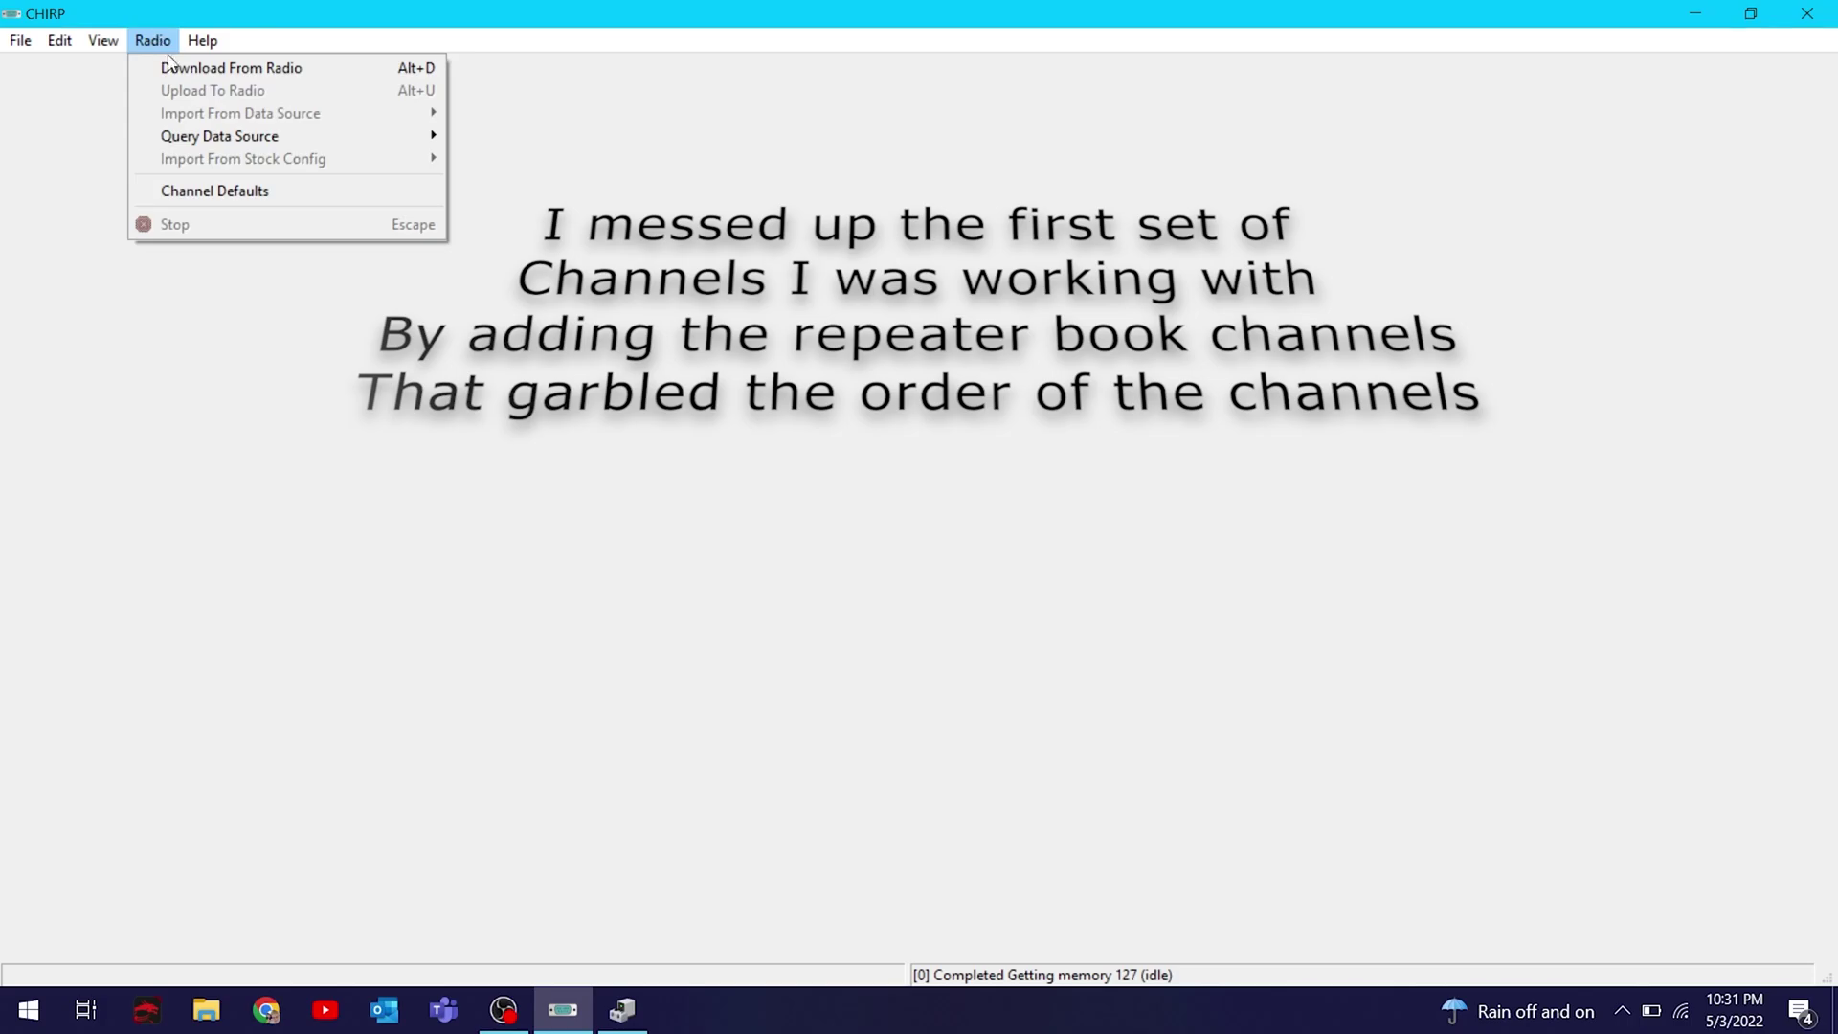
left_click(238, 69)
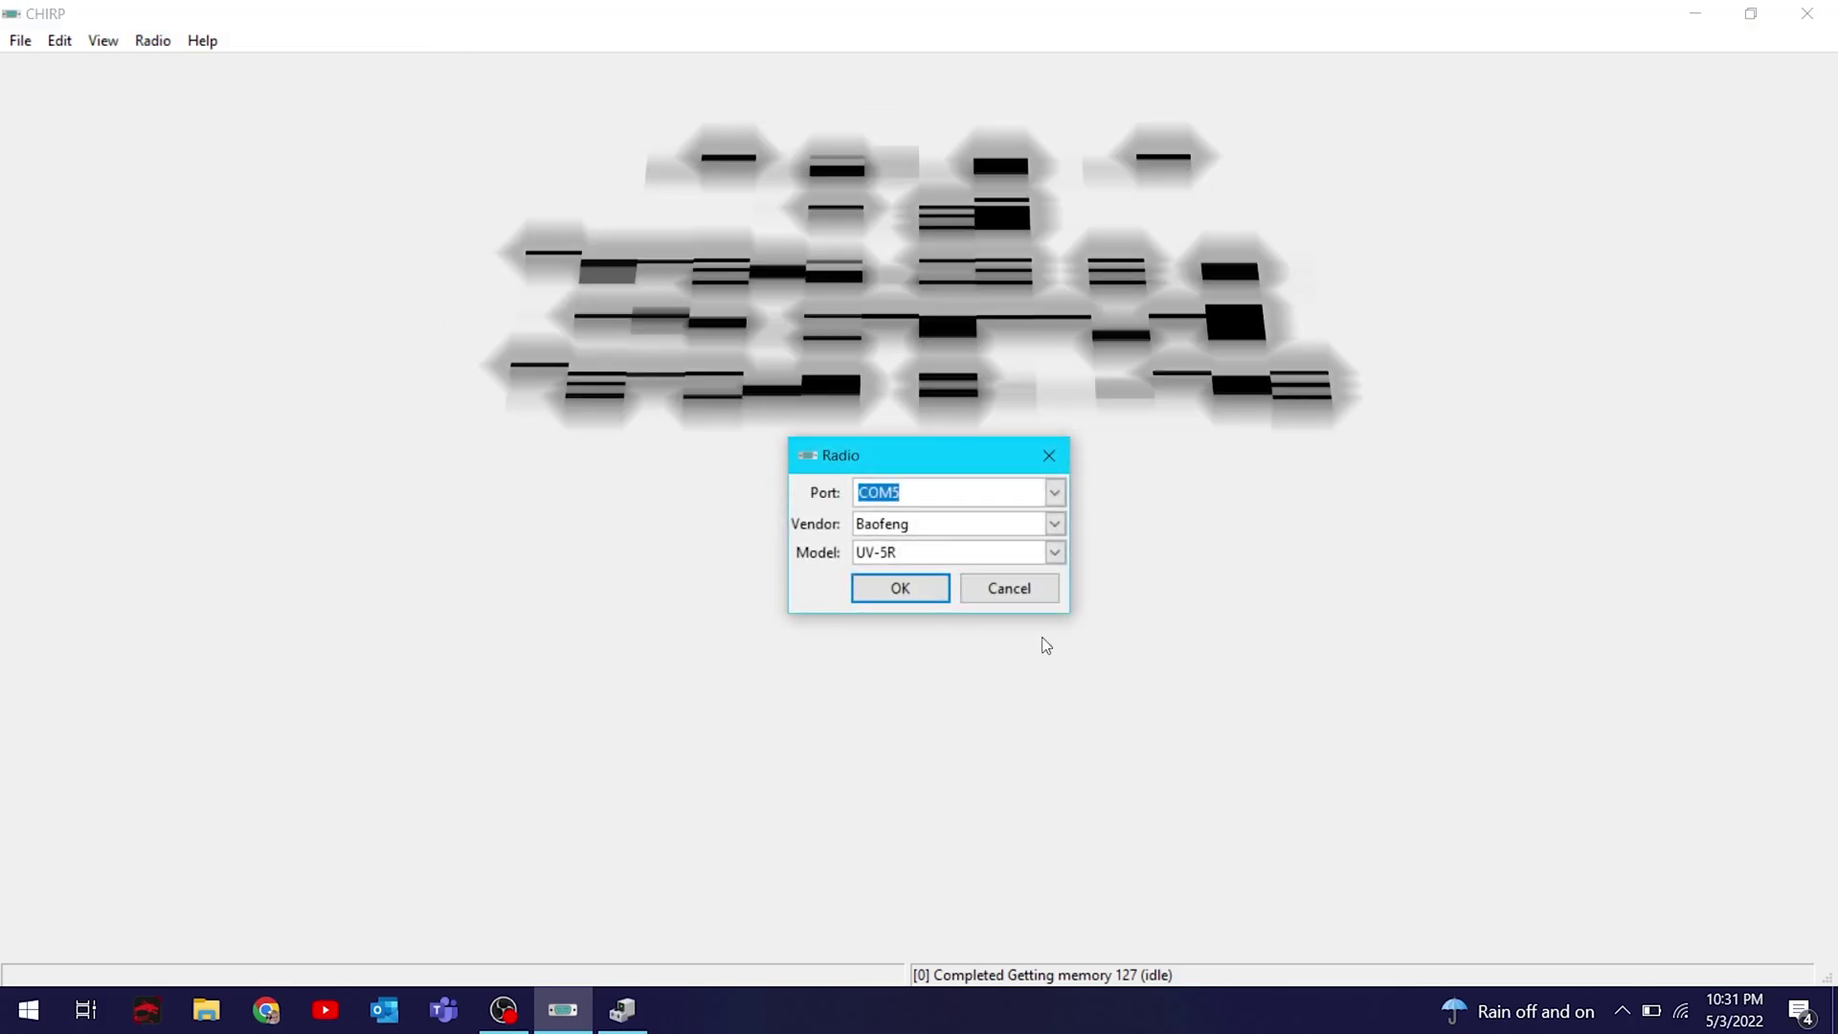
left_click(900, 589)
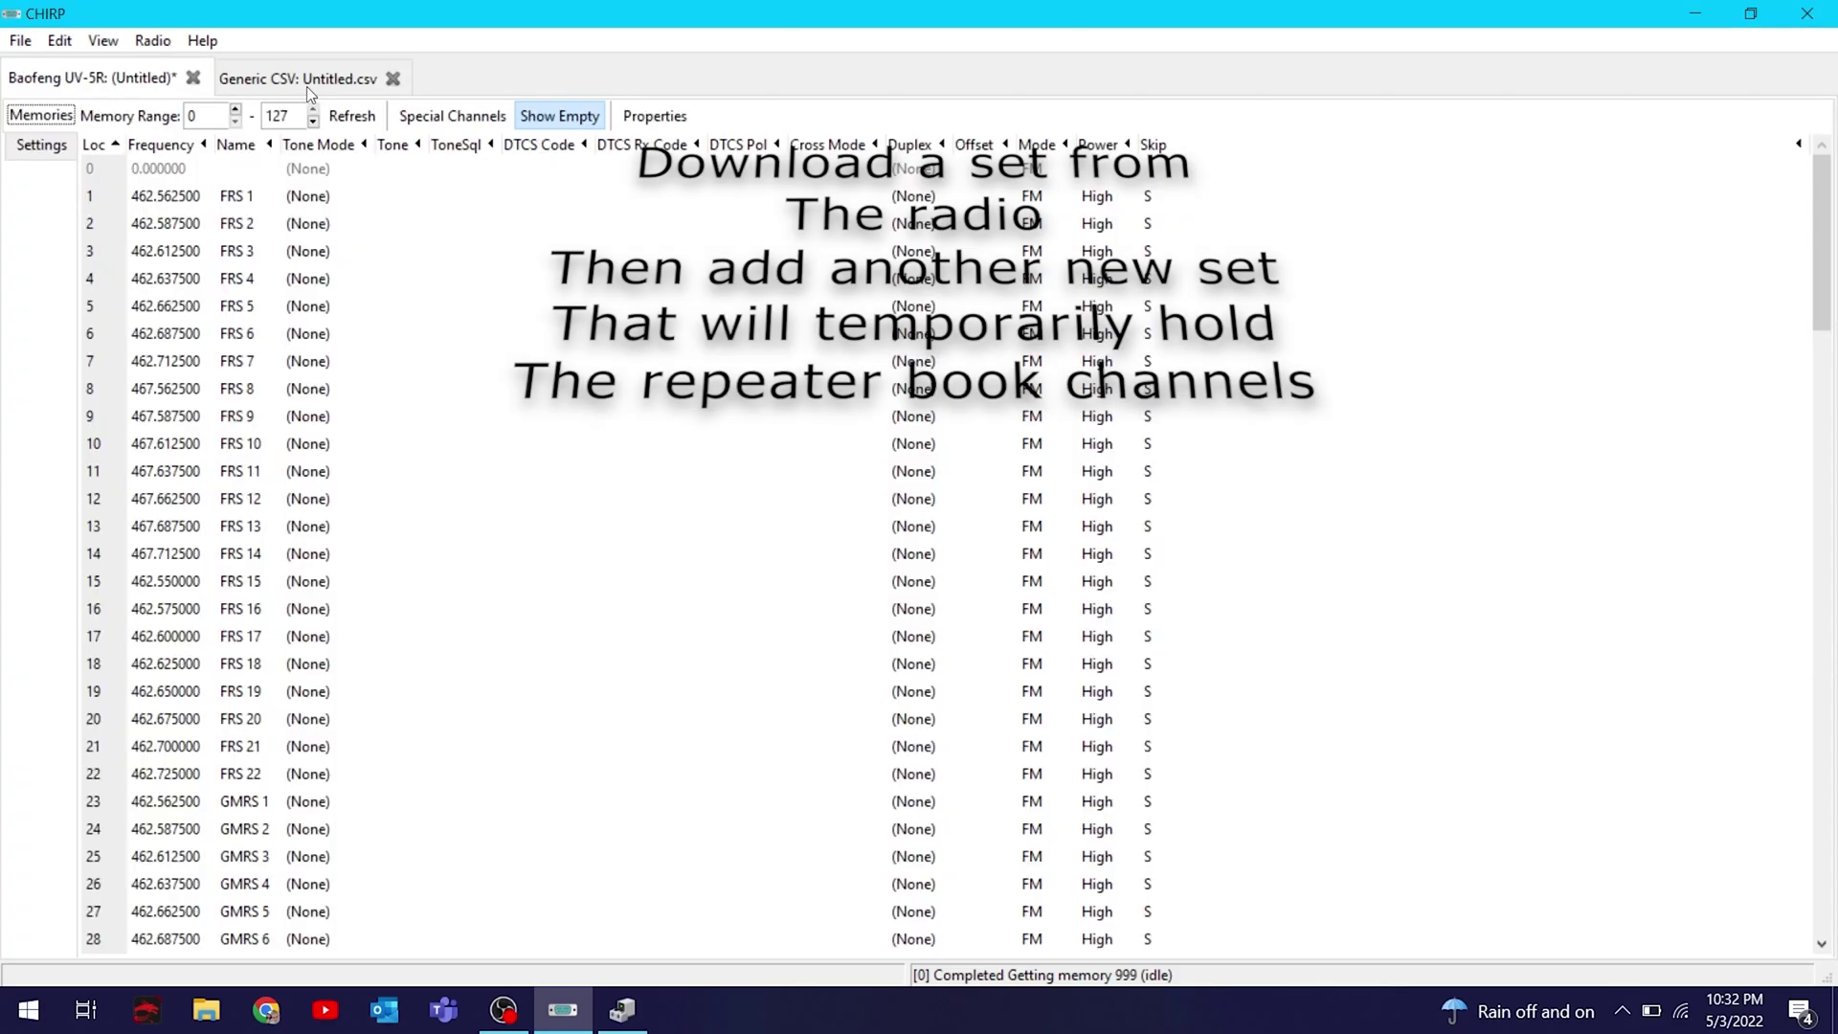
Import all 2-meter repeaters from a RepeaterBook proximity query for 20121, distance 50, into the Generic CSV list
left_click(307, 82)
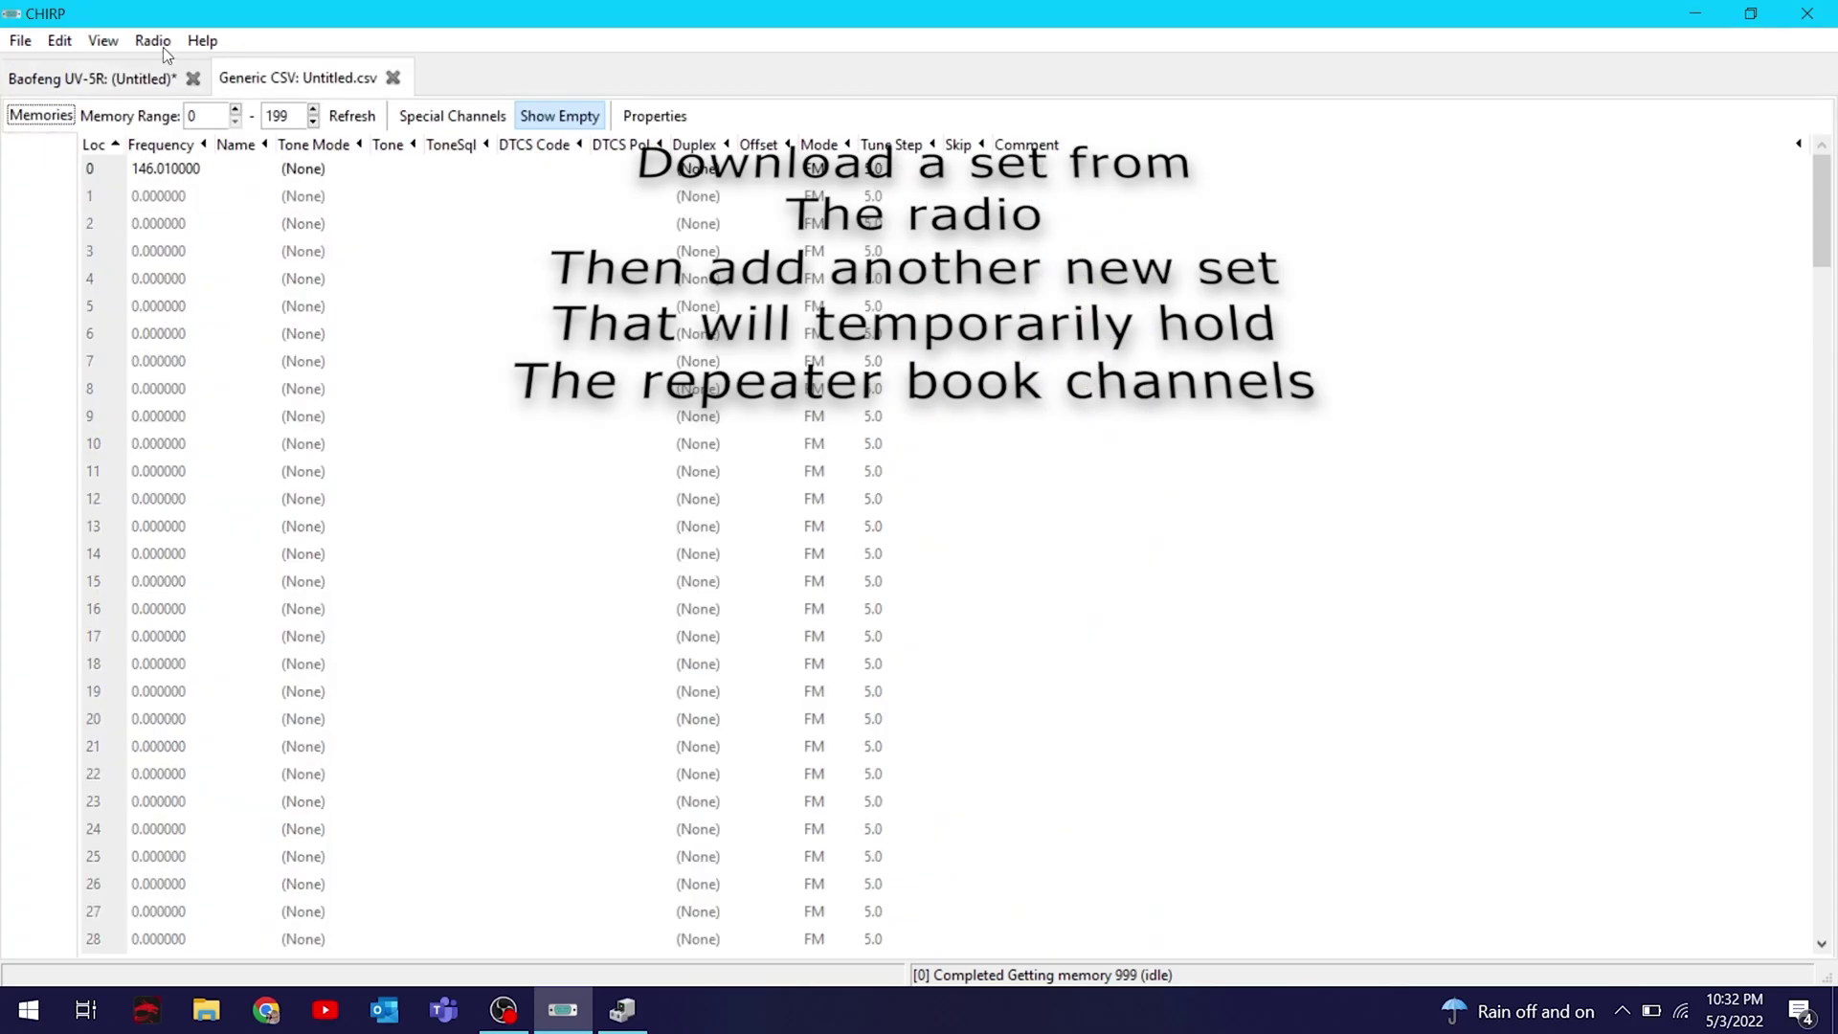
left_click(163, 45)
mouse_move(178, 105)
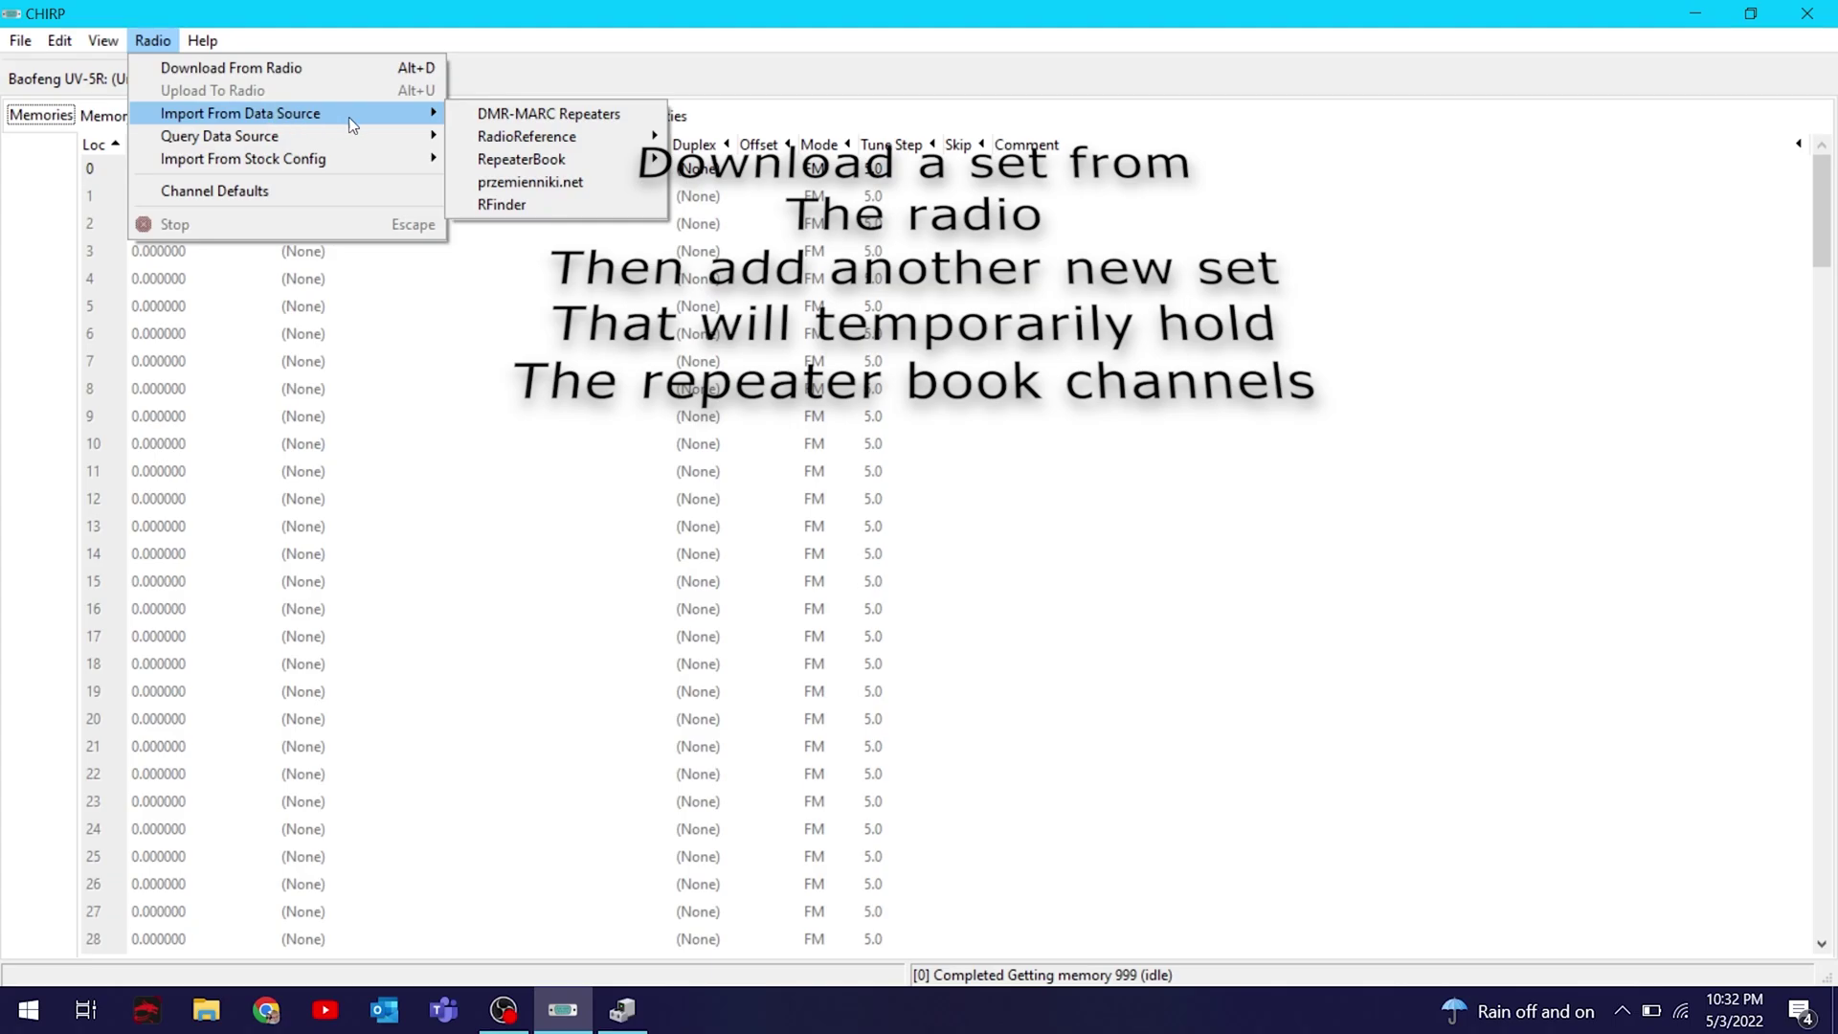
mouse_move(534, 167)
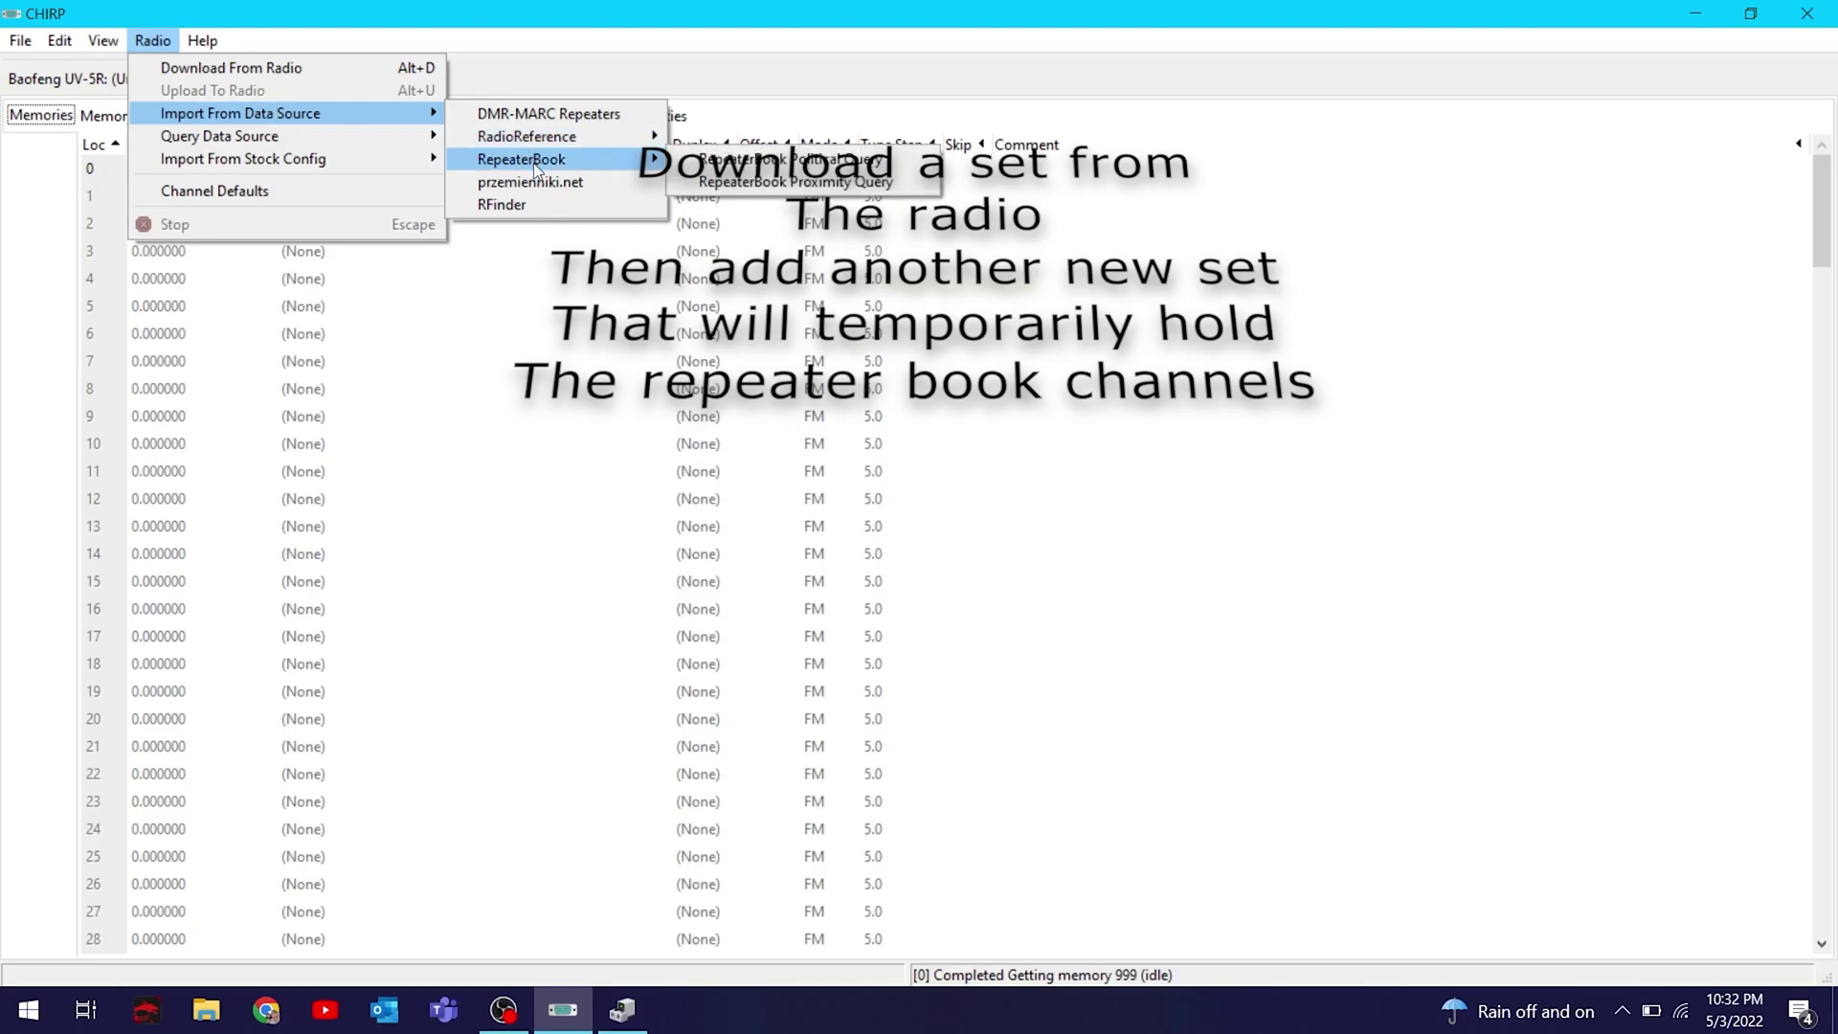
left_click(767, 178)
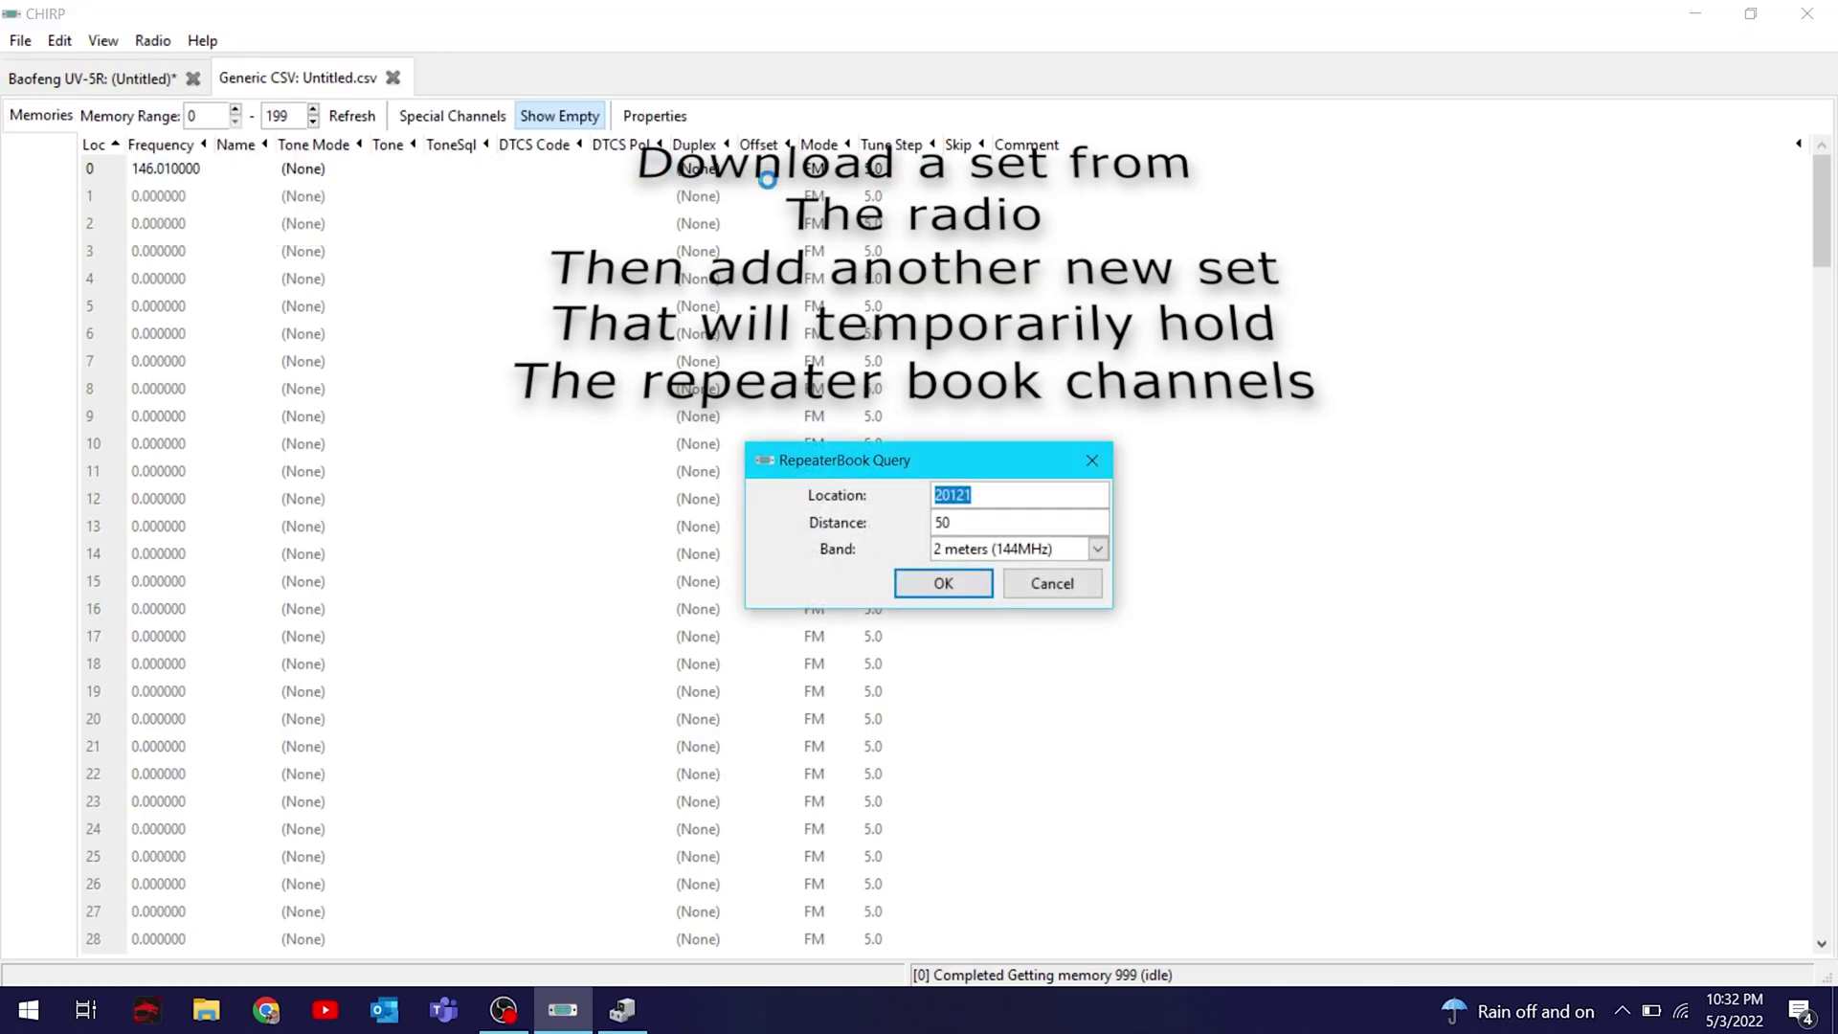
left_click(955, 585)
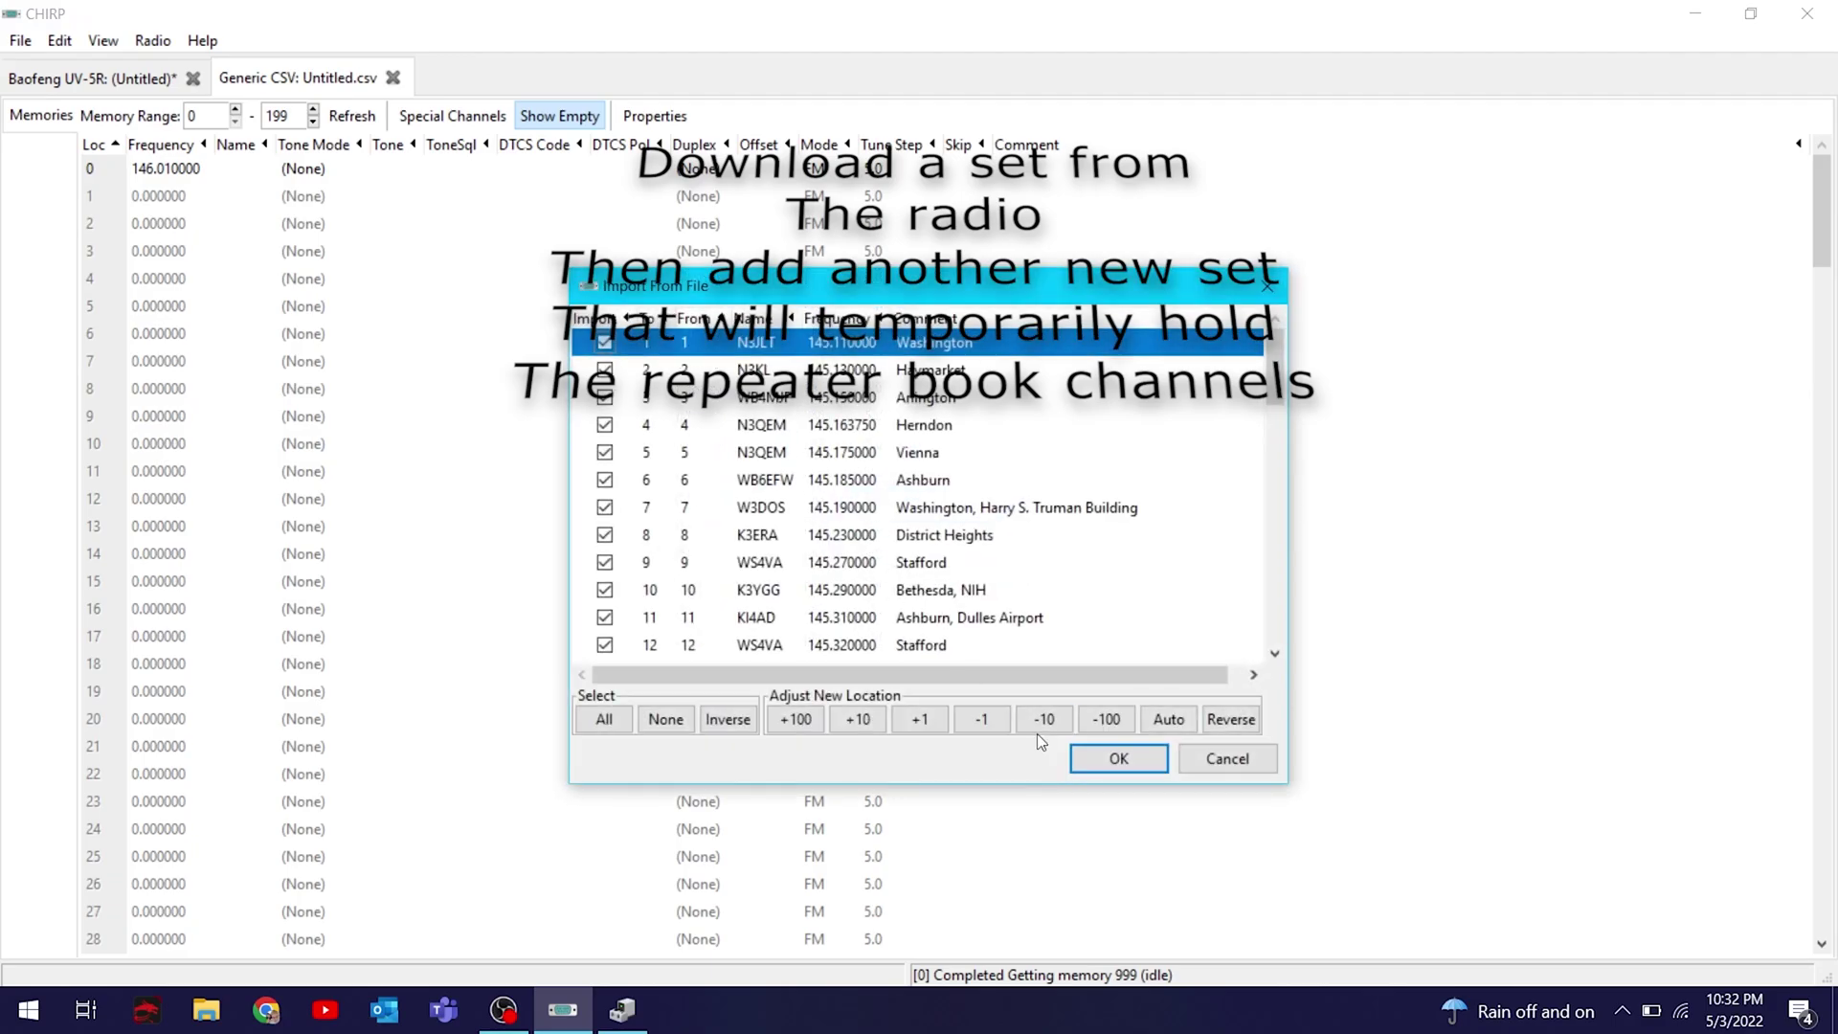
left_click(1120, 759)
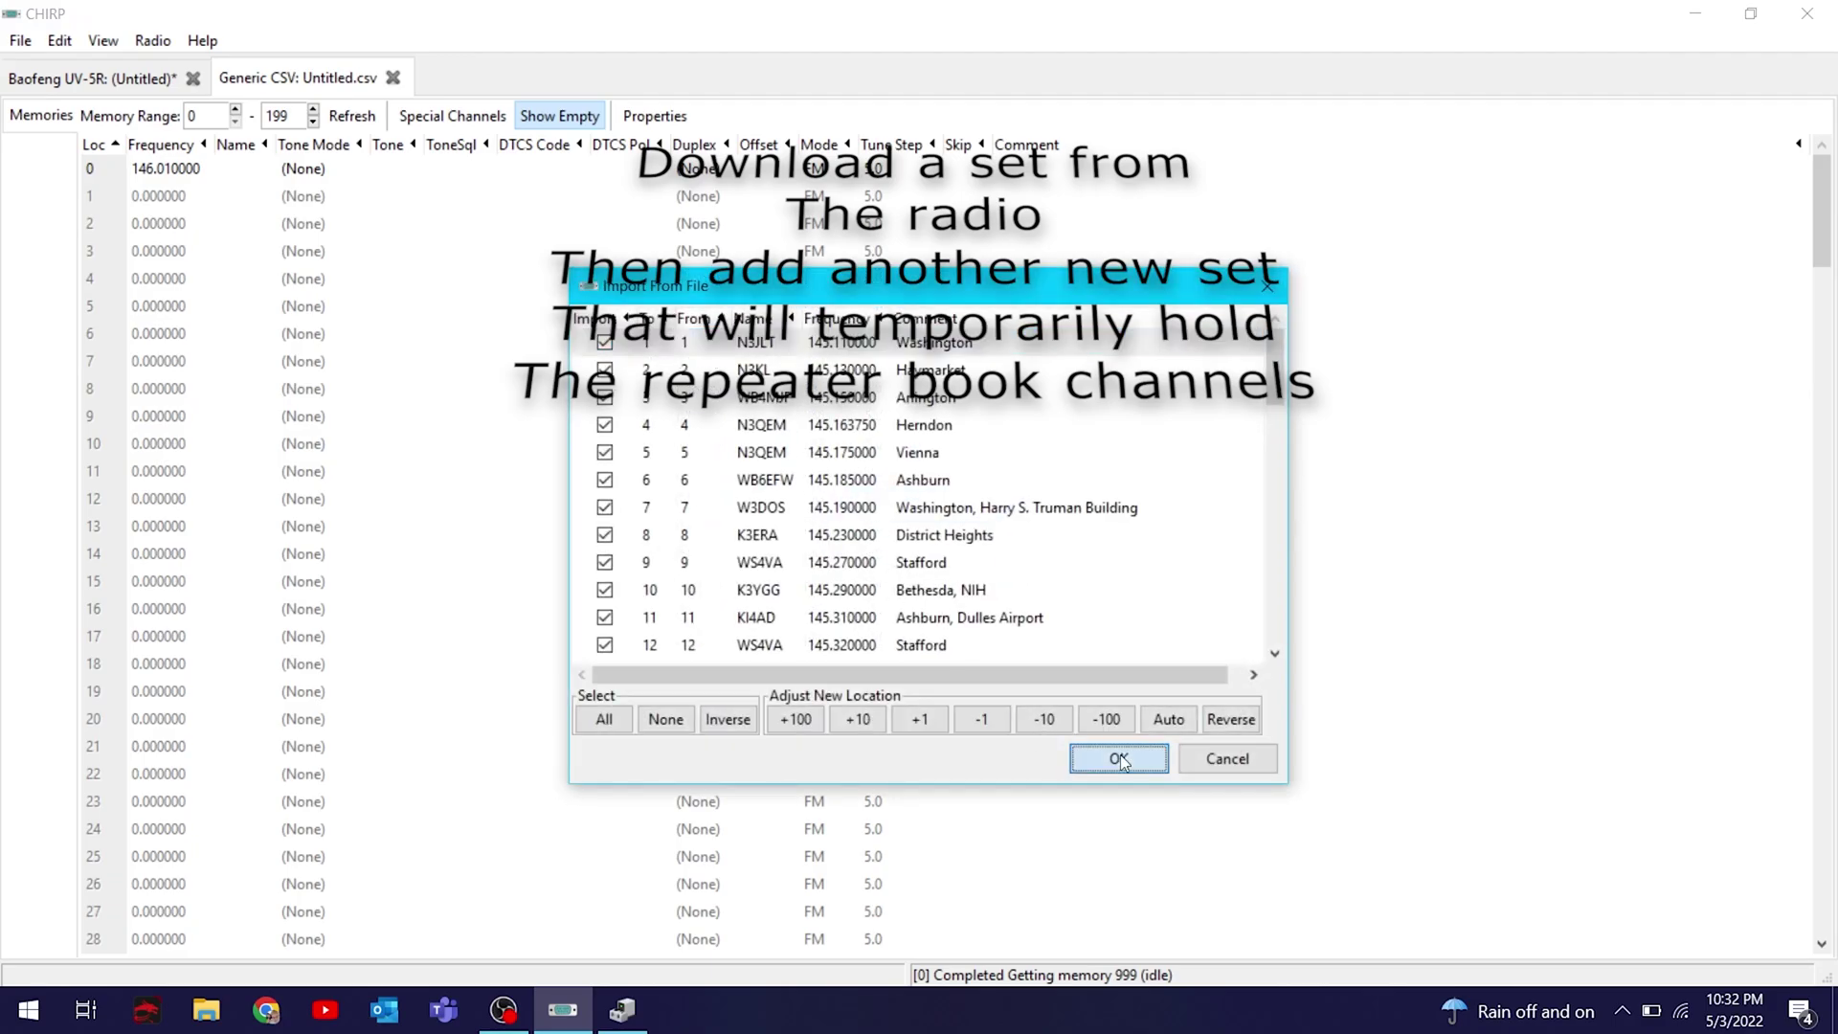
left_click(1153, 622)
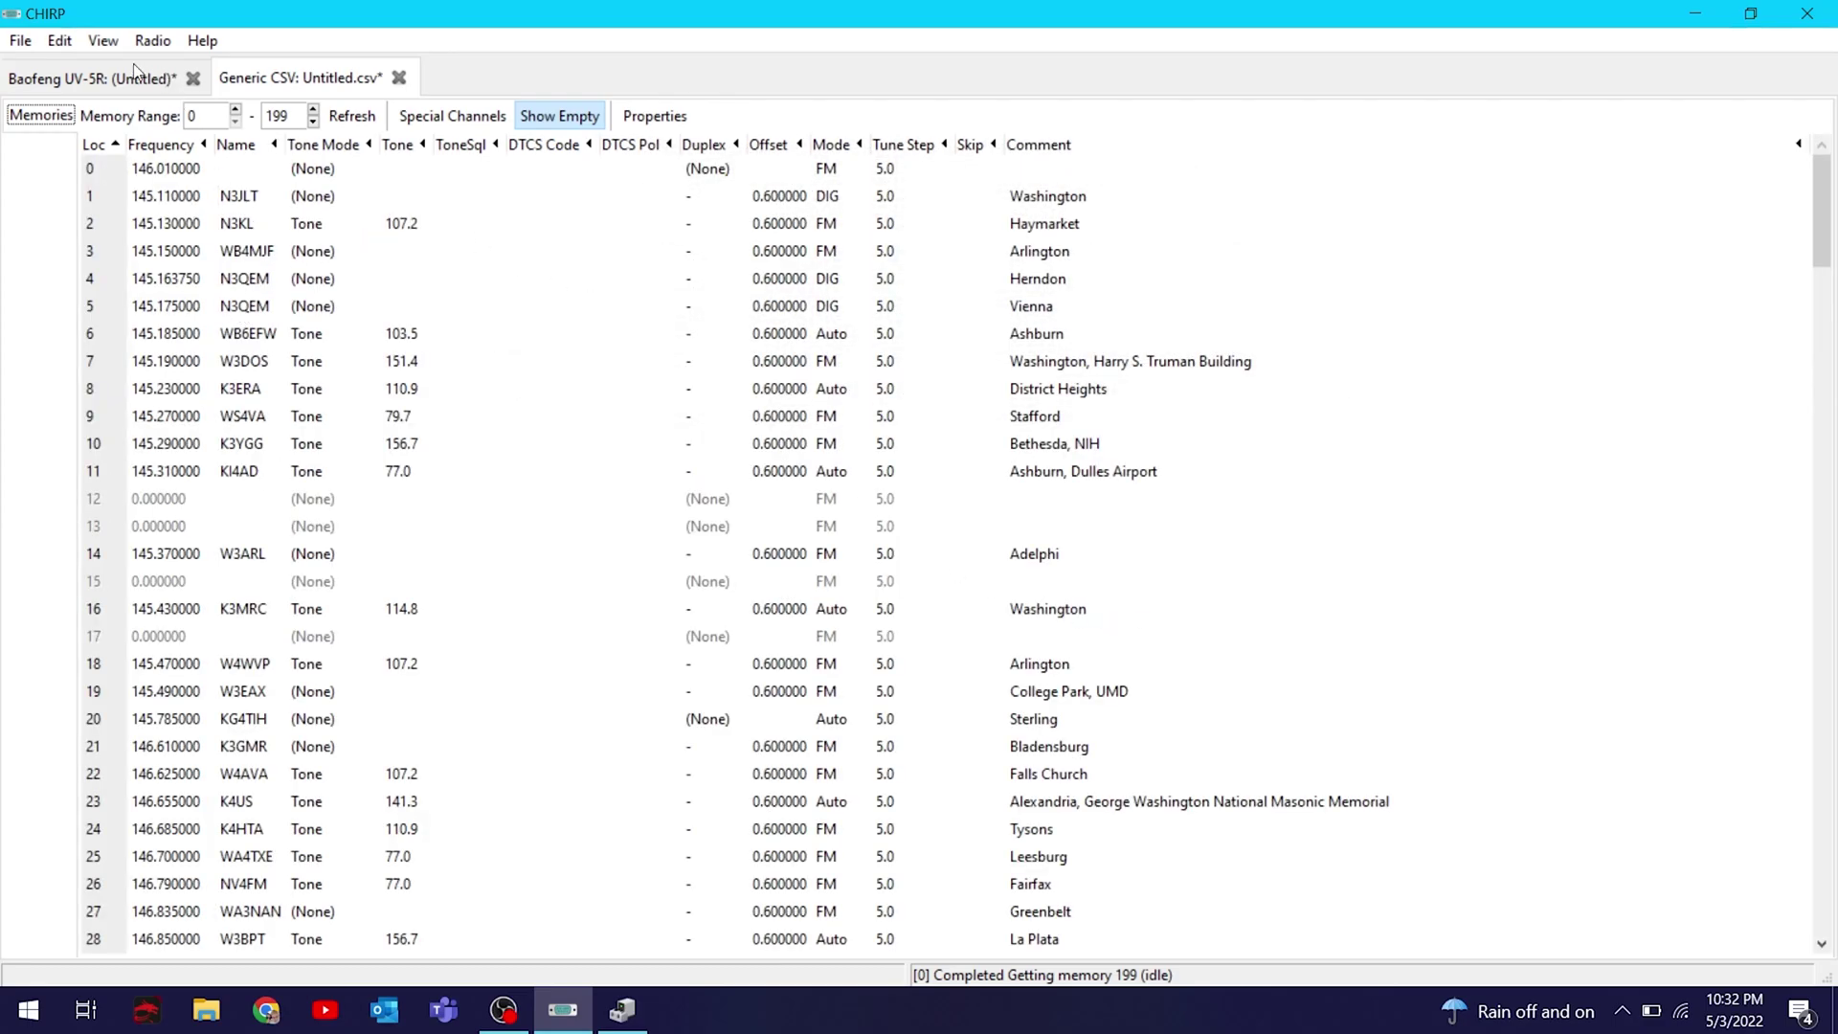
left_click_drag(186, 175, 218, 235)
Delete the repeater channels in locations 53 through 74 from the Baofeng UV-5R memory list
left_click(78, 79)
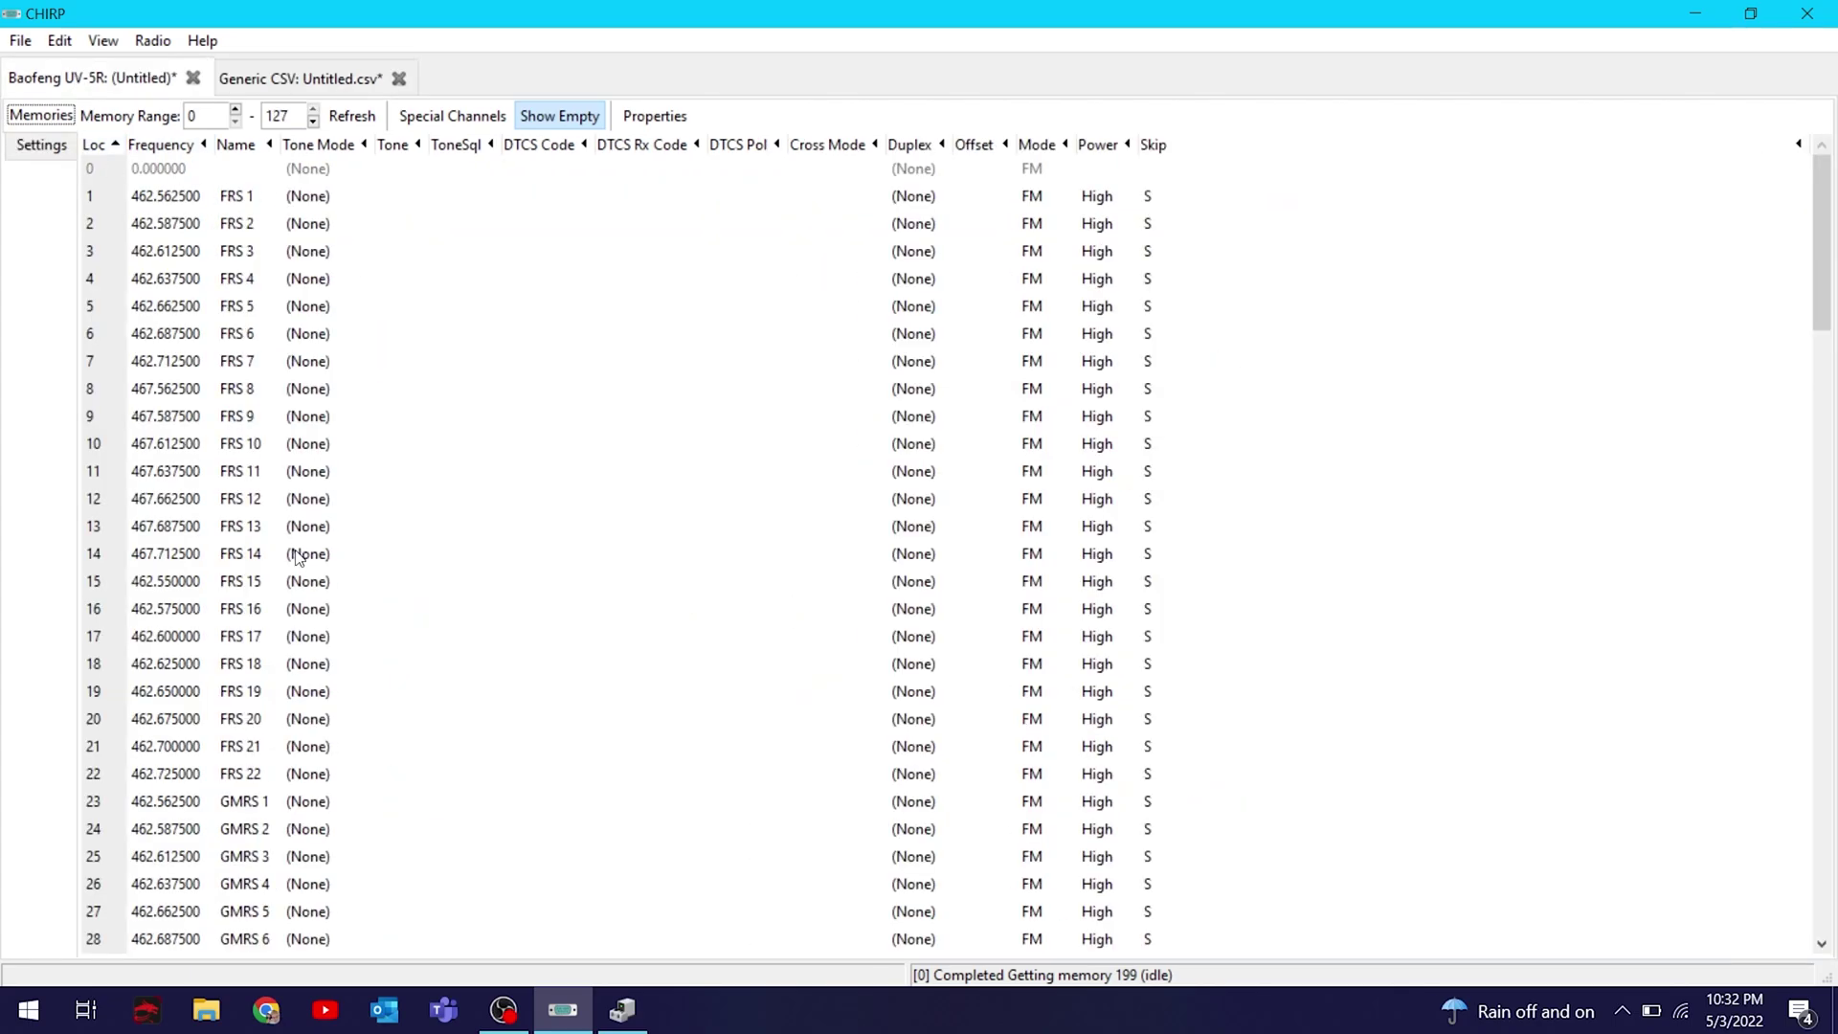
scroll(296, 558, "down", 18)
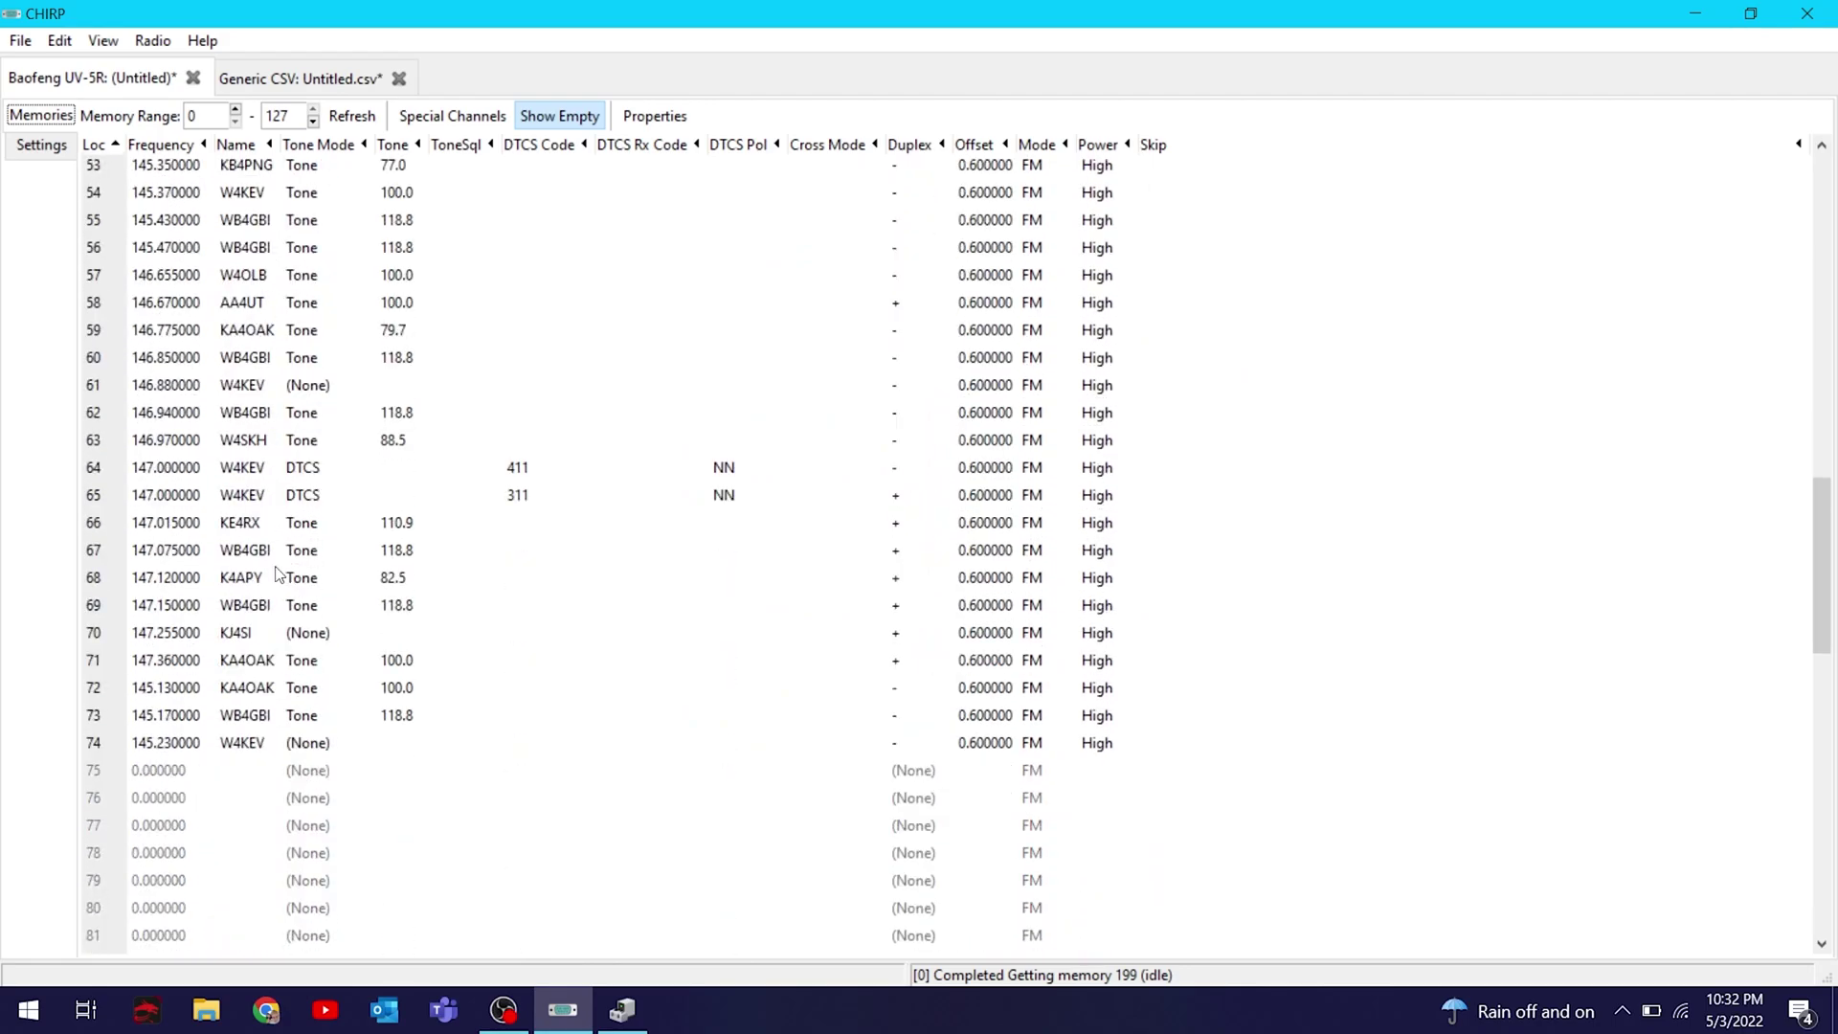
left_click(283, 735)
scroll(284, 735, "up", 6)
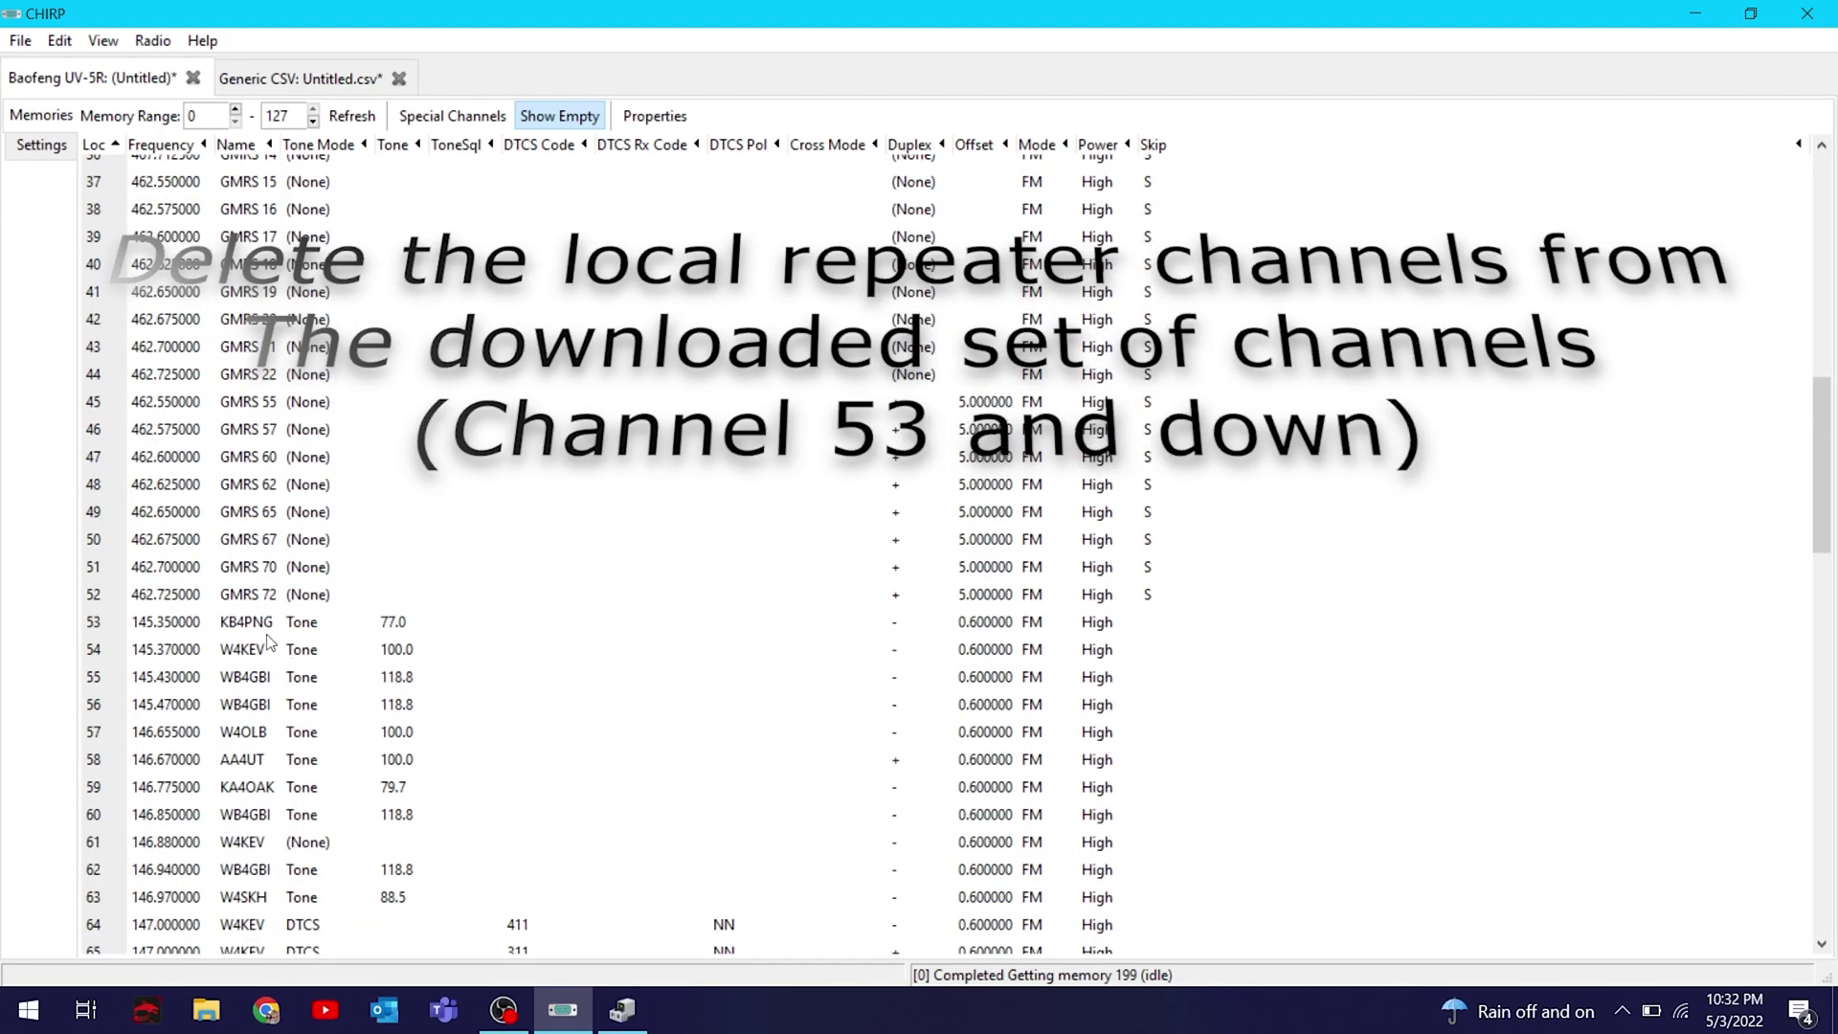
left_click(267, 629, "shift")
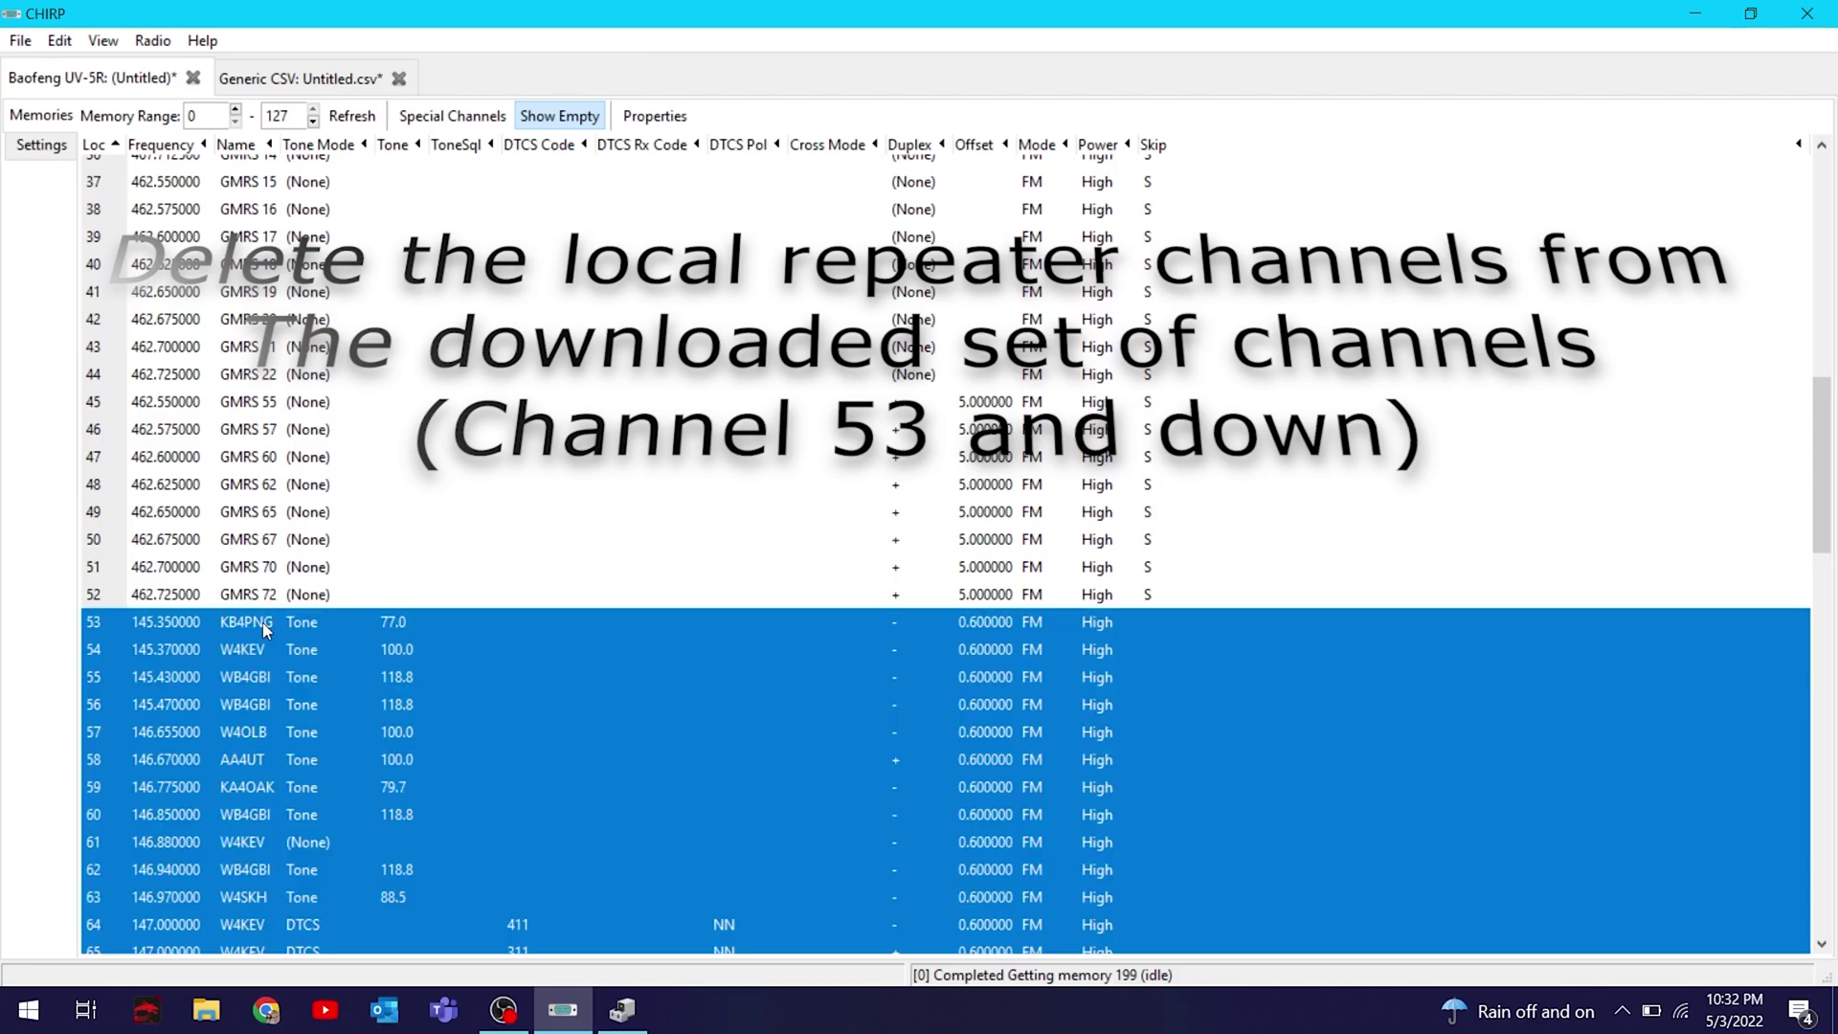
key("Delete")
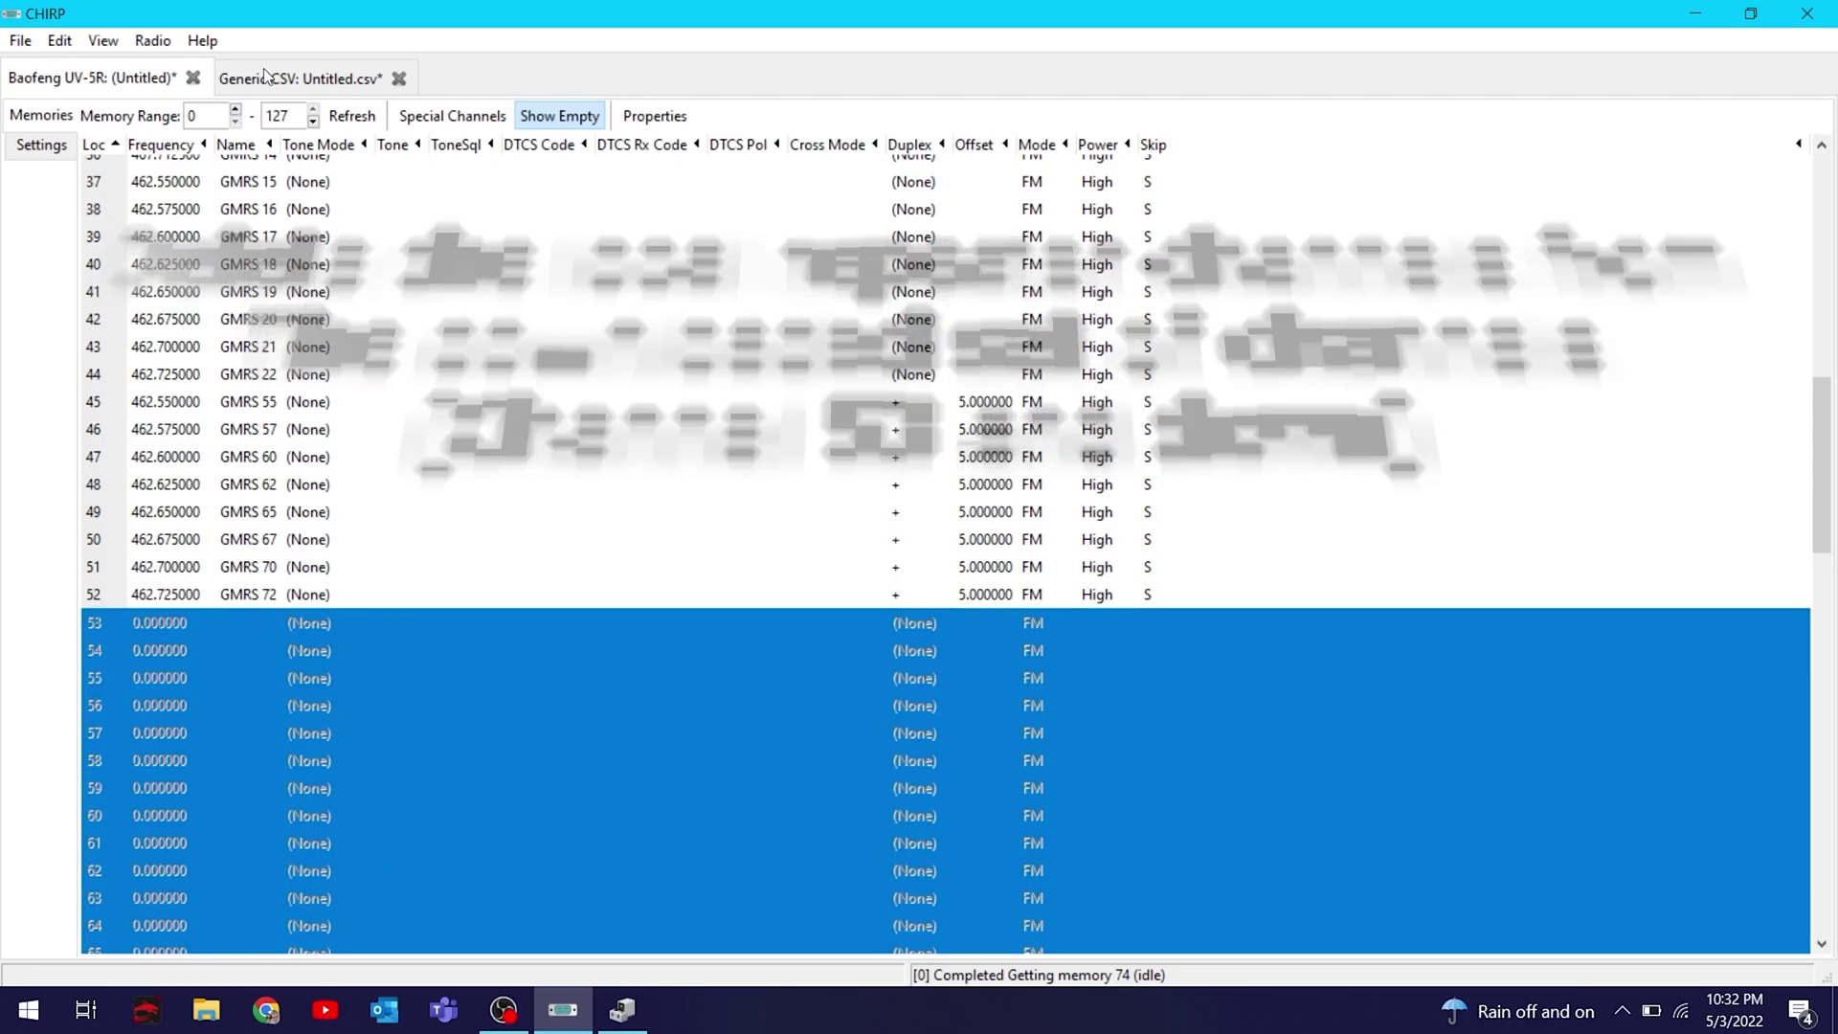
Copy memories 0 through 50 from the Generic CSV list
left_click(306, 80)
left_click(192, 172)
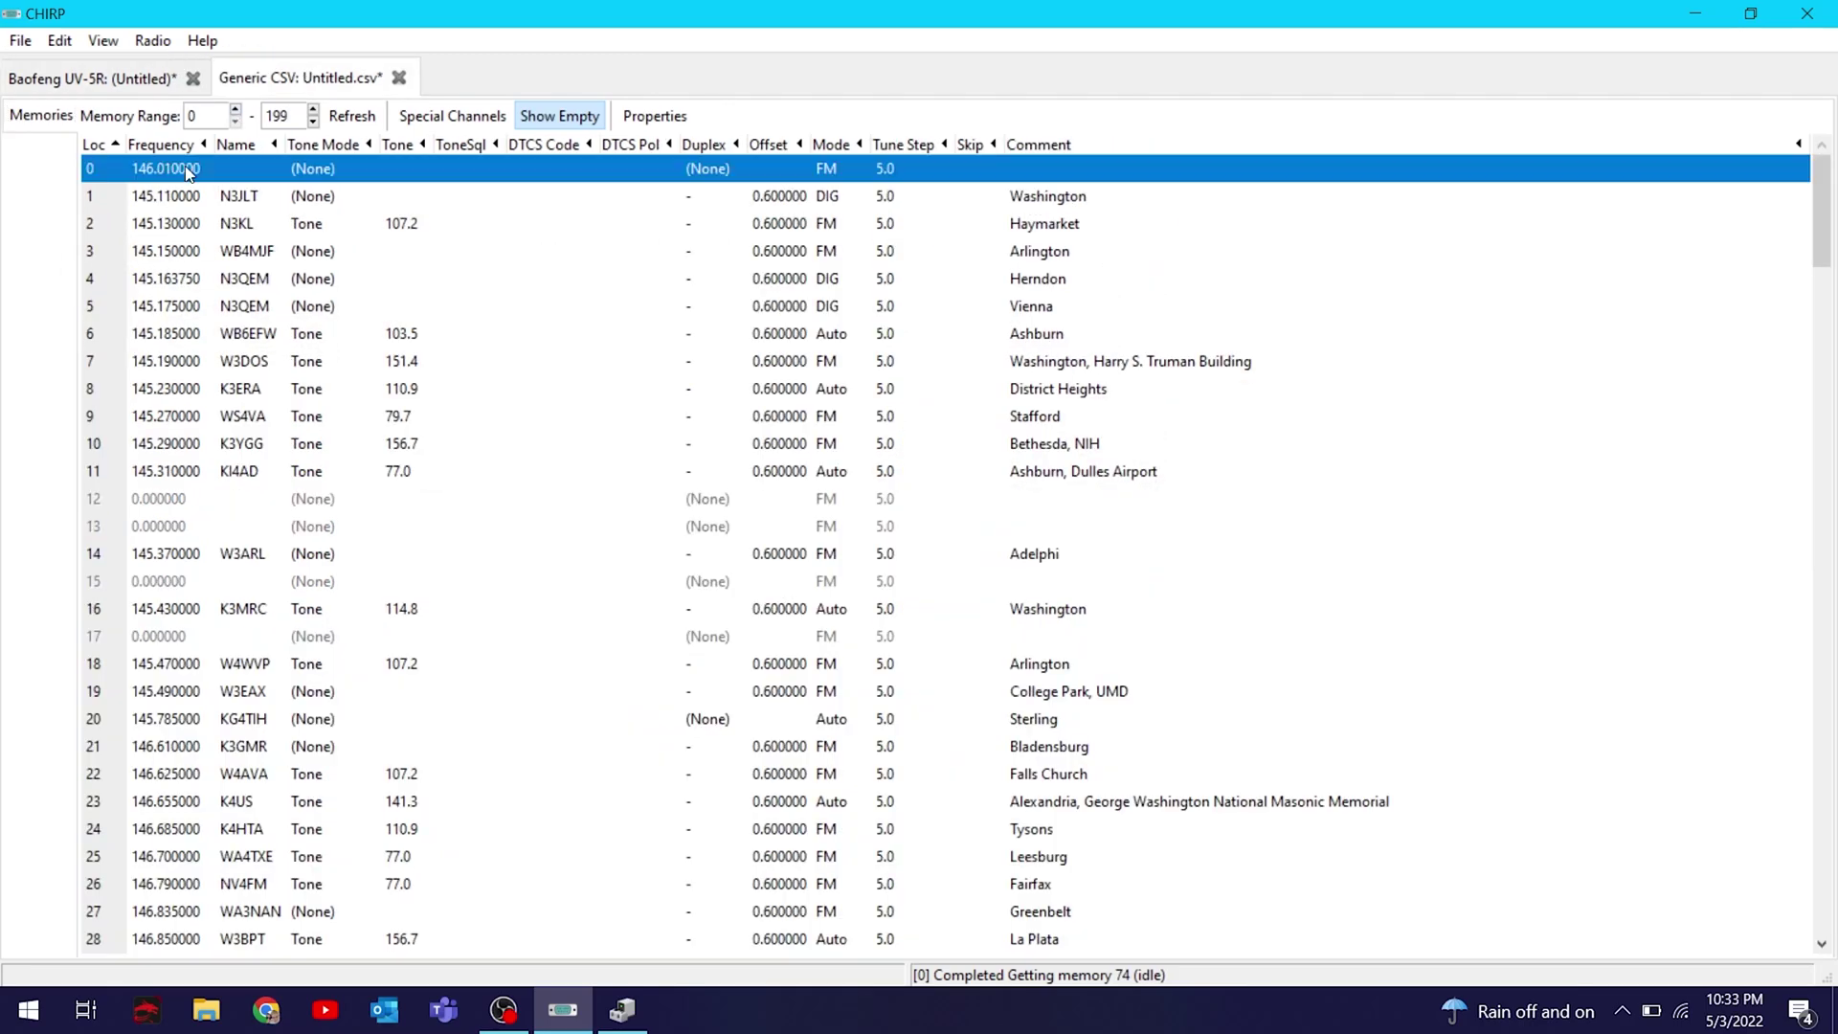
scroll(269, 641, "down", 14)
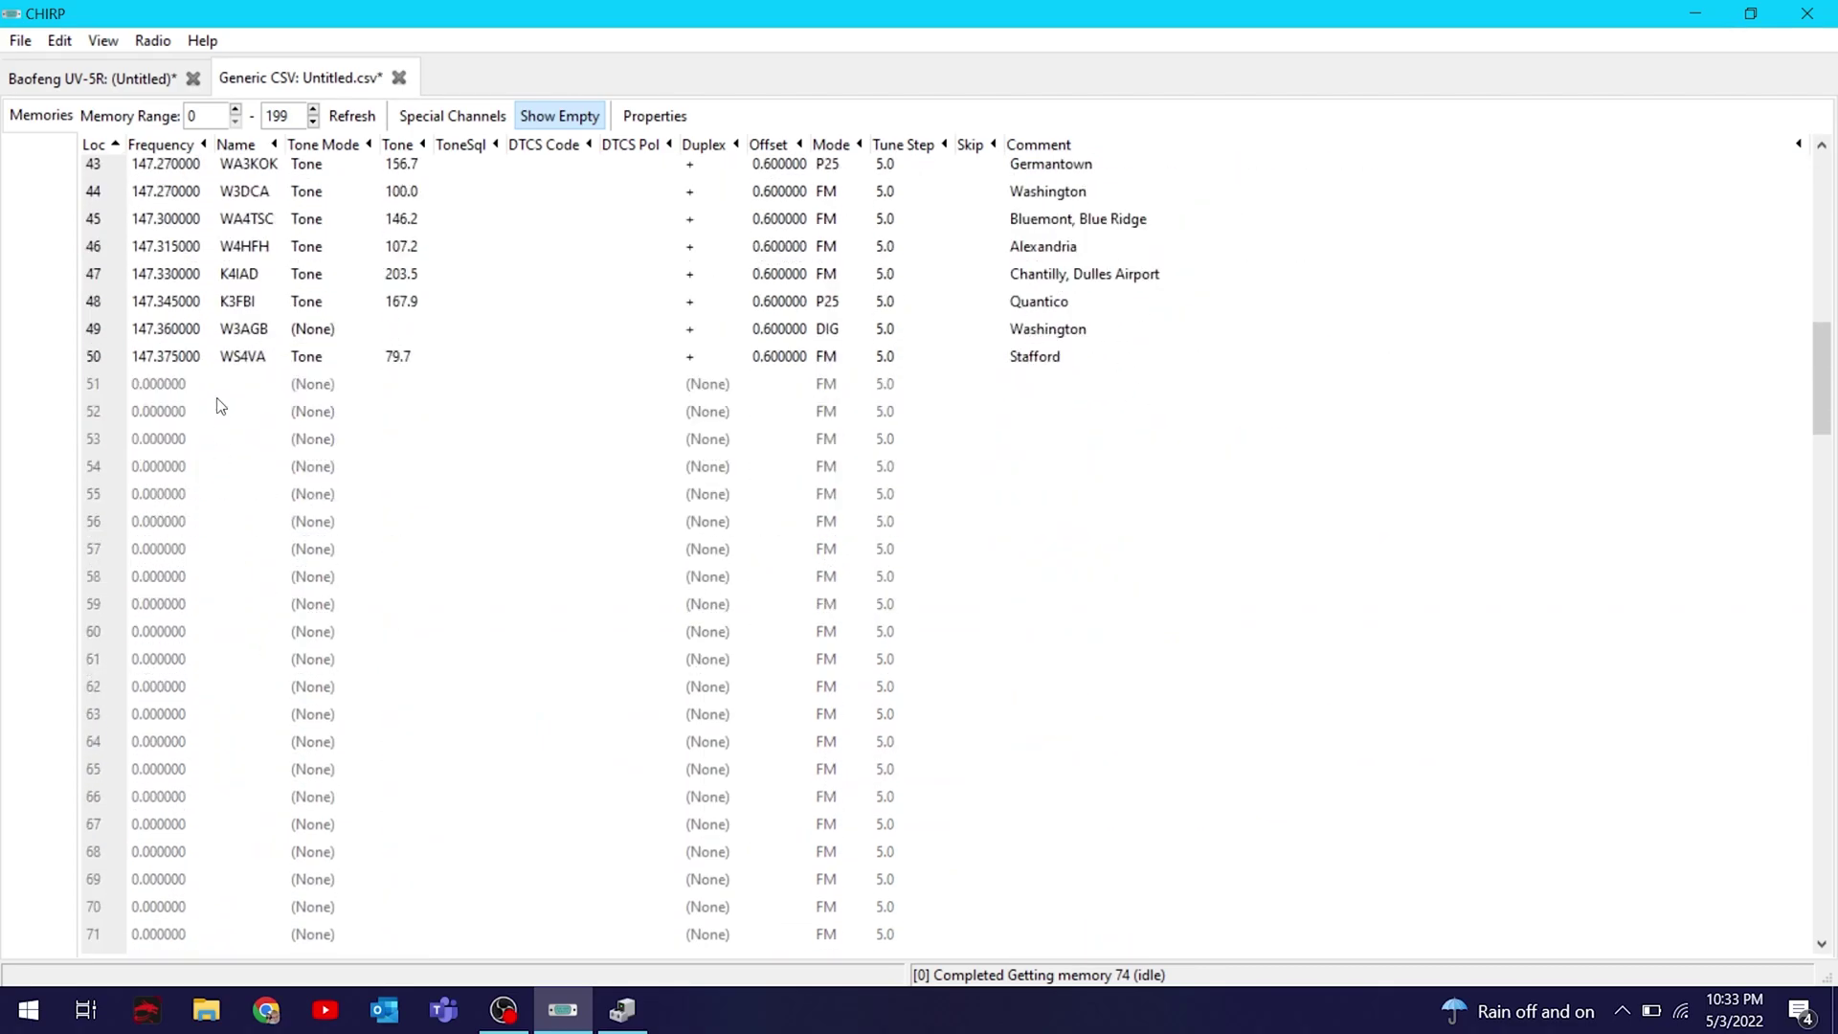
left_click(223, 365, "shift")
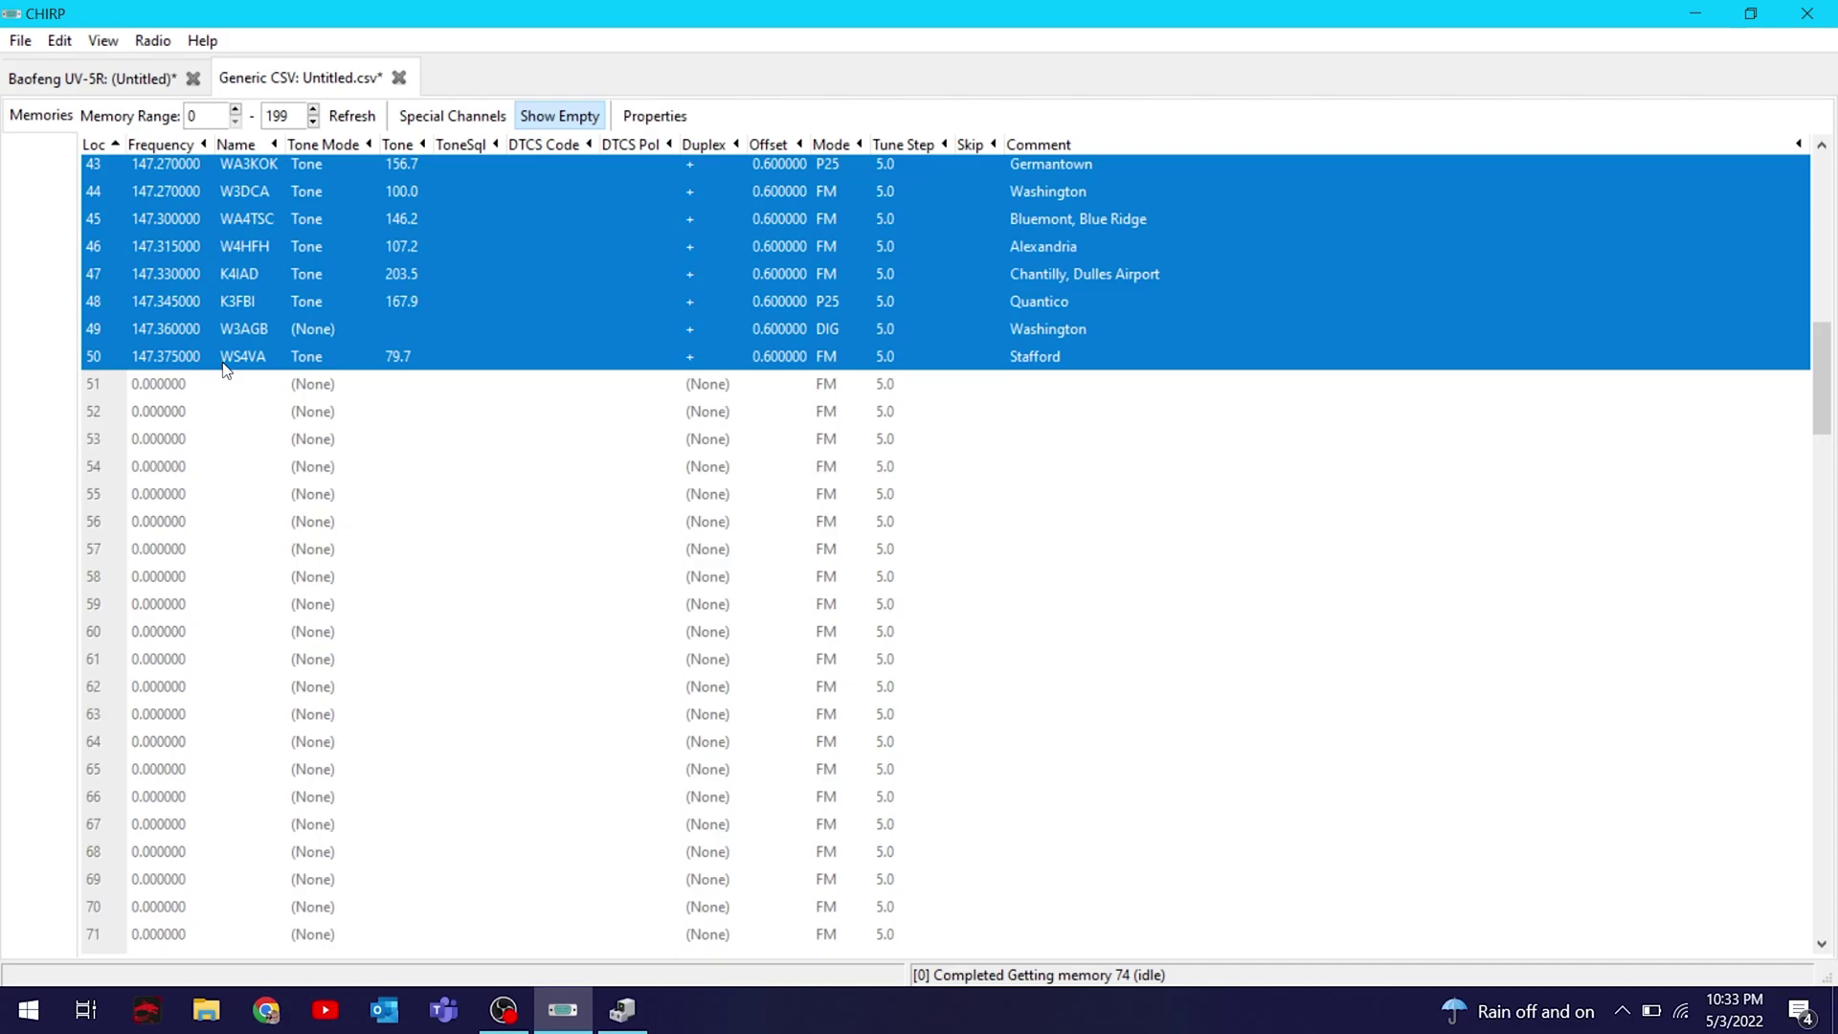
left_click(230, 229)
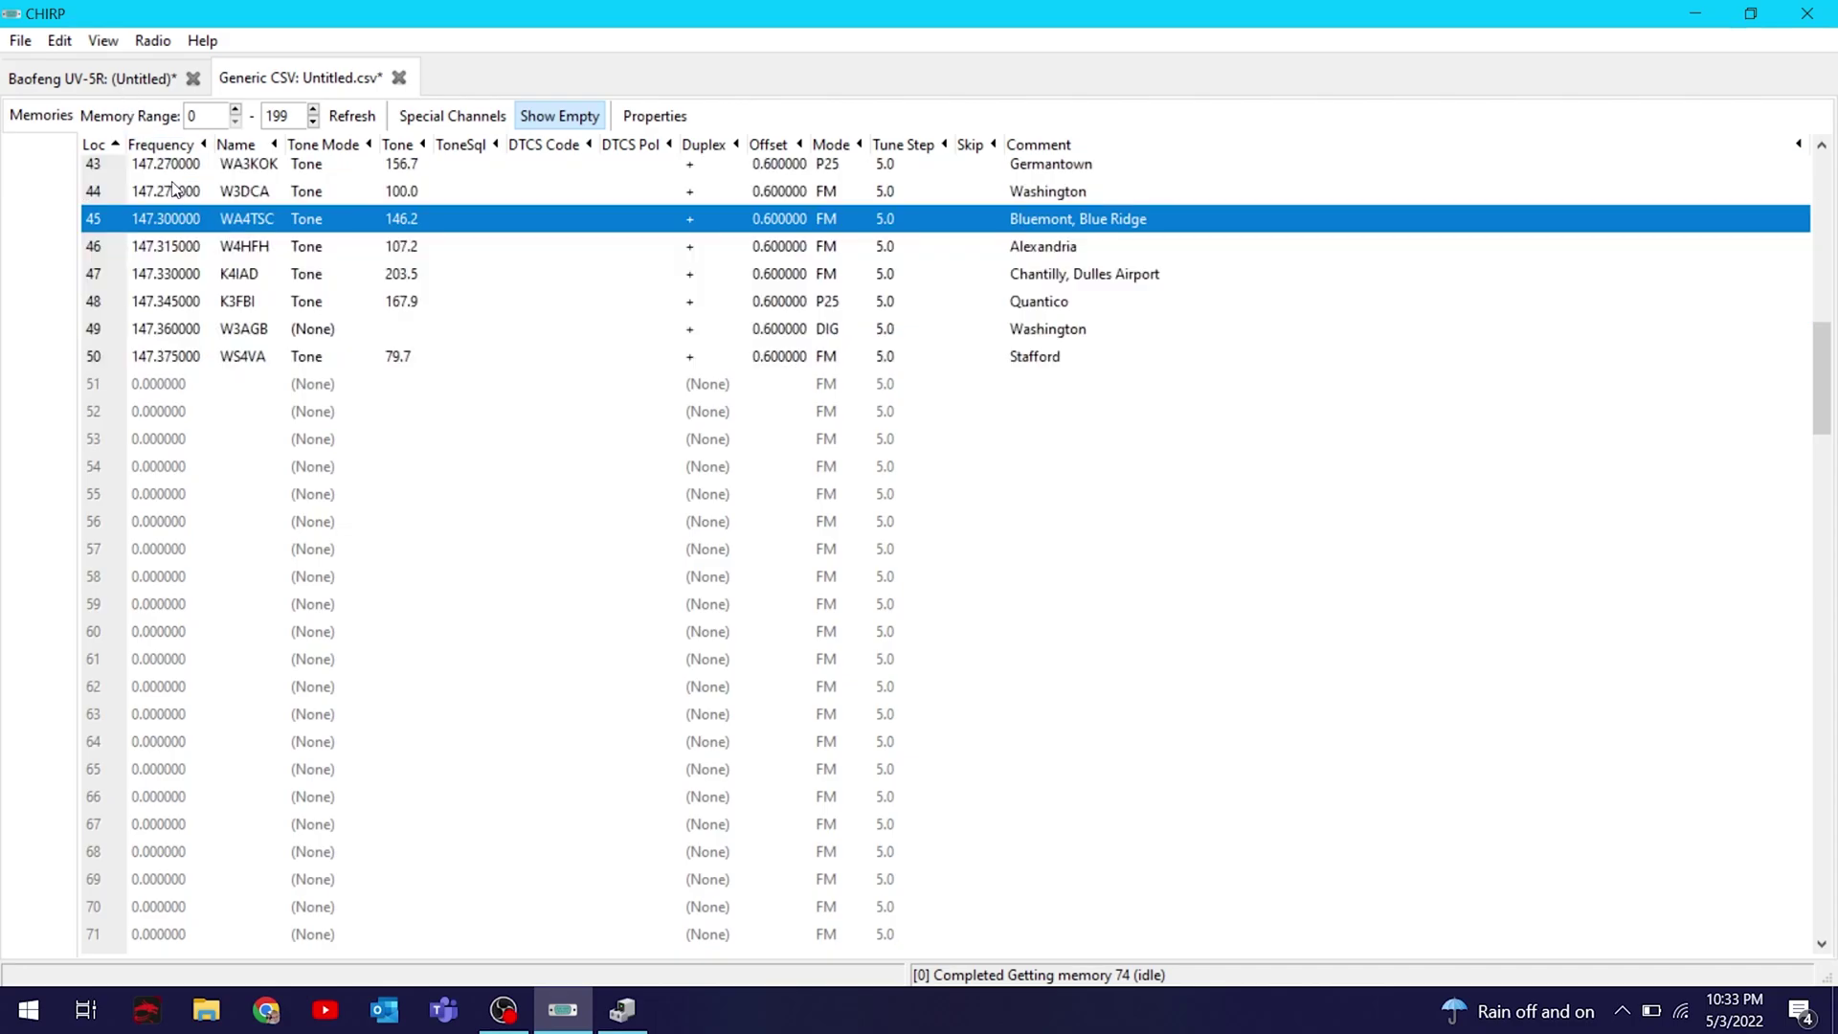
Paste the copied repeater memories into the Baofeng UV-5R list starting at location 53, accepting every incompatible-memory notice
left_click(136, 83)
left_click(176, 620)
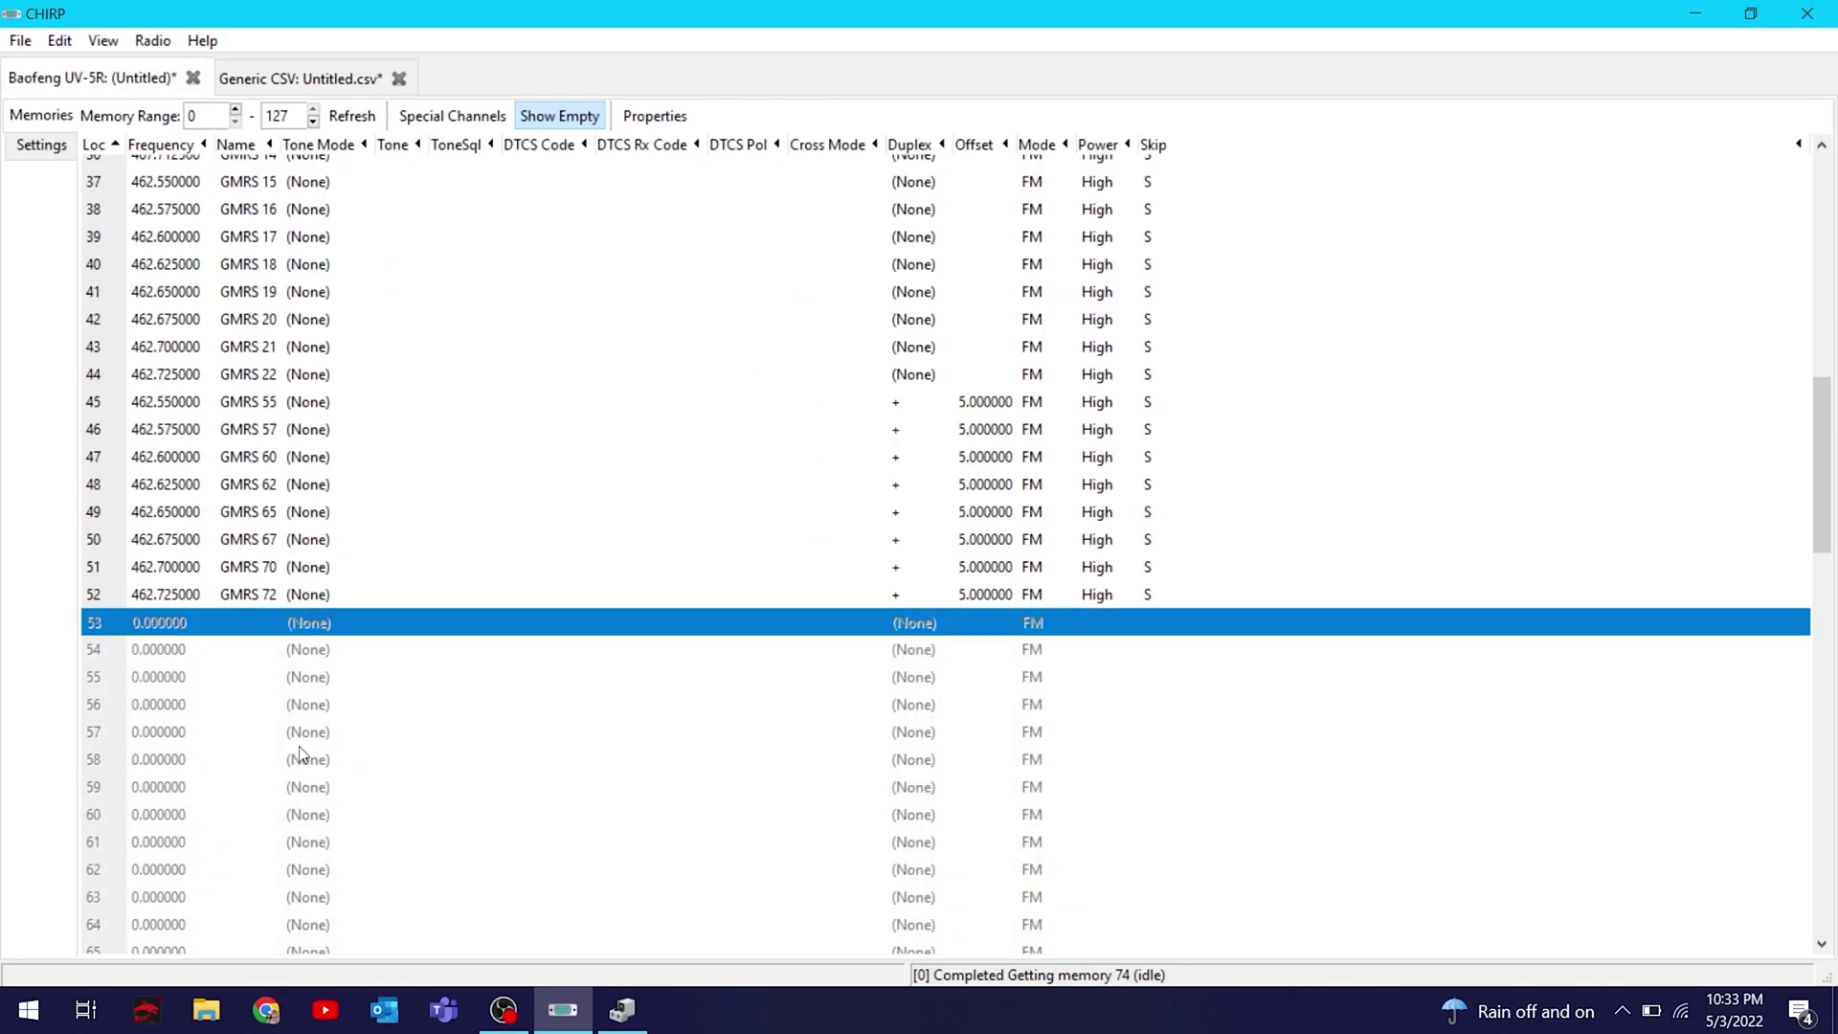
key("ctrl+v")
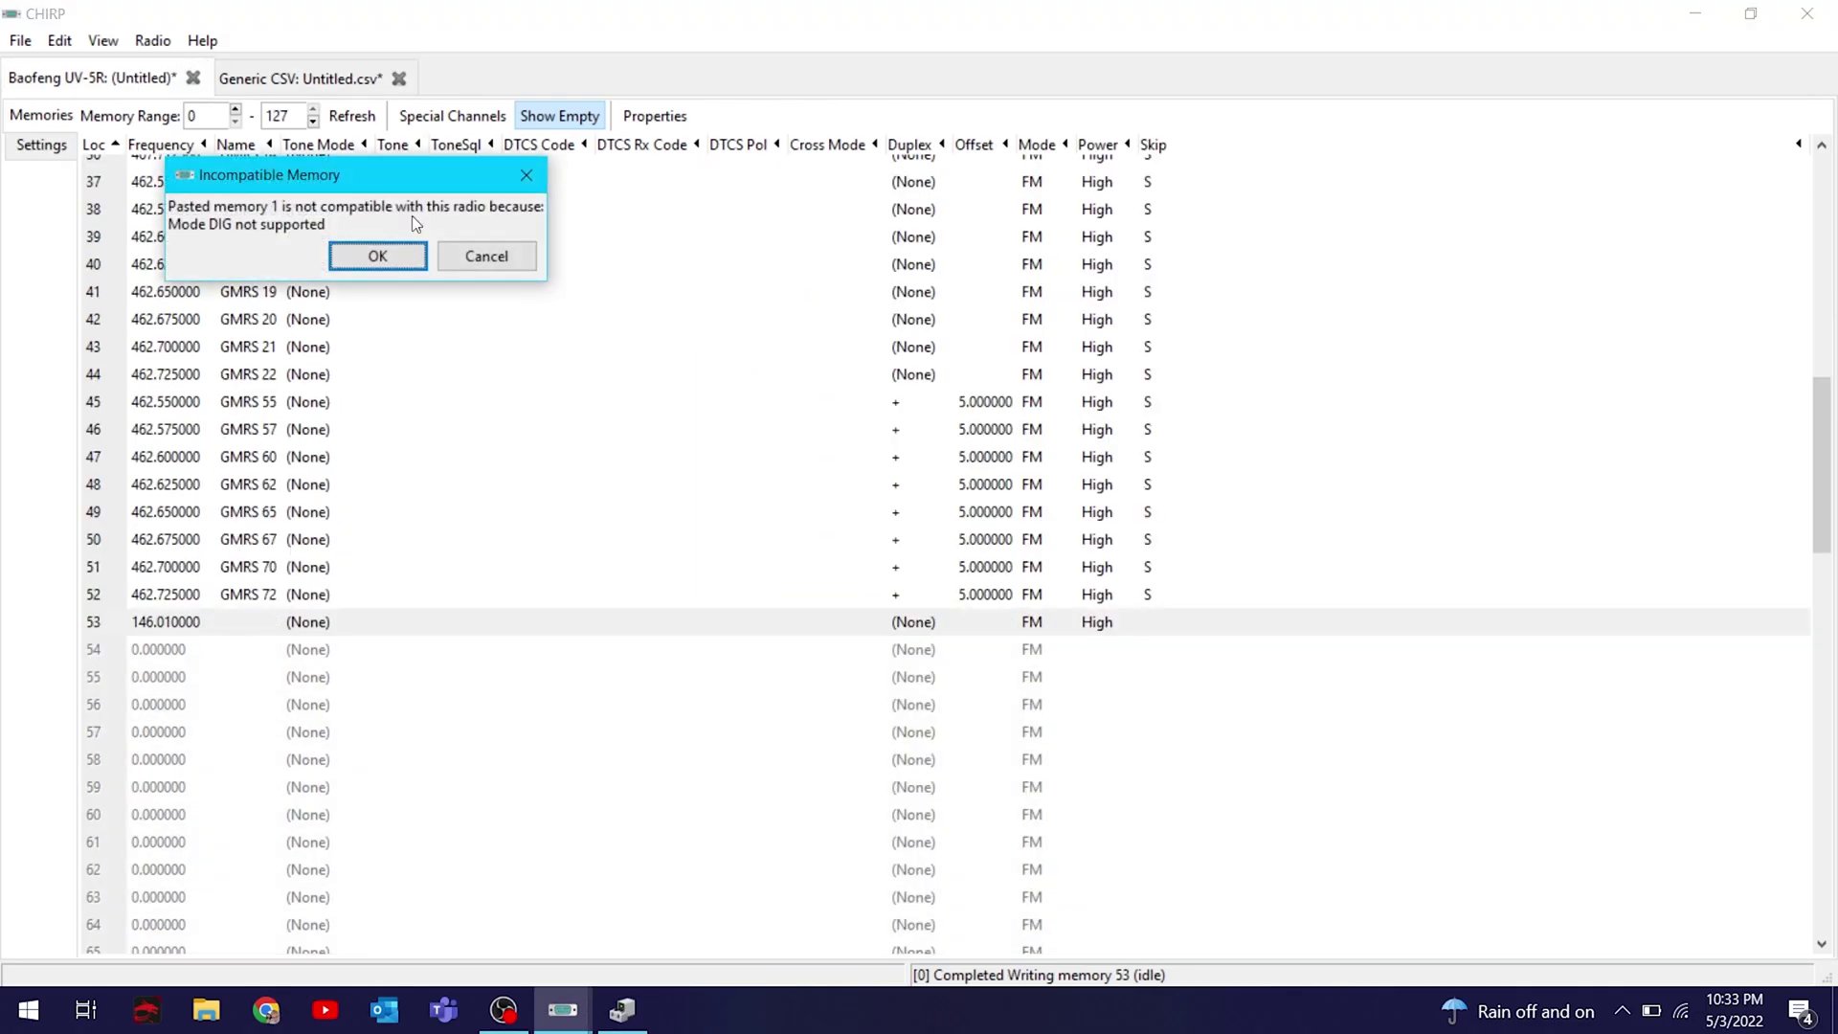
left_click(378, 256)
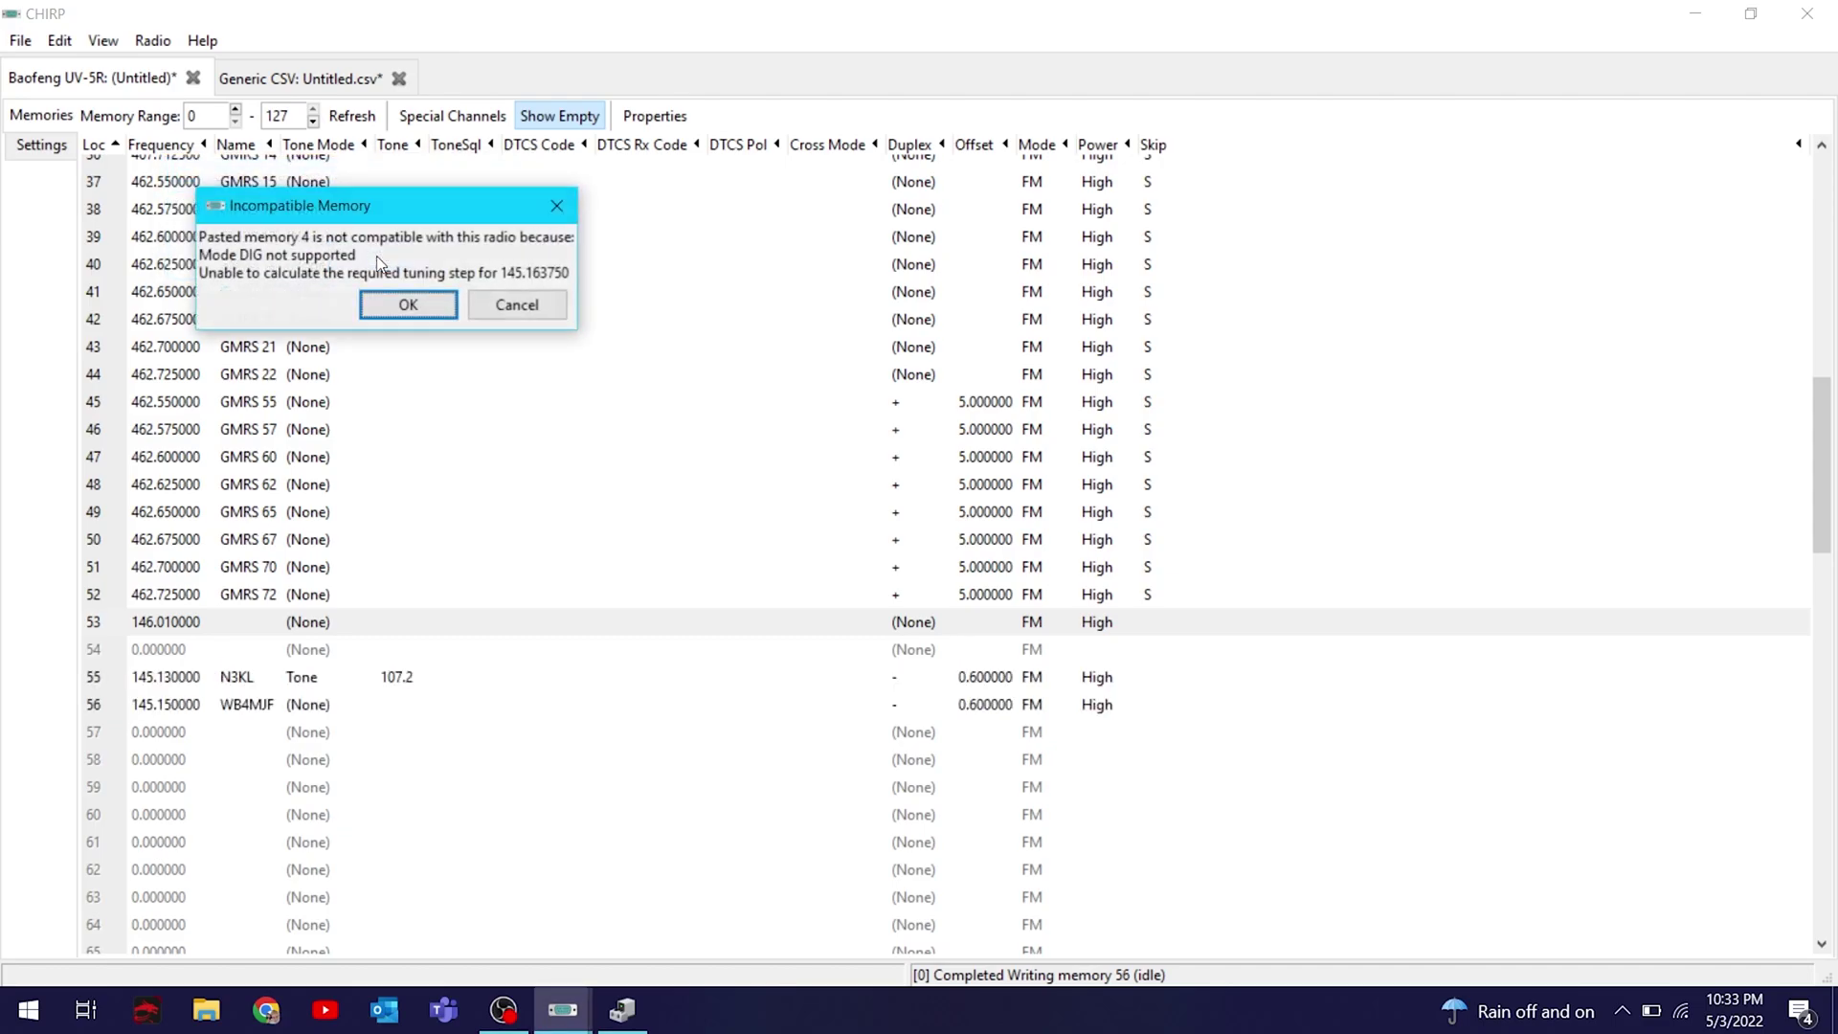
left_click(407, 305)
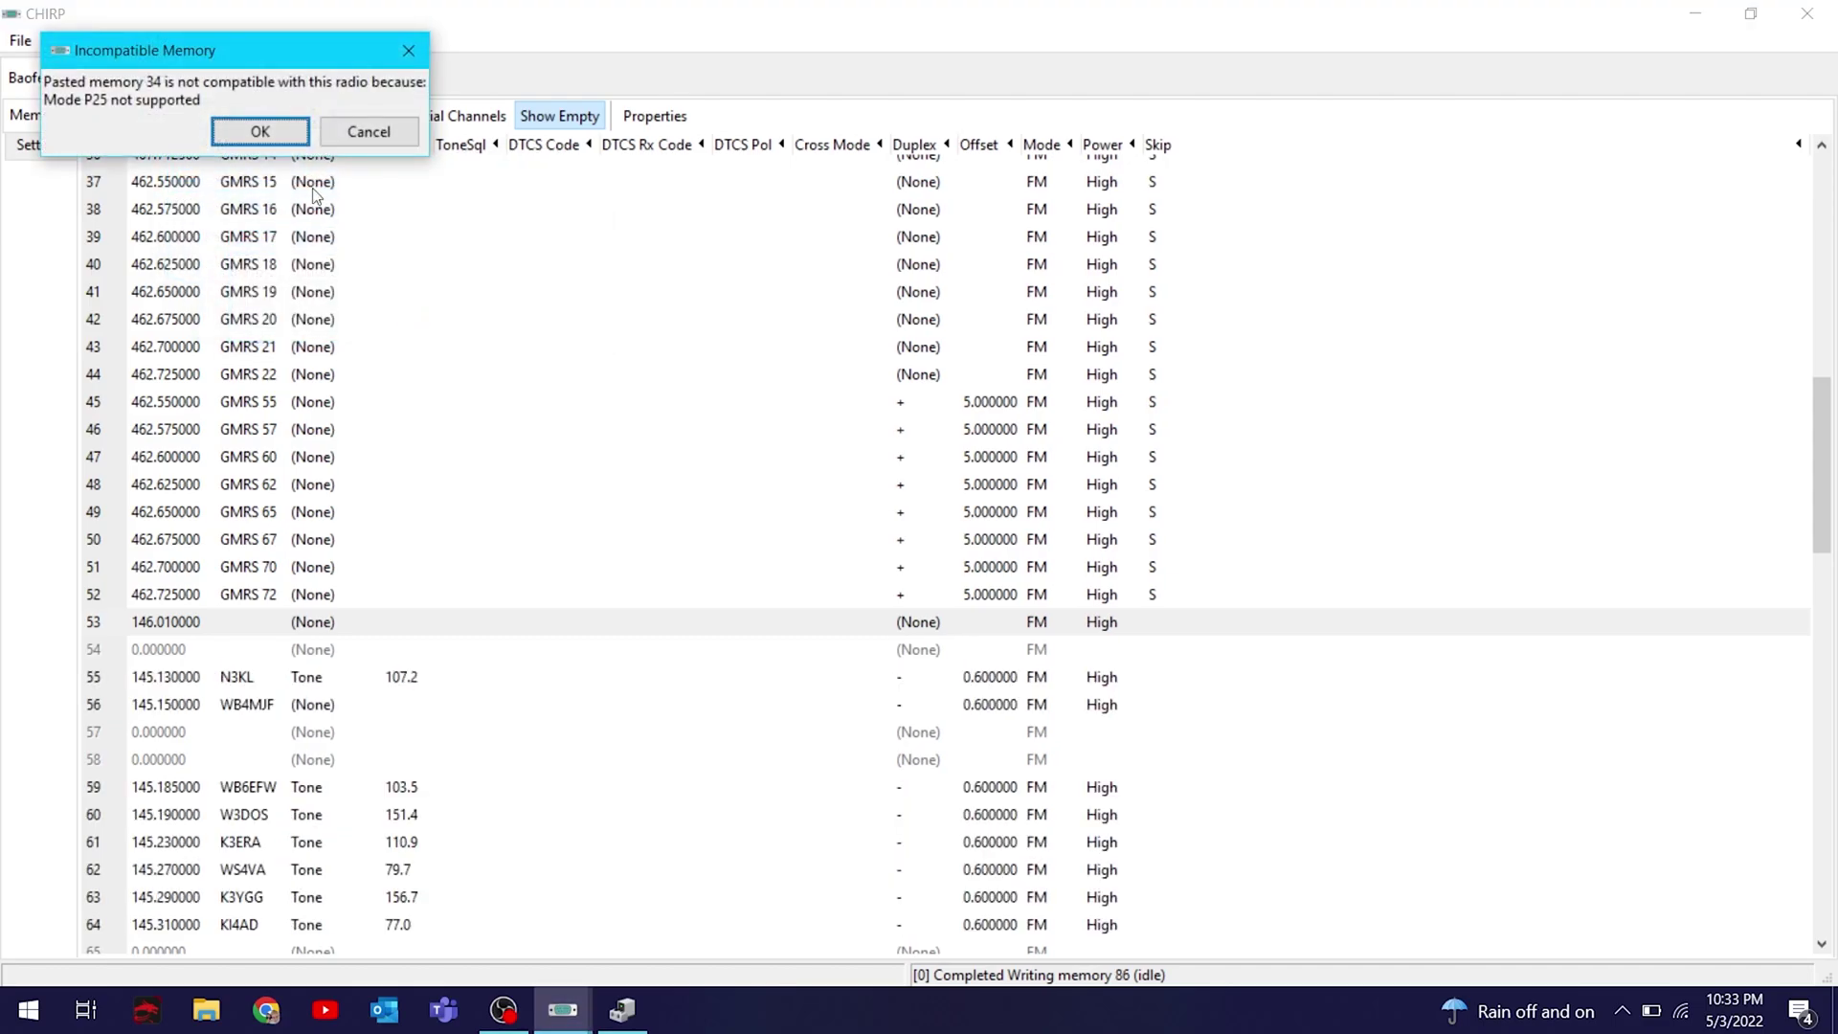
left_click(272, 136)
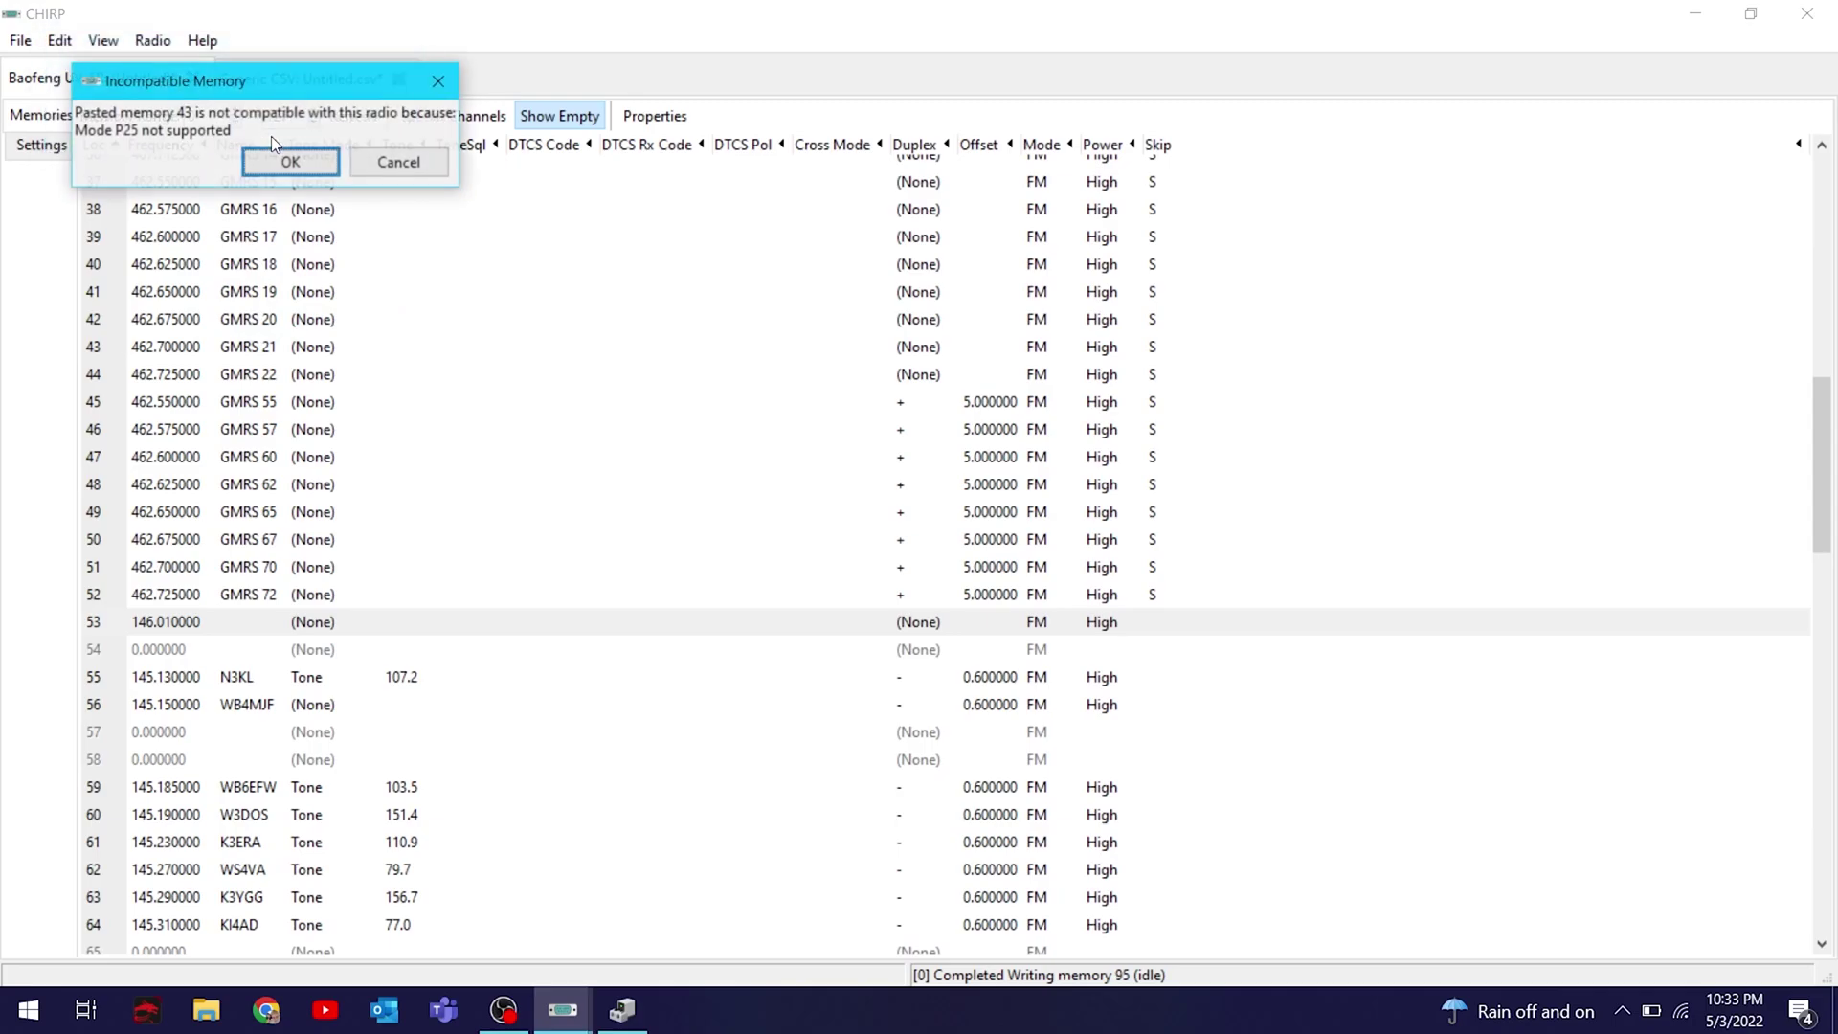
left_click(303, 171)
left_click(352, 223)
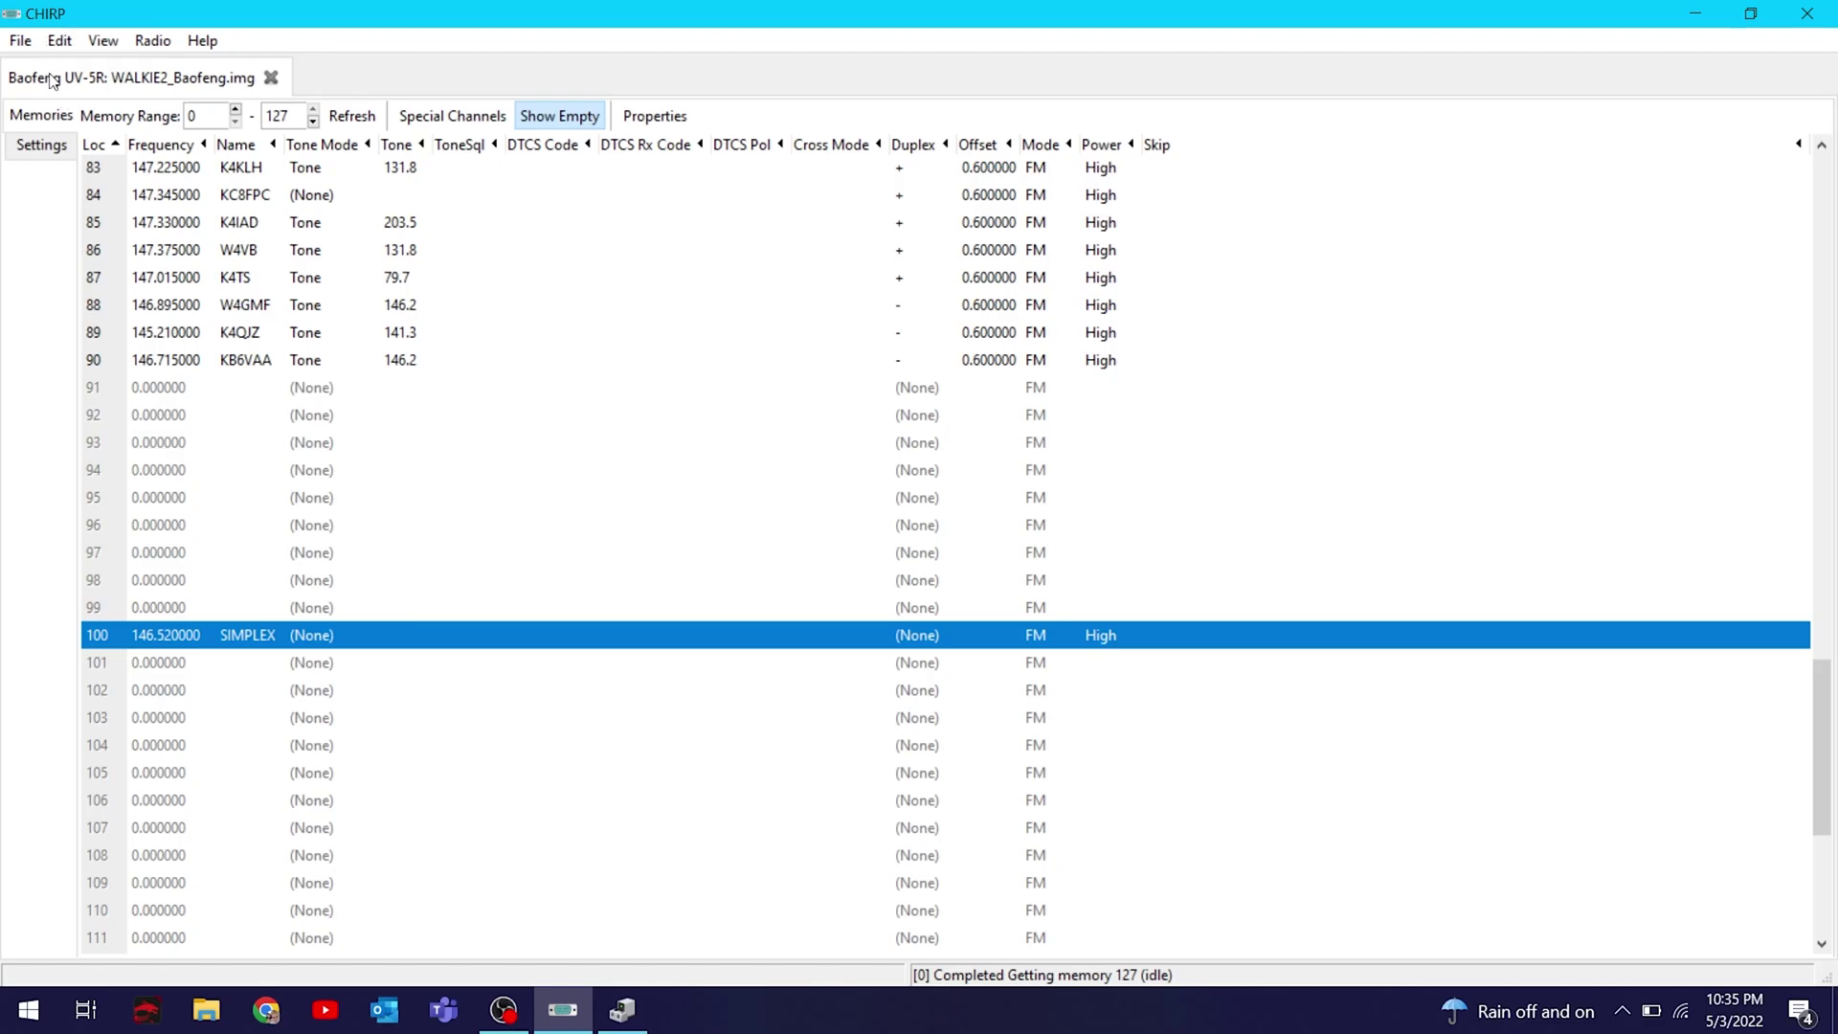
Upload the WALKIE2_Baofeng.img memories to the Baofeng UV-5R radio through COM5
left_click(149, 42)
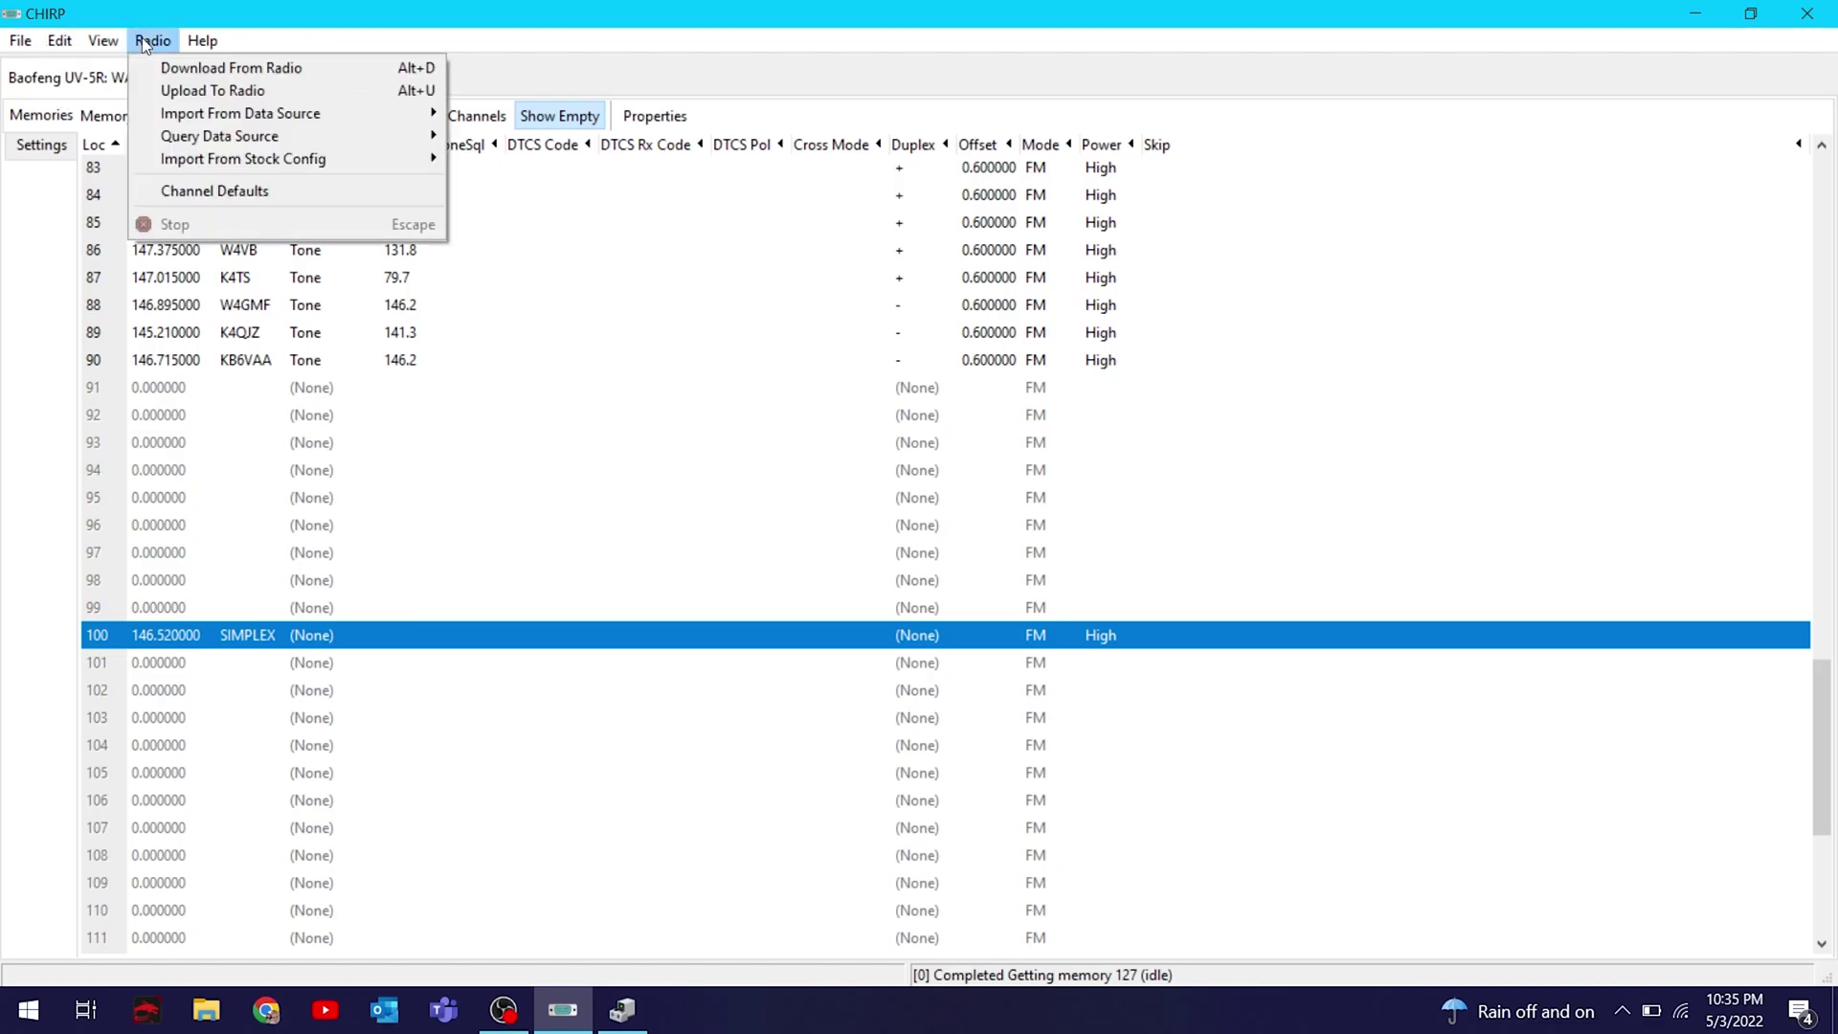
left_click(202, 92)
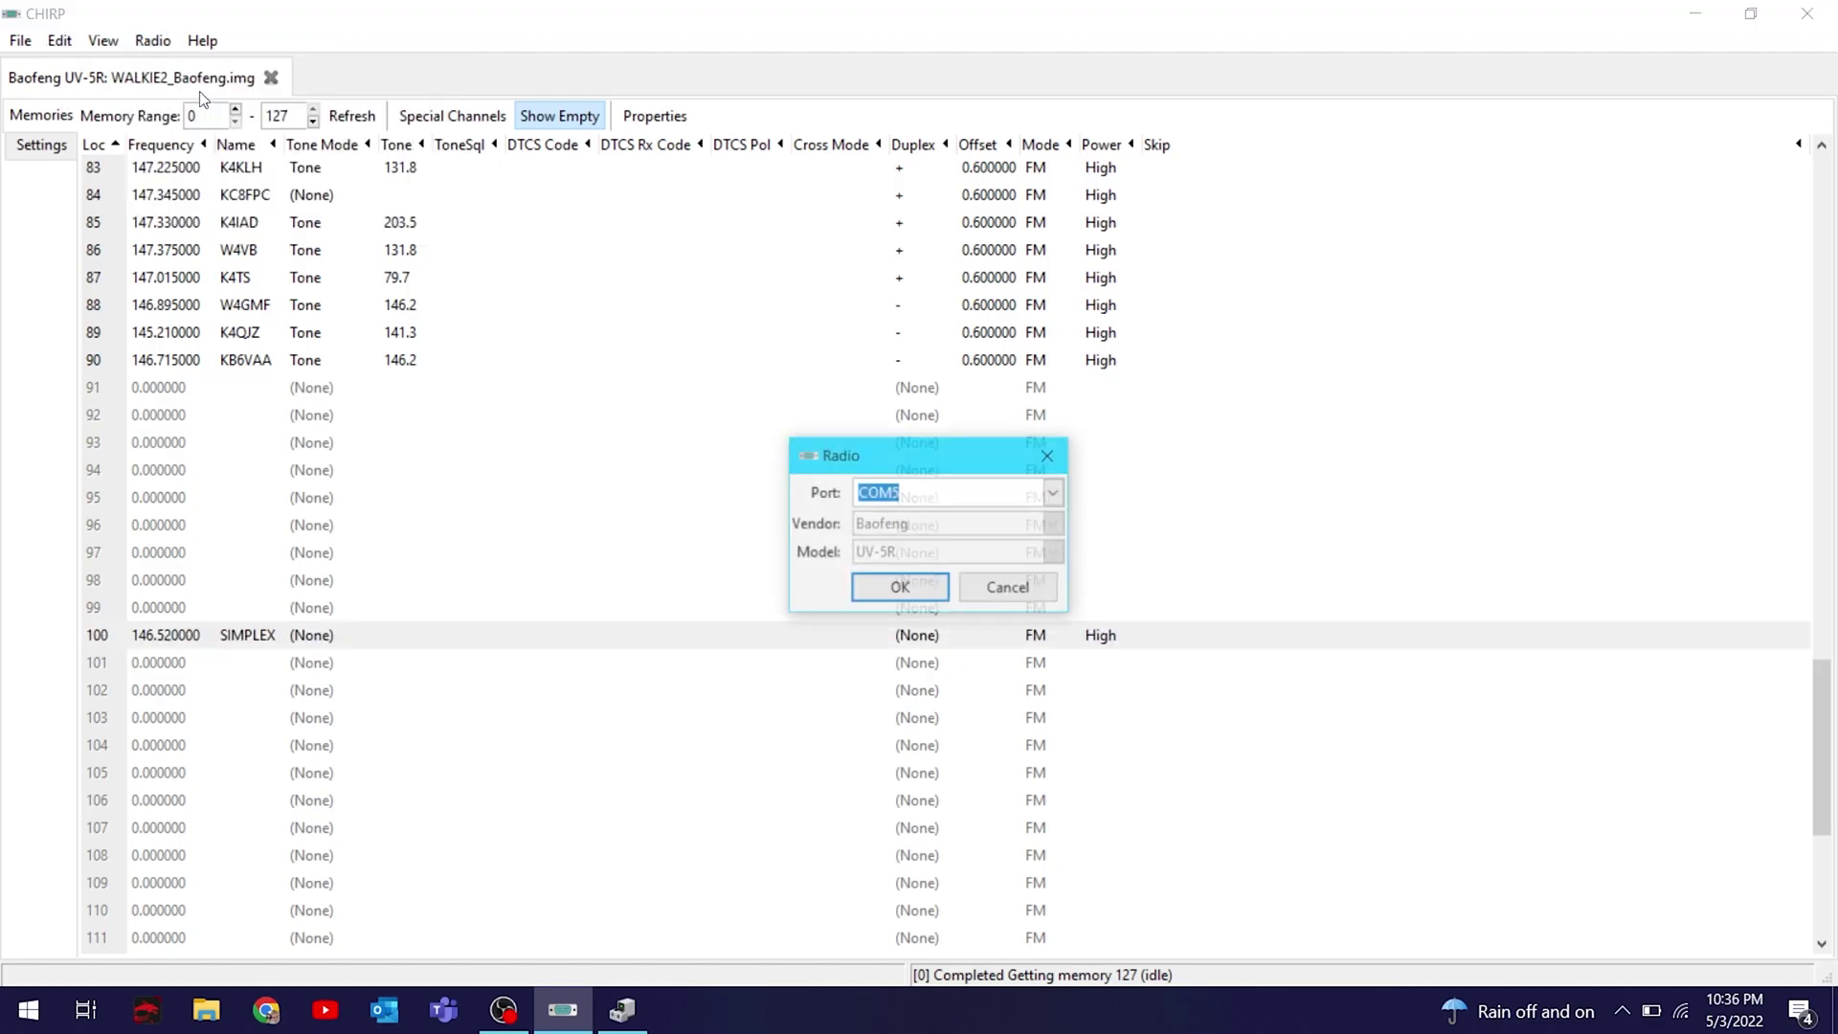
left_click(902, 588)
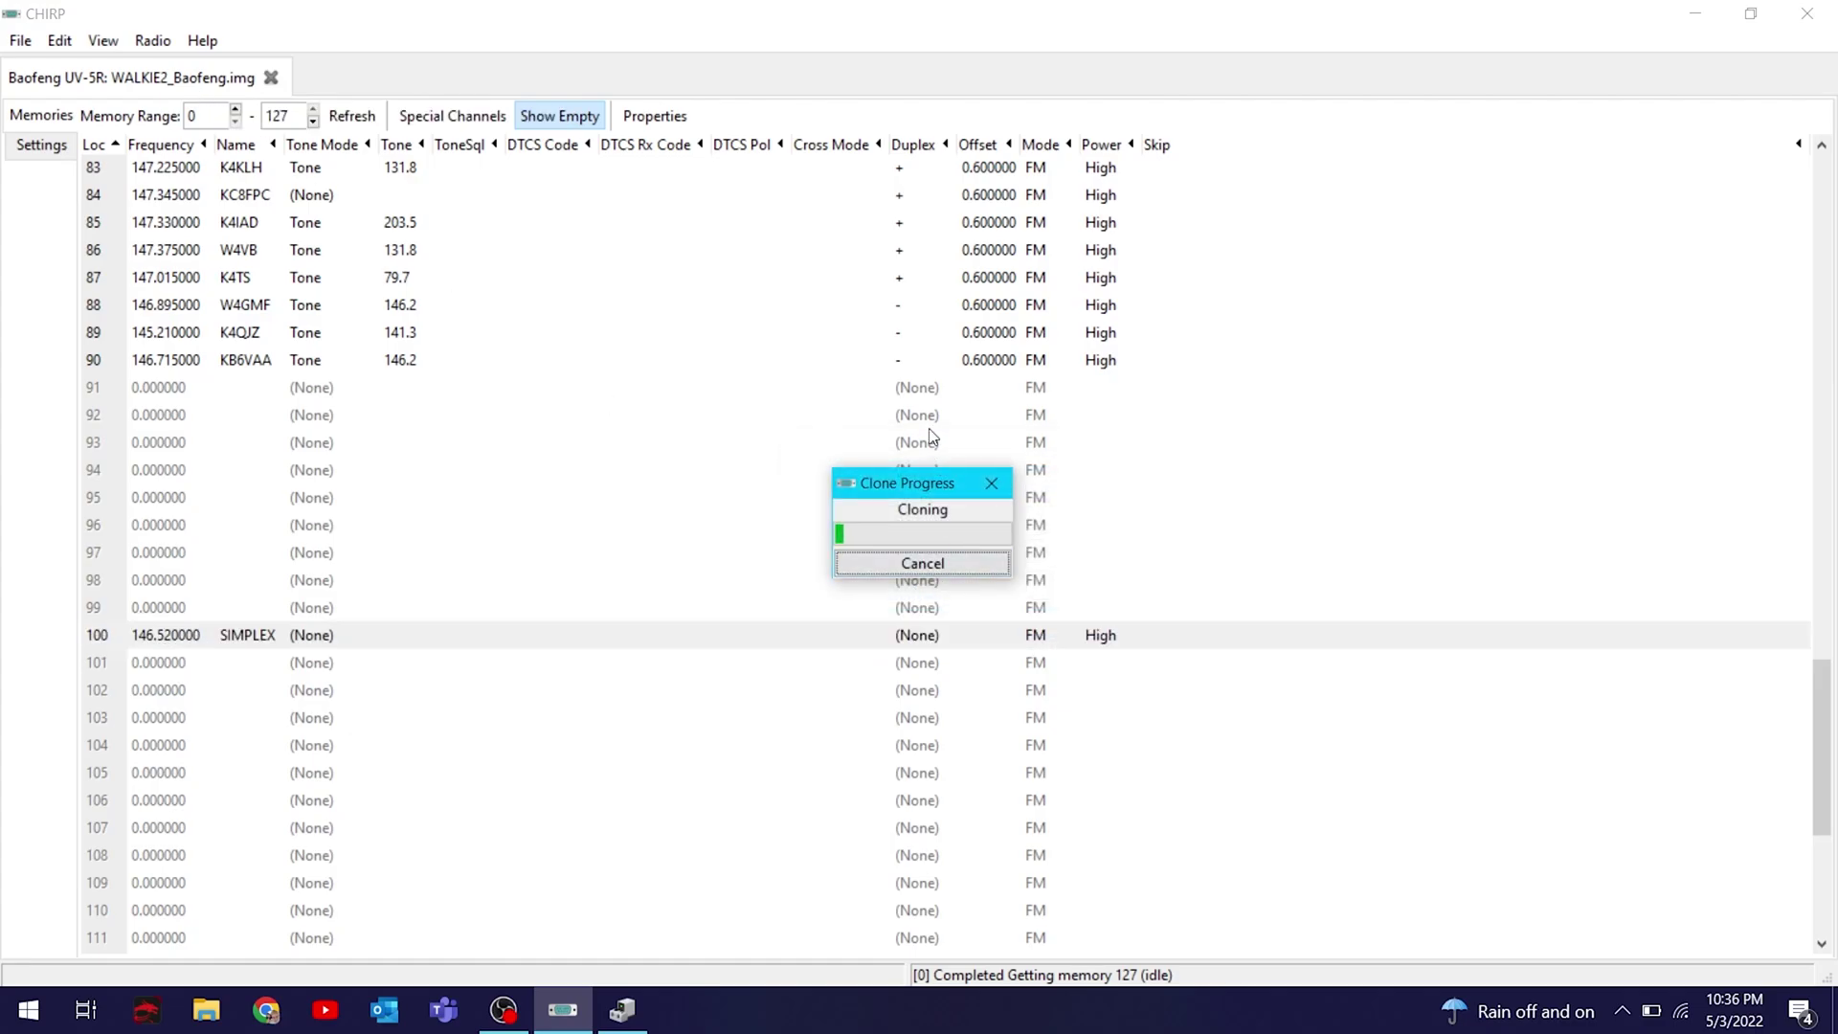